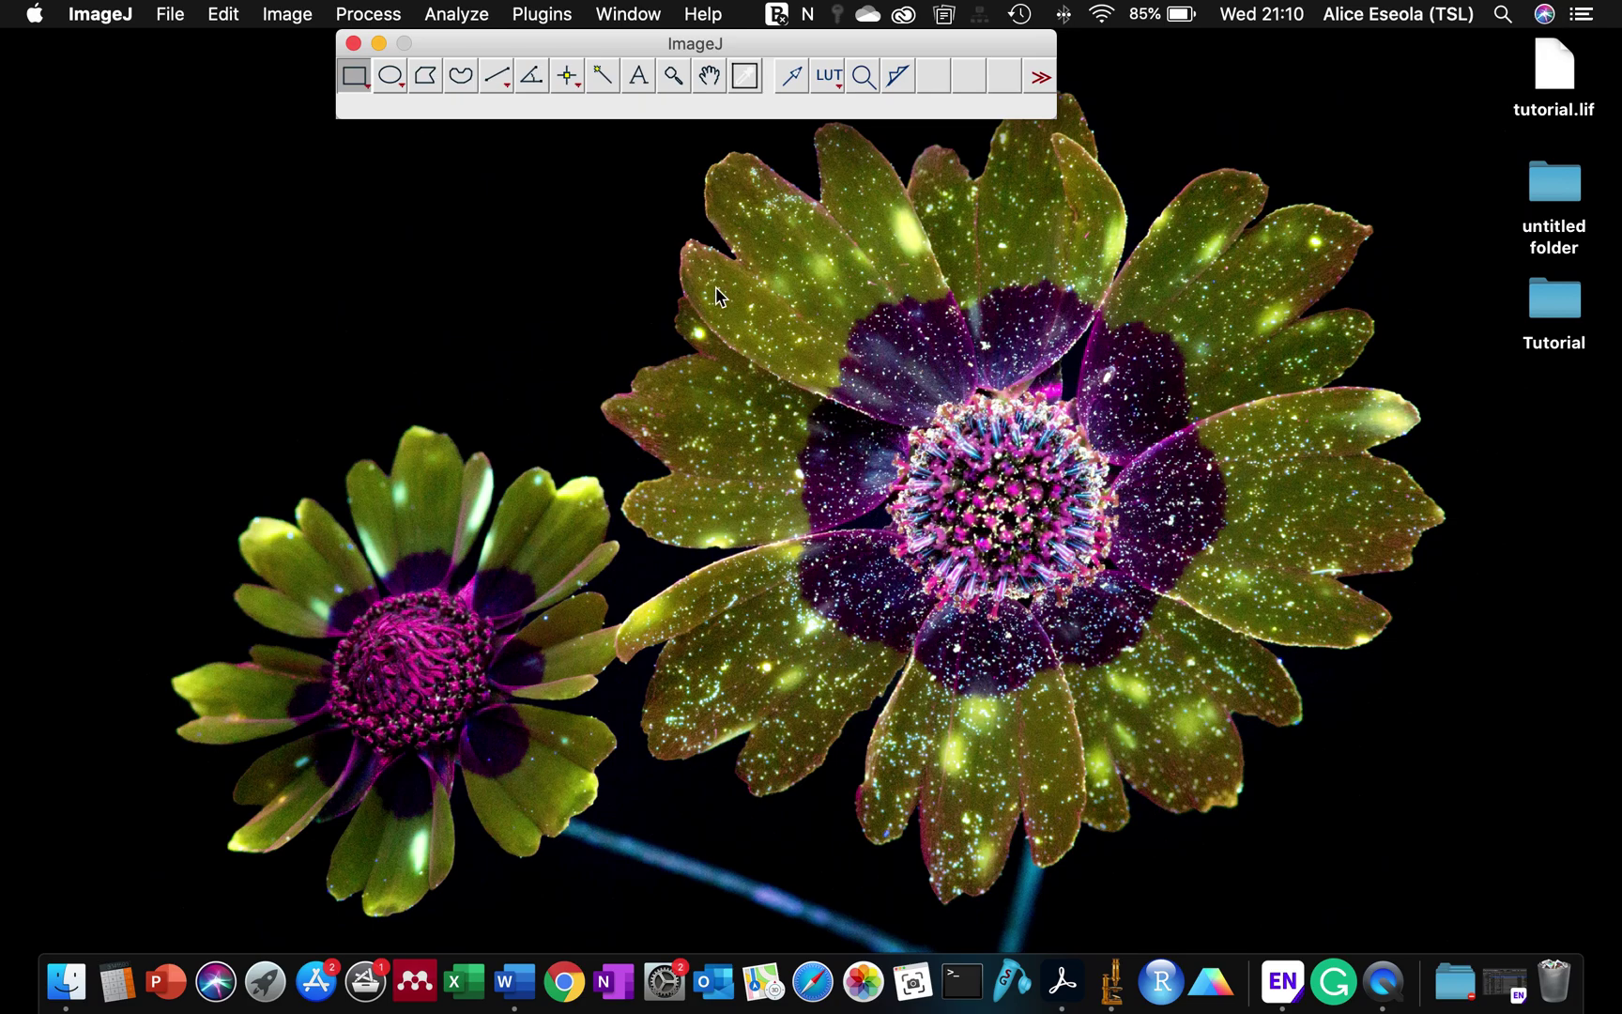
Drag tutorial.lif into ImageJ and accept the default Bio-Formats import options
{"action": "left_click_drag", "start_coordinate": [1534, 68], "coordinate": [864, 110]}
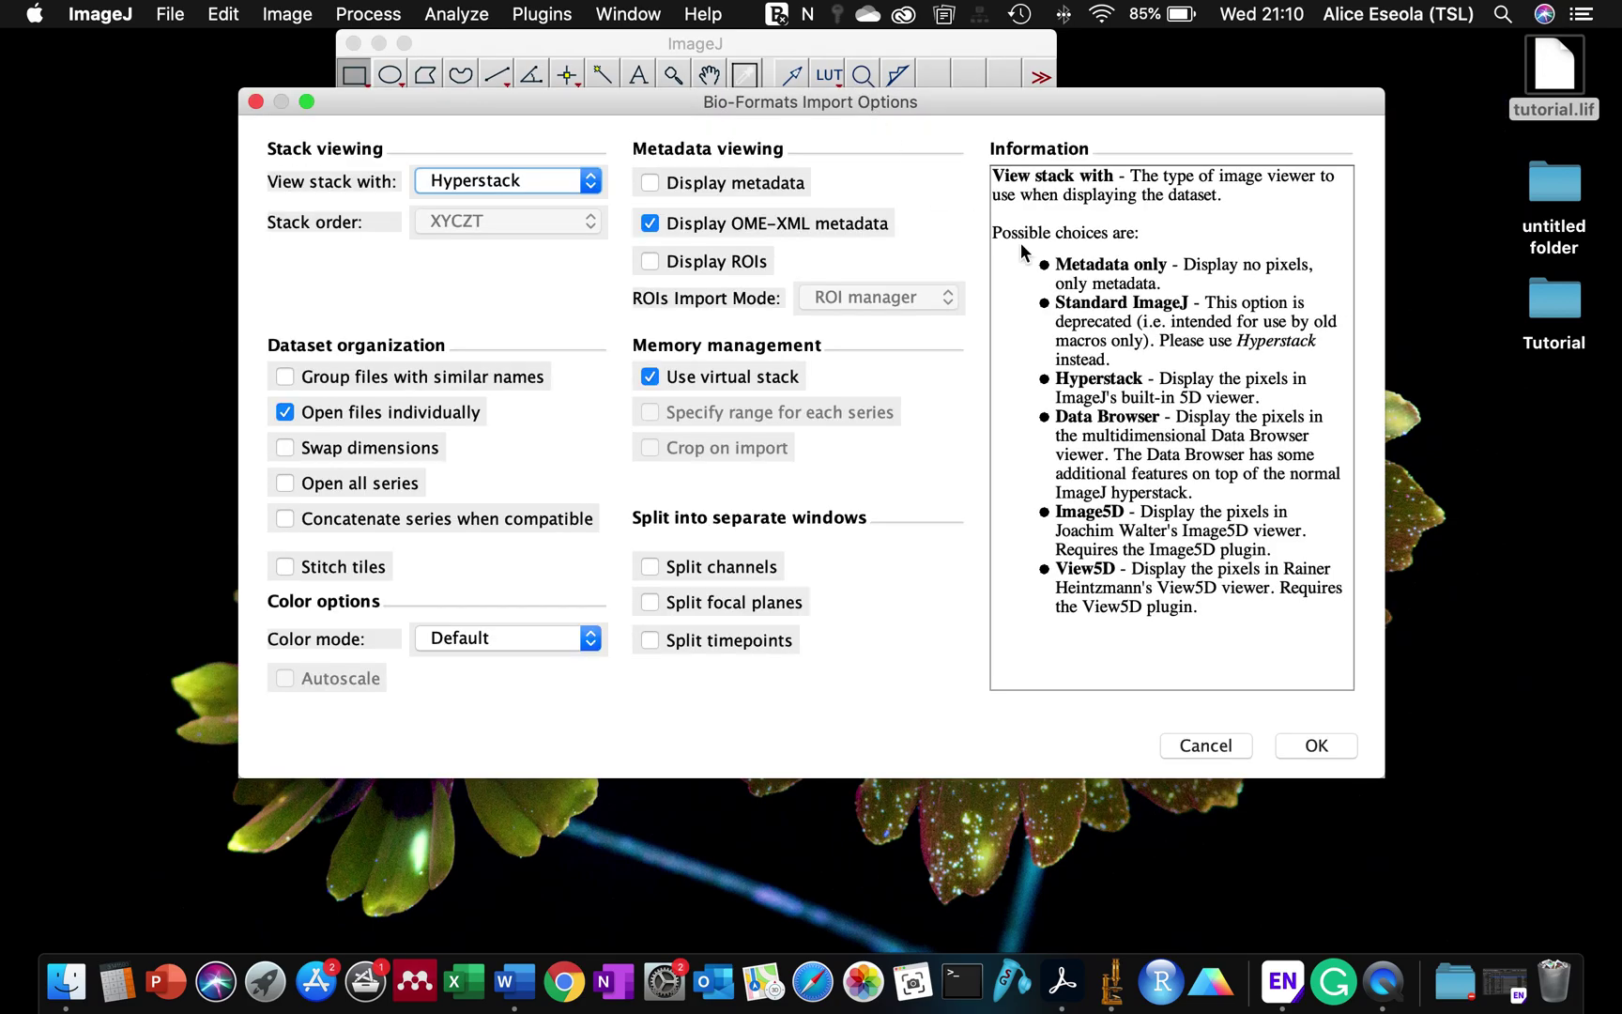
{"action": "left_click", "coordinate": [1319, 744]}
Deselect Series 1 in the Bio-Formats series list
{"action": "left_click", "coordinate": [412, 128]}
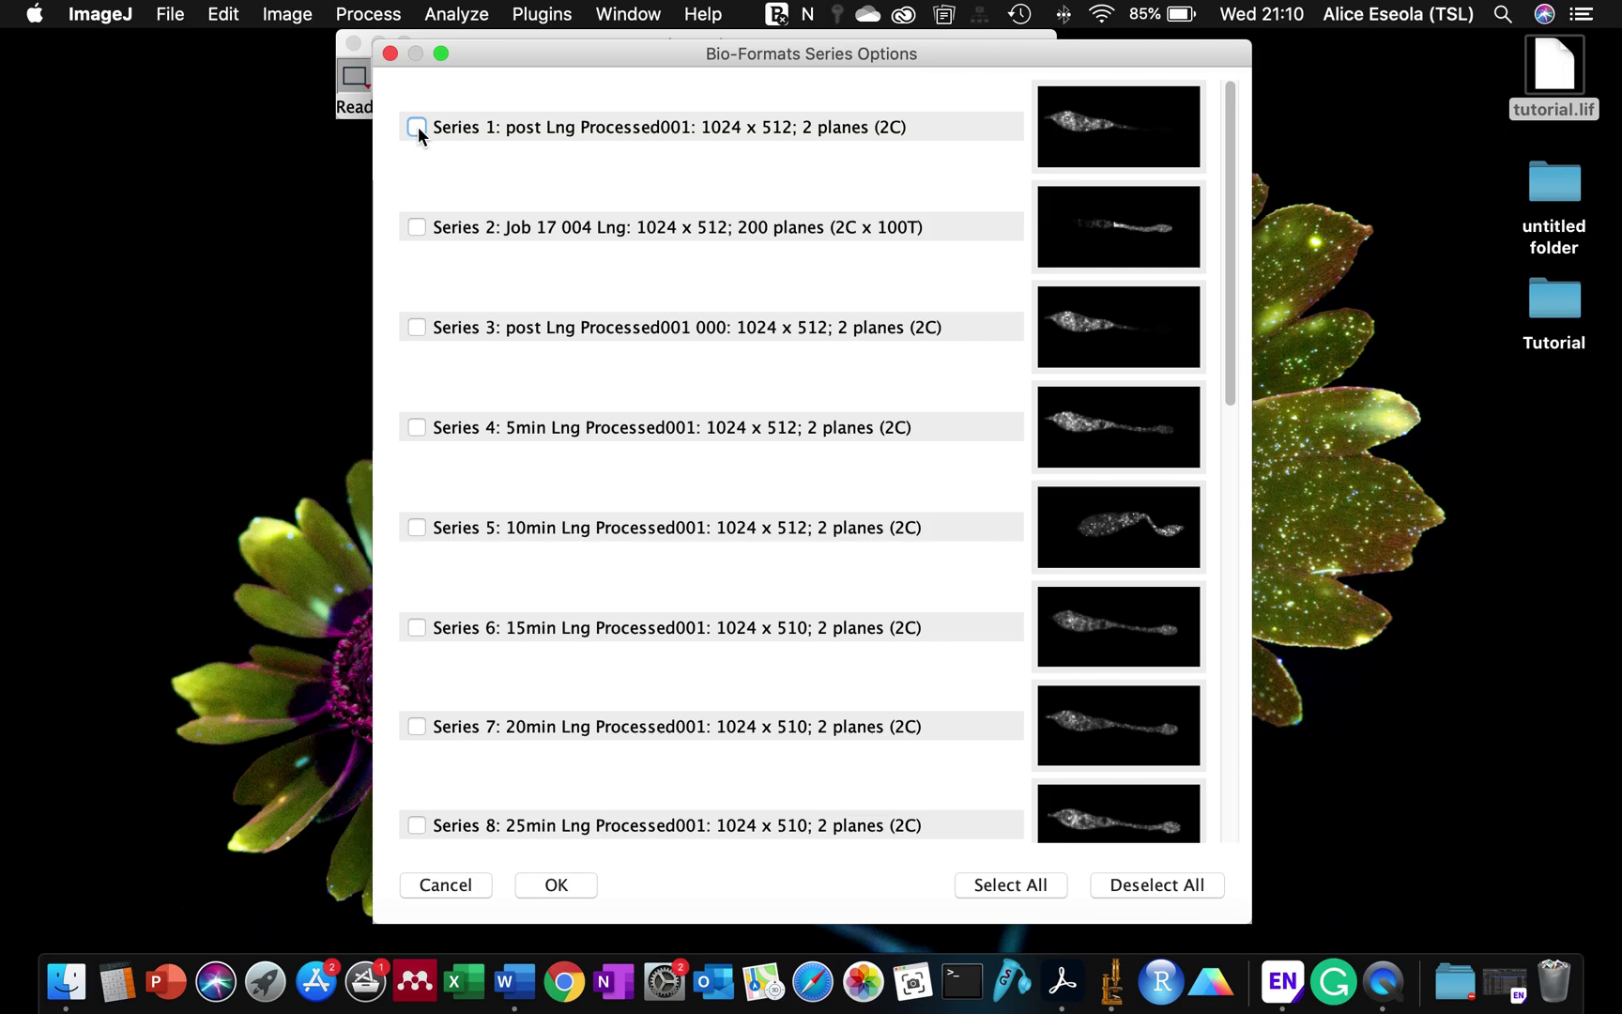
{"action": "scroll", "coordinate": [568, 498], "scroll_direction": "down", "scroll_amount": 5}
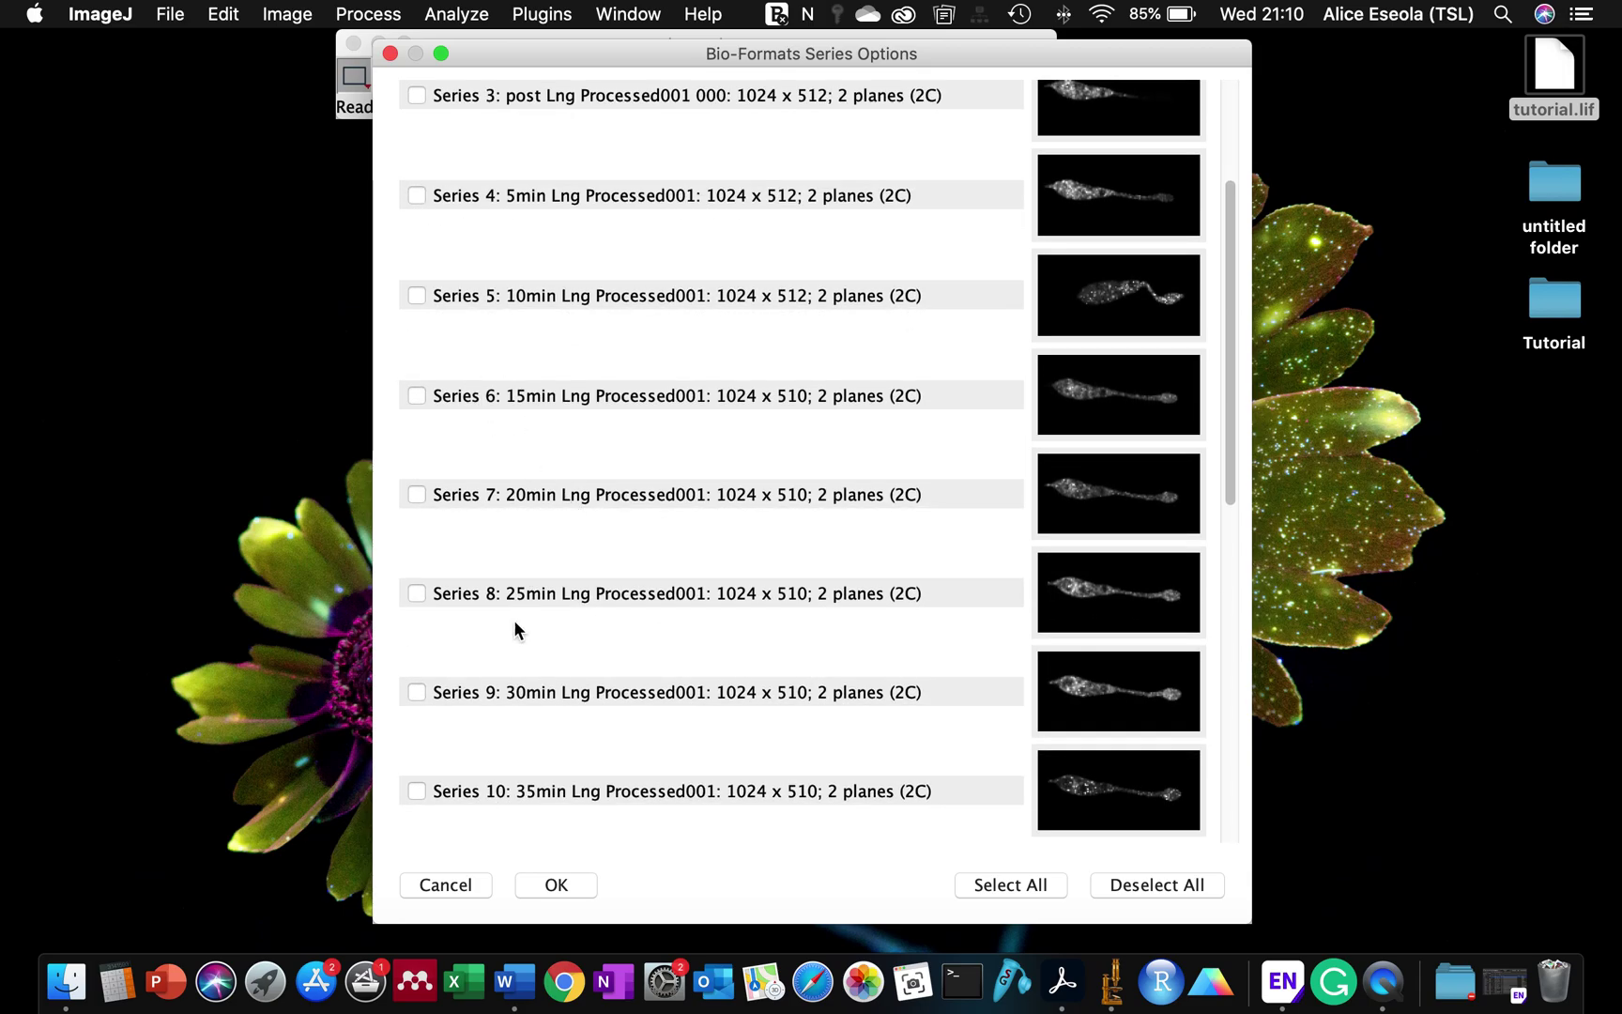
{"action": "scroll", "coordinate": [515, 695], "scroll_direction": "down", "scroll_amount": 1}
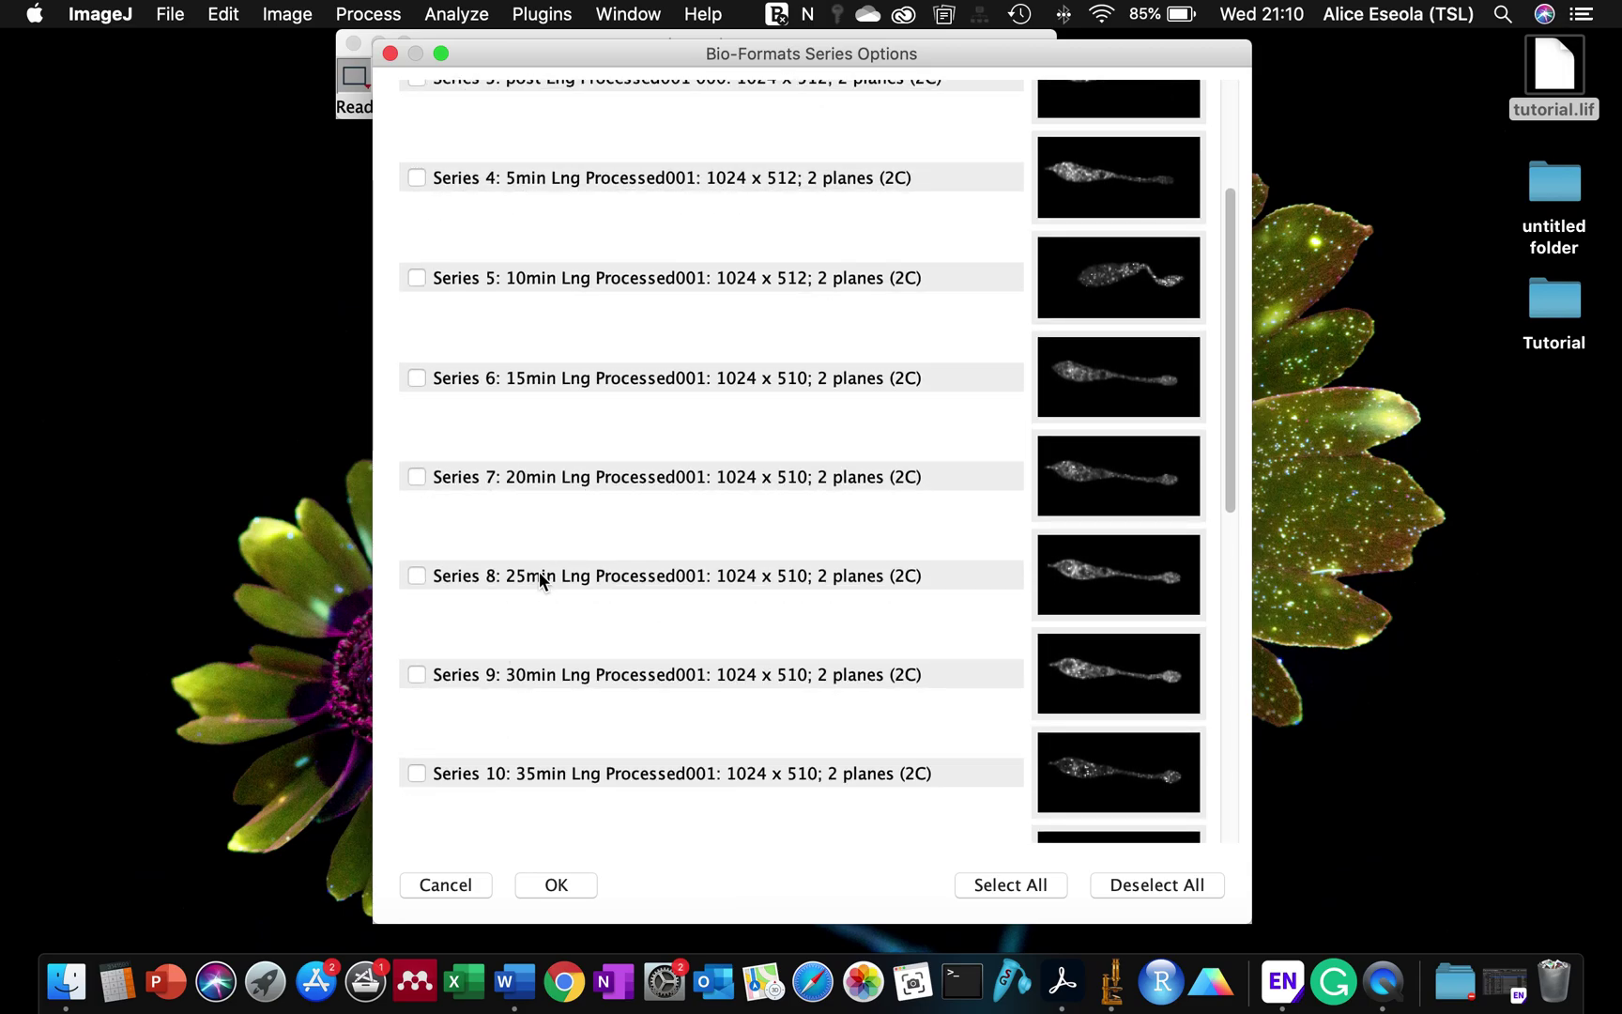
{"action": "scroll", "coordinate": [535, 572], "scroll_direction": "down", "scroll_amount": 5}
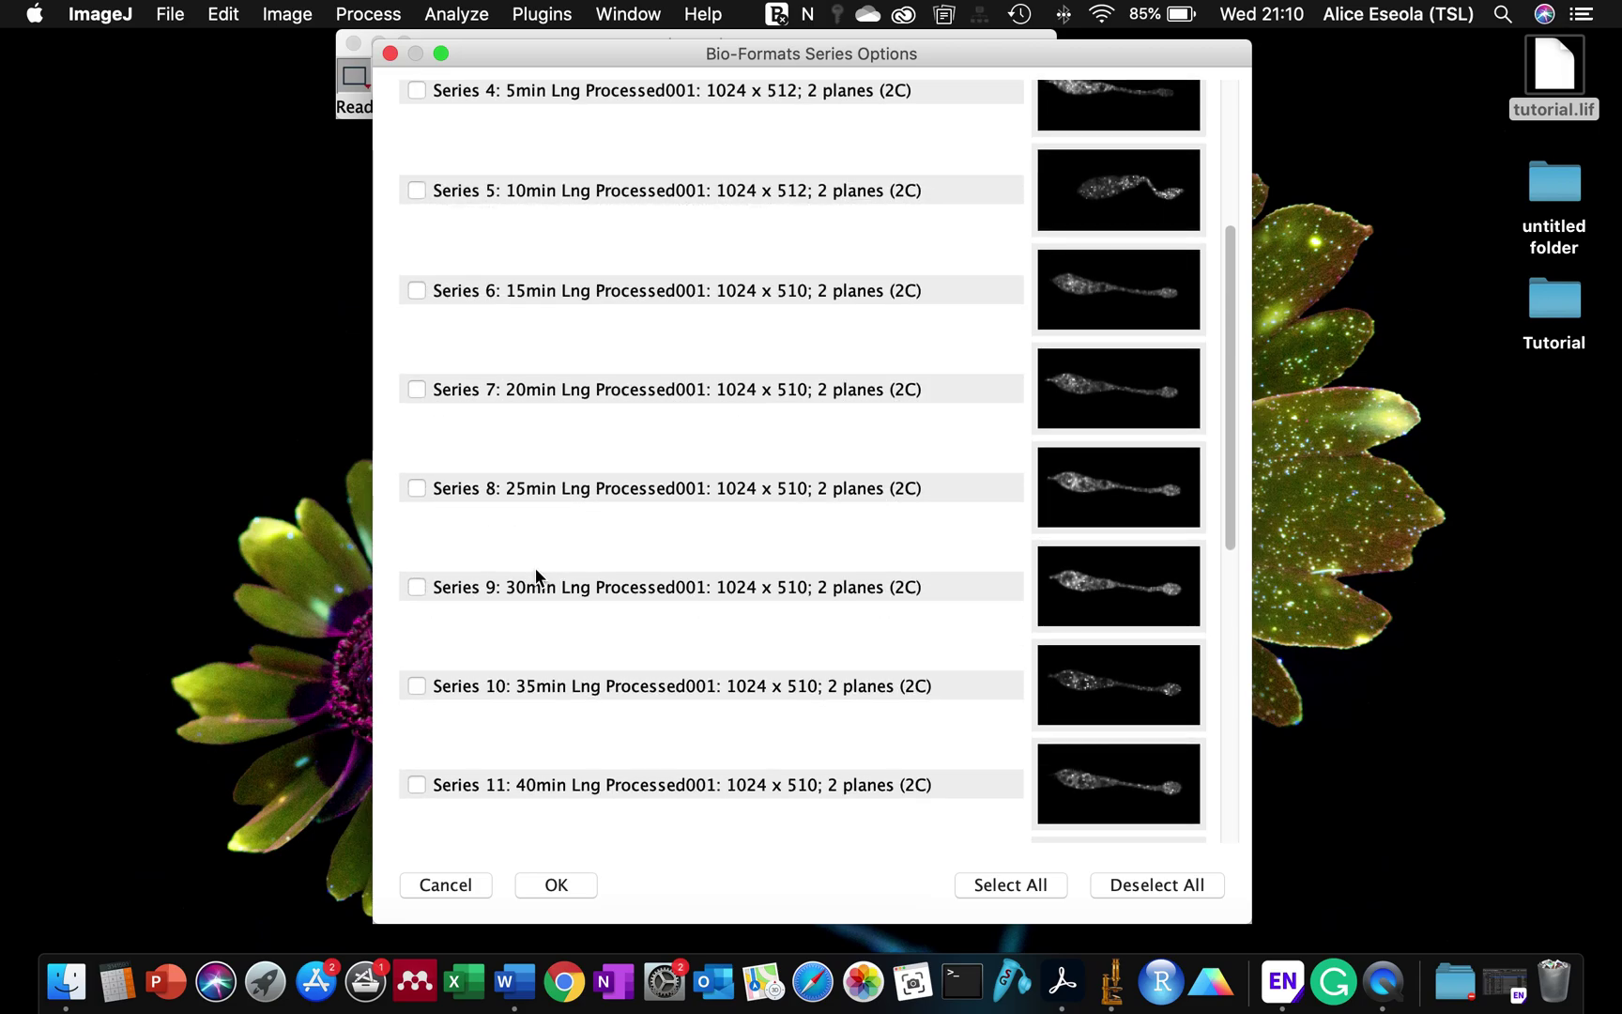
{"action": "scroll", "coordinate": [535, 556], "scroll_direction": "down", "scroll_amount": 3}
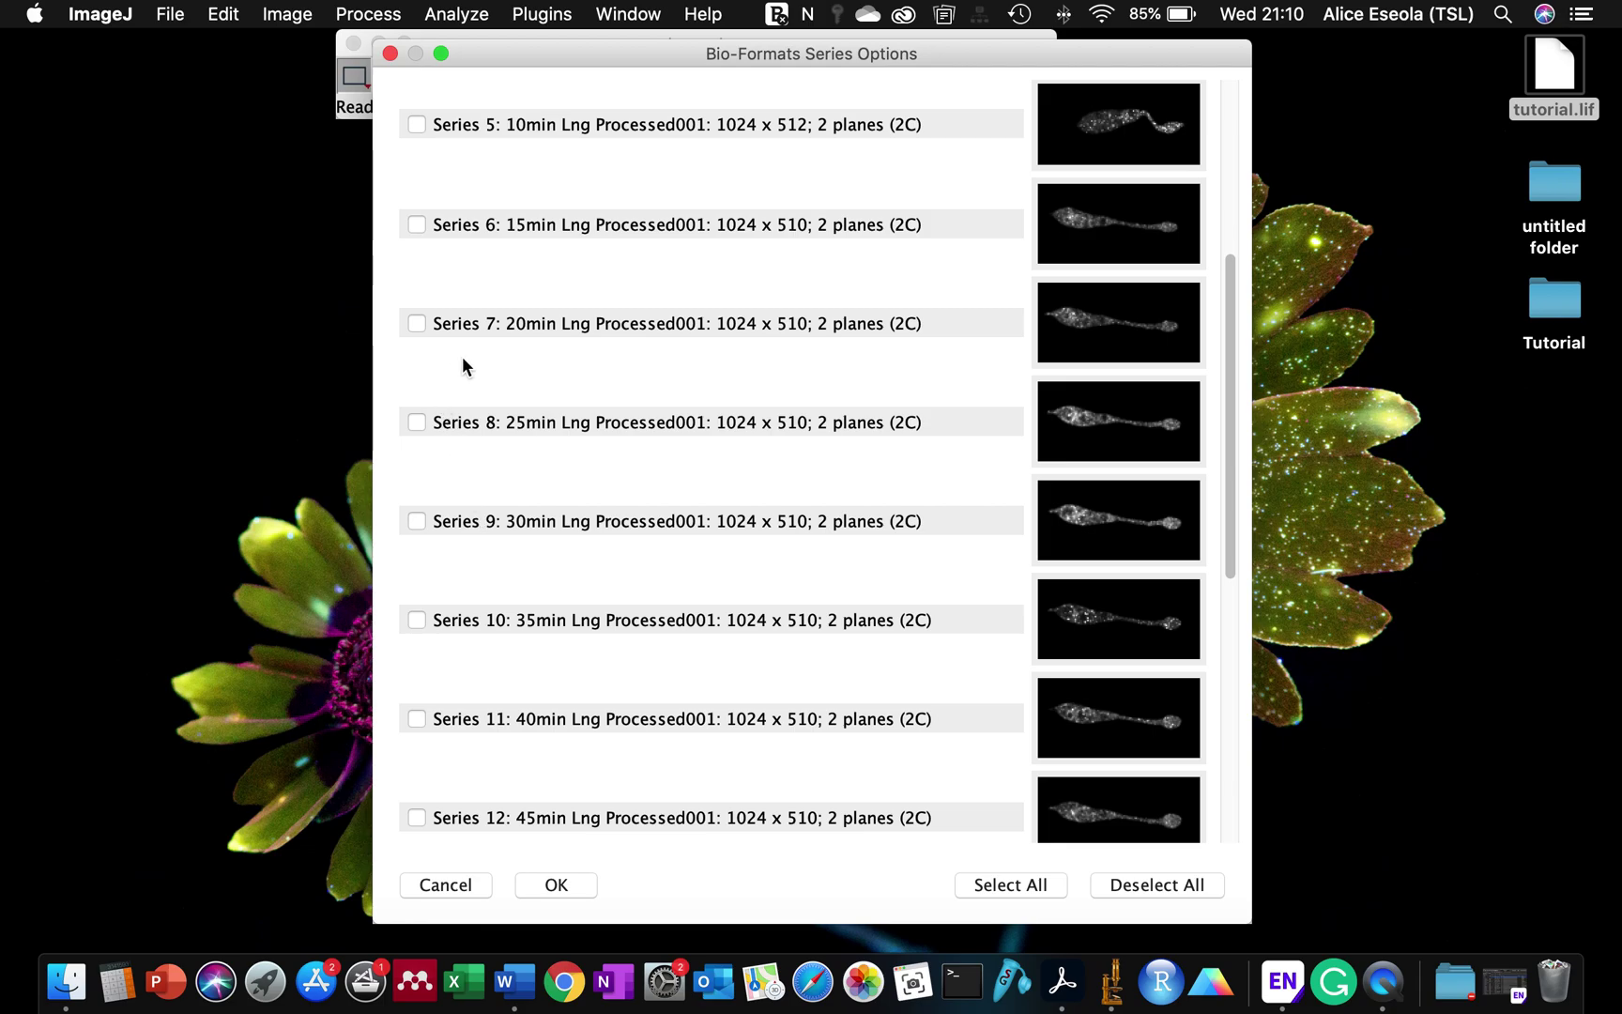
Select Series 7 through 13 (20min–50min) and import them
{"action": "left_click", "coordinate": [421, 324]}
{"action": "left_click", "coordinate": [418, 421]}
{"action": "left_click", "coordinate": [419, 519]}
{"action": "left_click", "coordinate": [417, 619]}
{"action": "left_click", "coordinate": [417, 719]}
{"action": "left_click", "coordinate": [418, 819]}
{"action": "scroll", "coordinate": [484, 732], "scroll_direction": "down", "scroll_amount": 3}
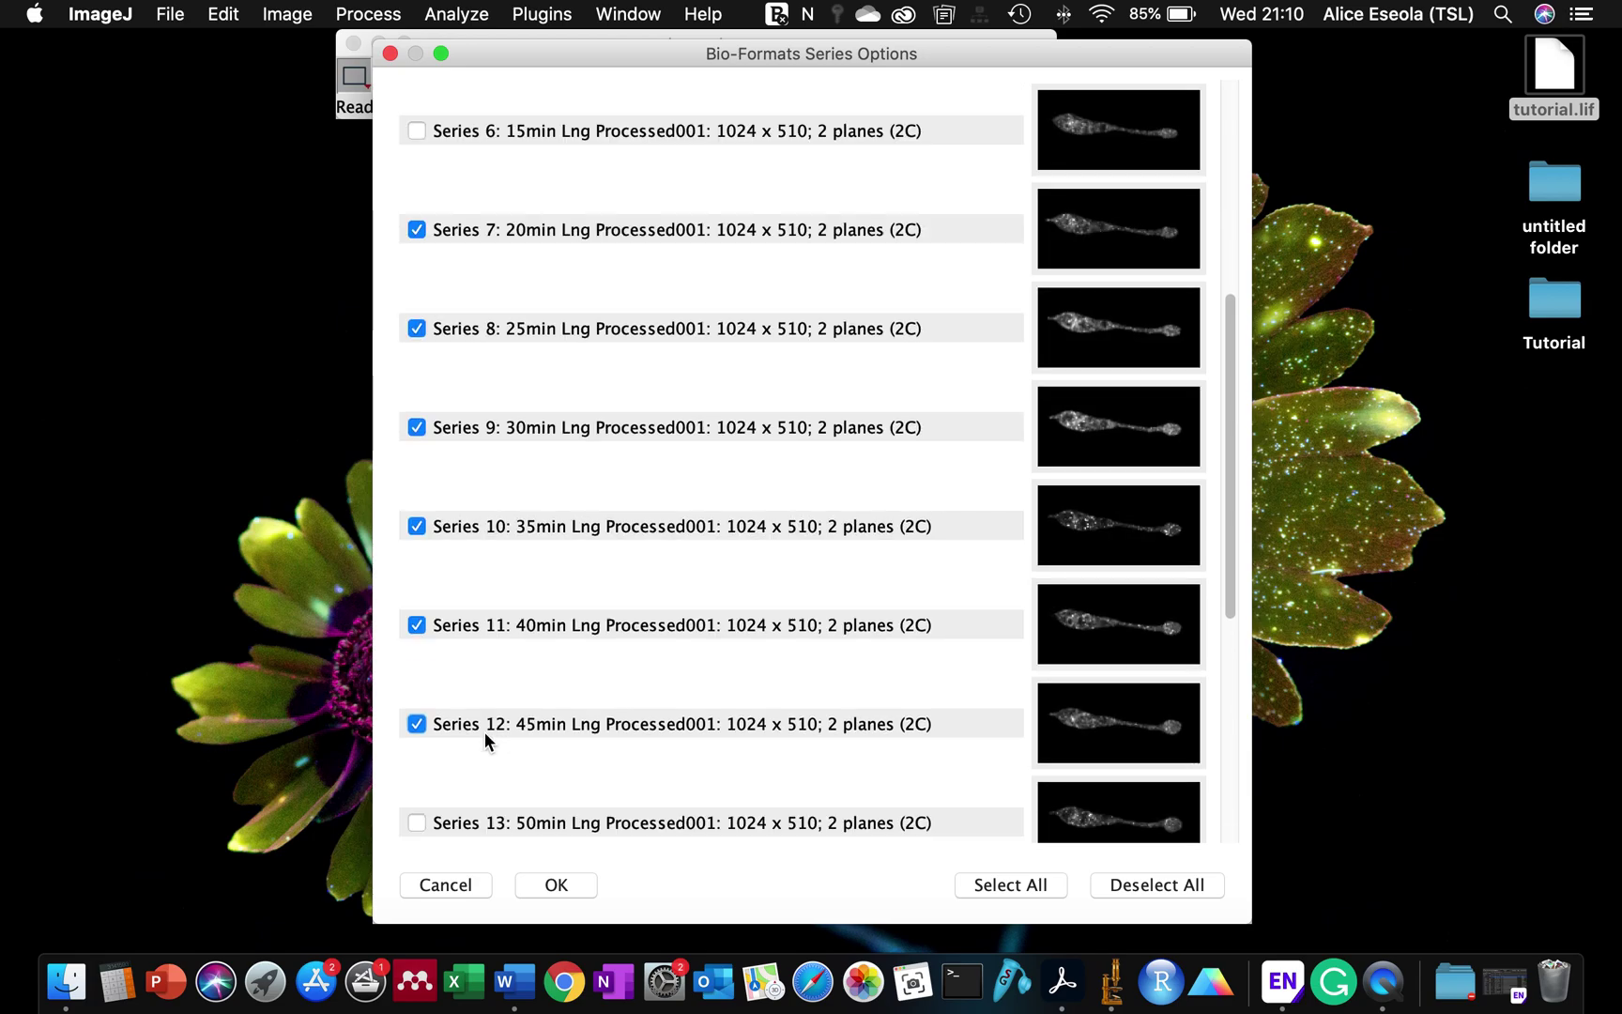
{"action": "left_click", "coordinate": [416, 817]}
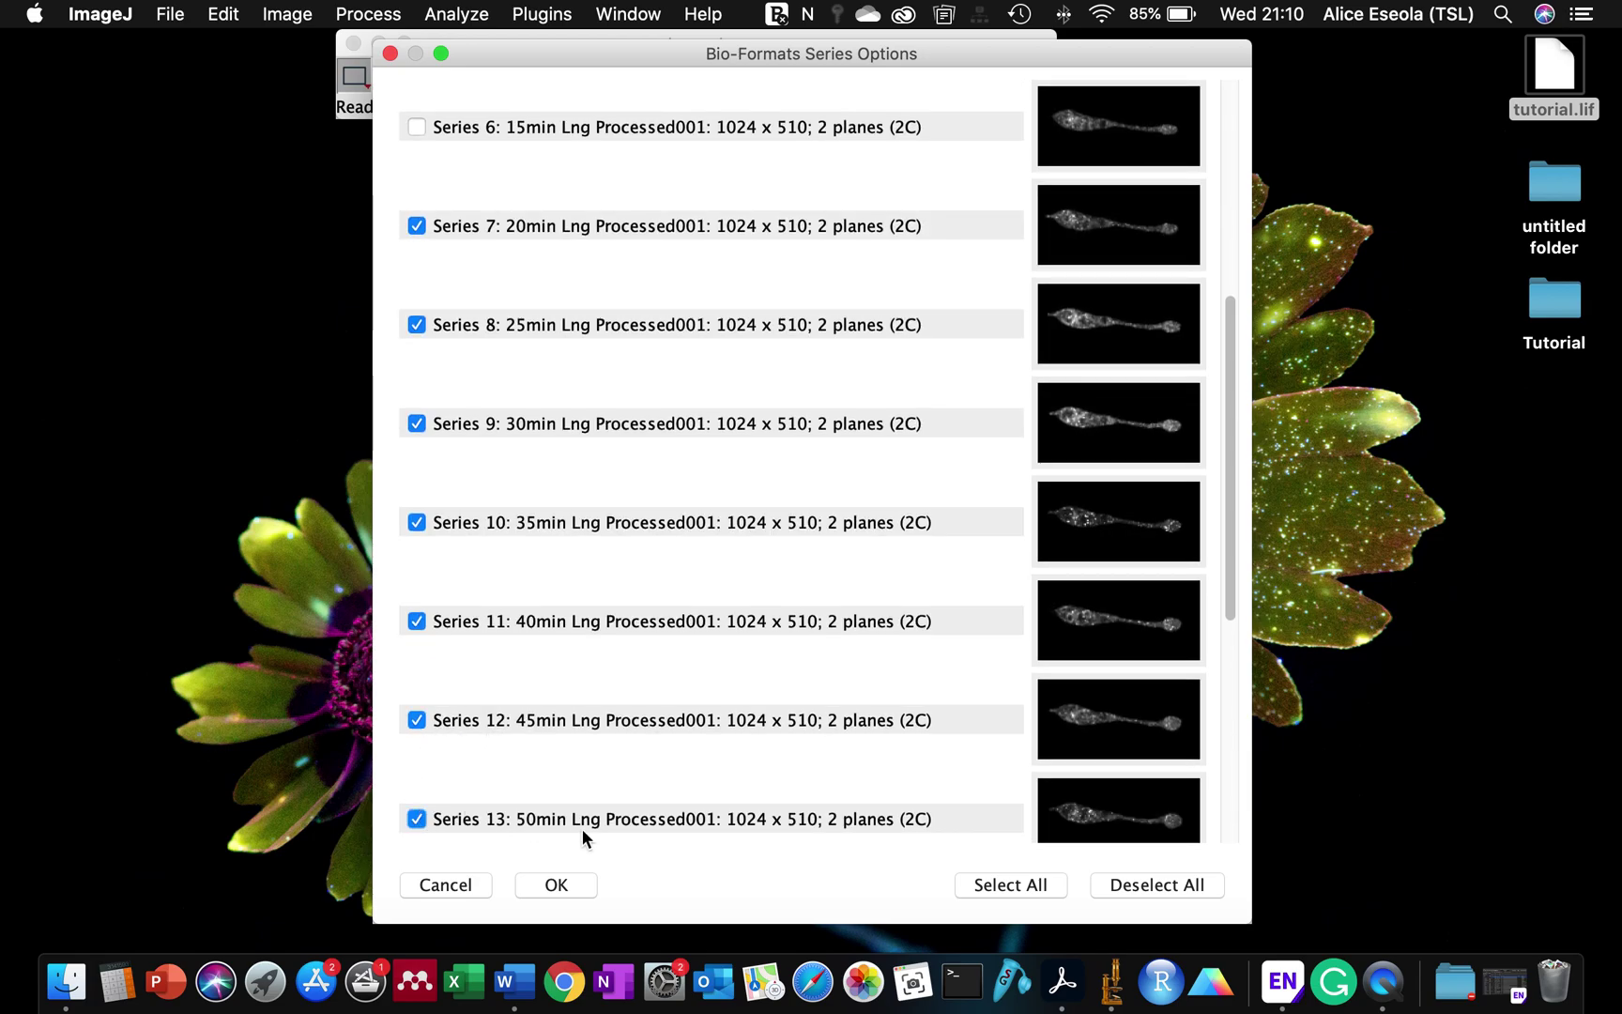
{"action": "left_click", "coordinate": [563, 885]}
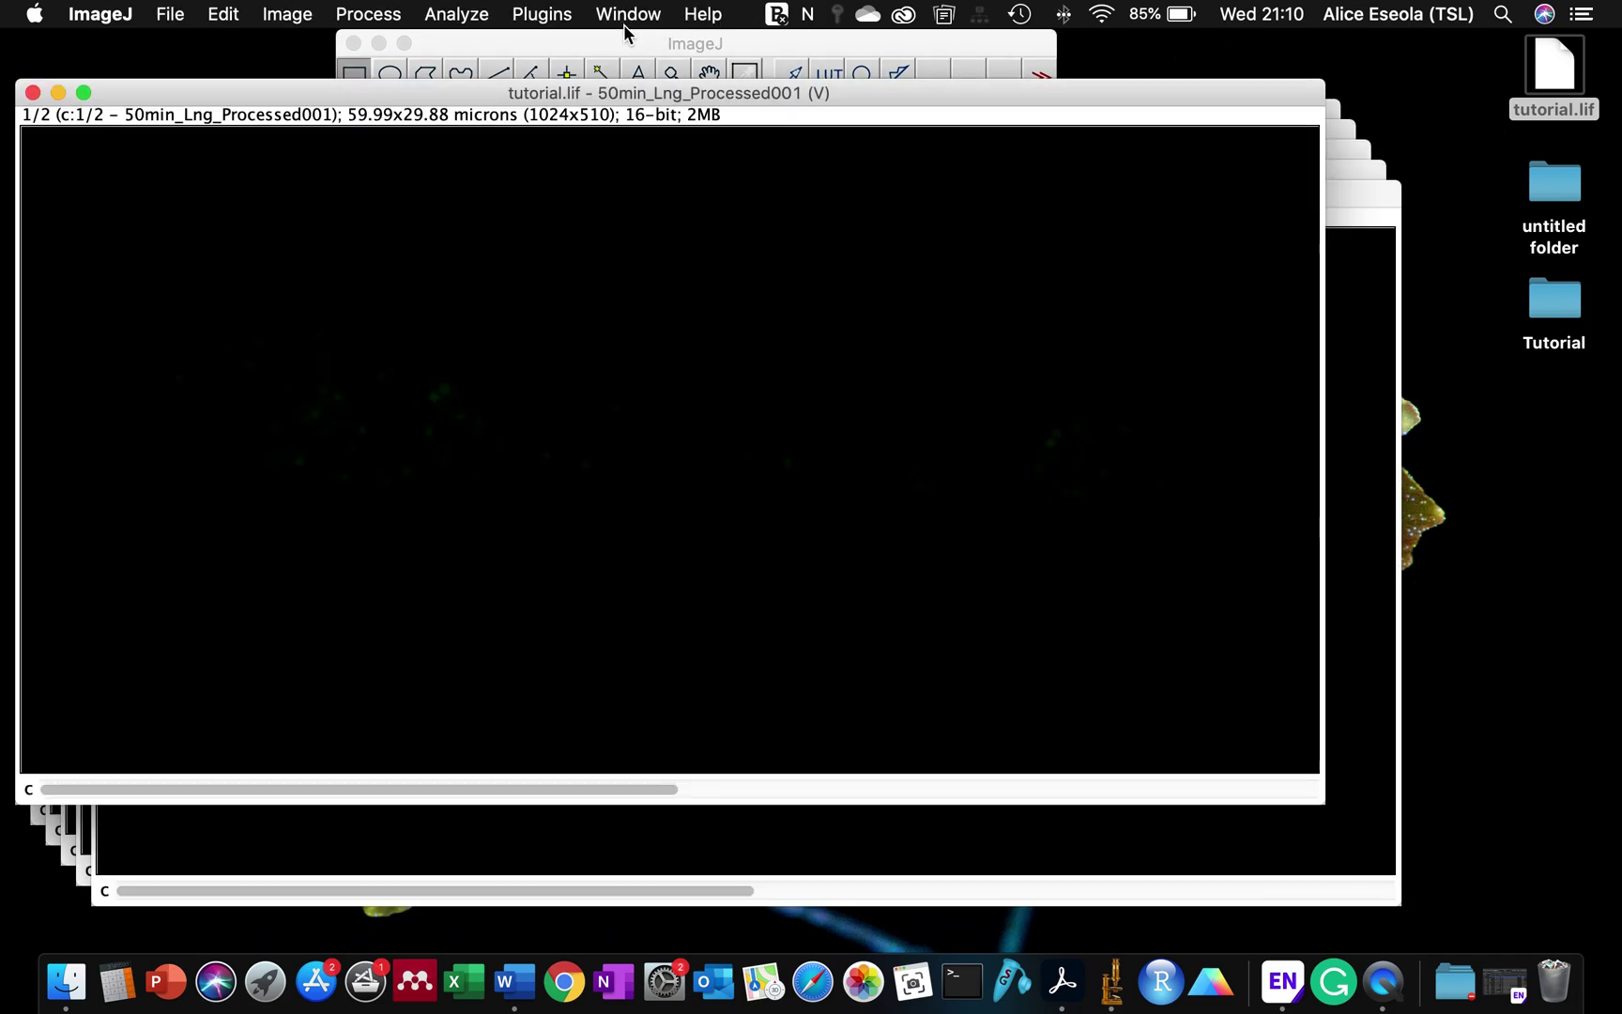
Tile the seven image windows and switch each one to channel 2, the grey brightfield
{"action": "left_click", "coordinate": [626, 11]}
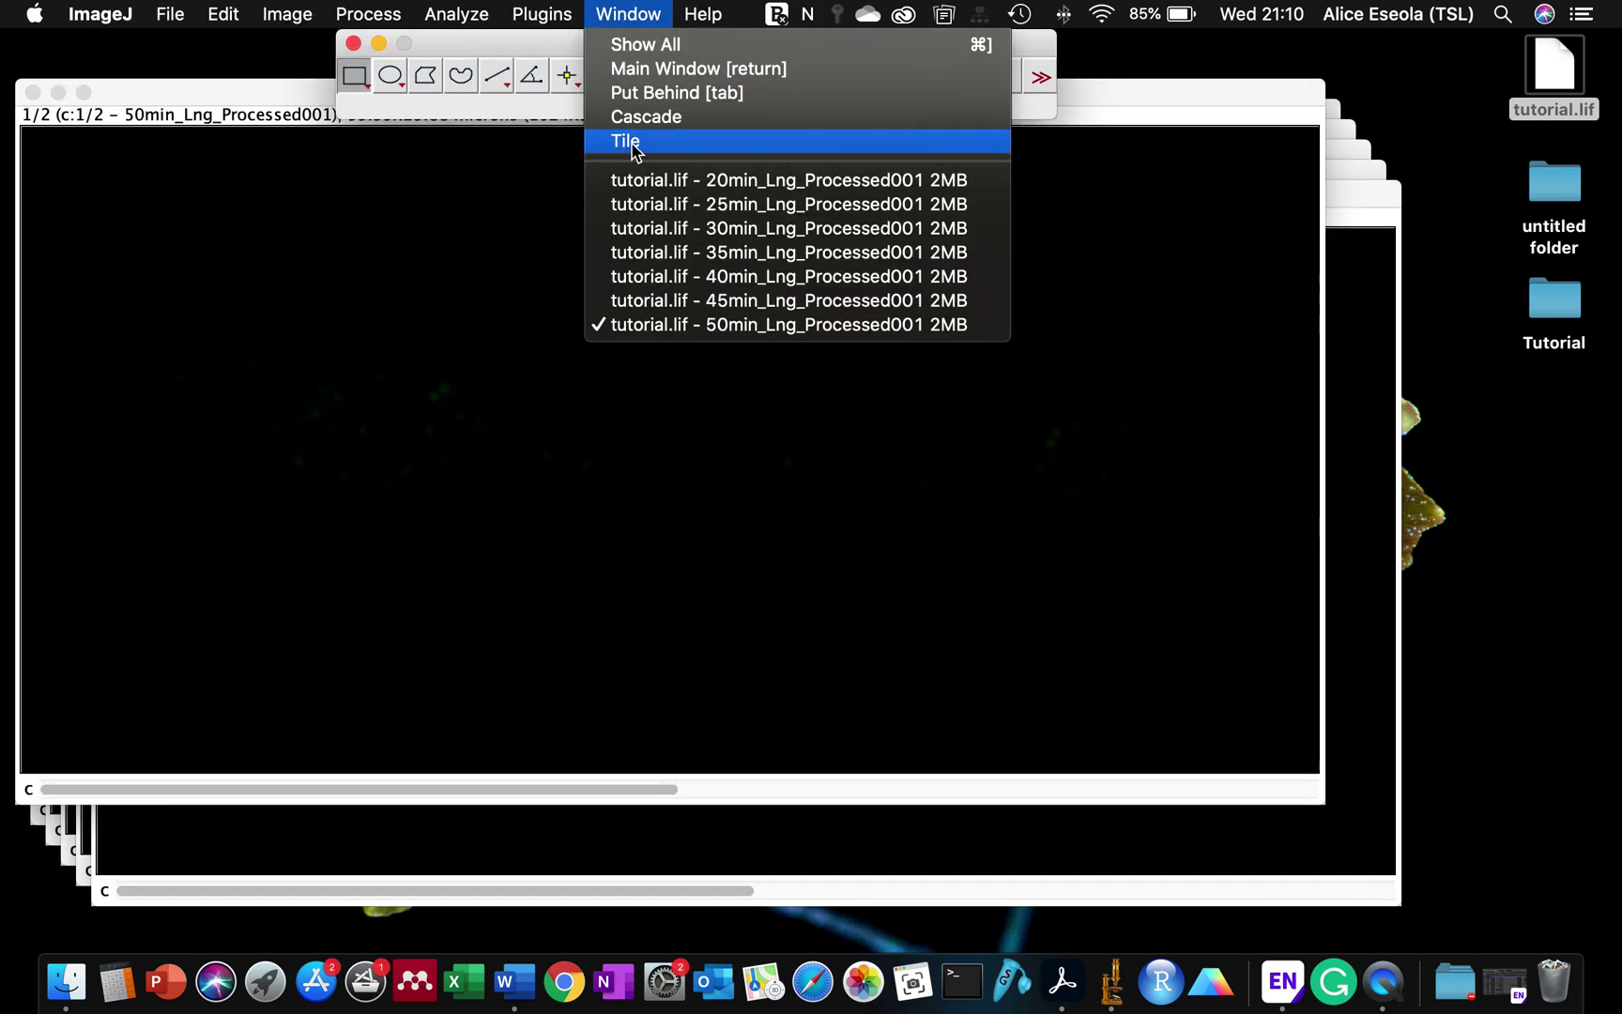
{"action": "left_click", "coordinate": [634, 137]}
{"action": "scroll", "coordinate": [304, 287], "scroll_direction": "down", "scroll_amount": 1}
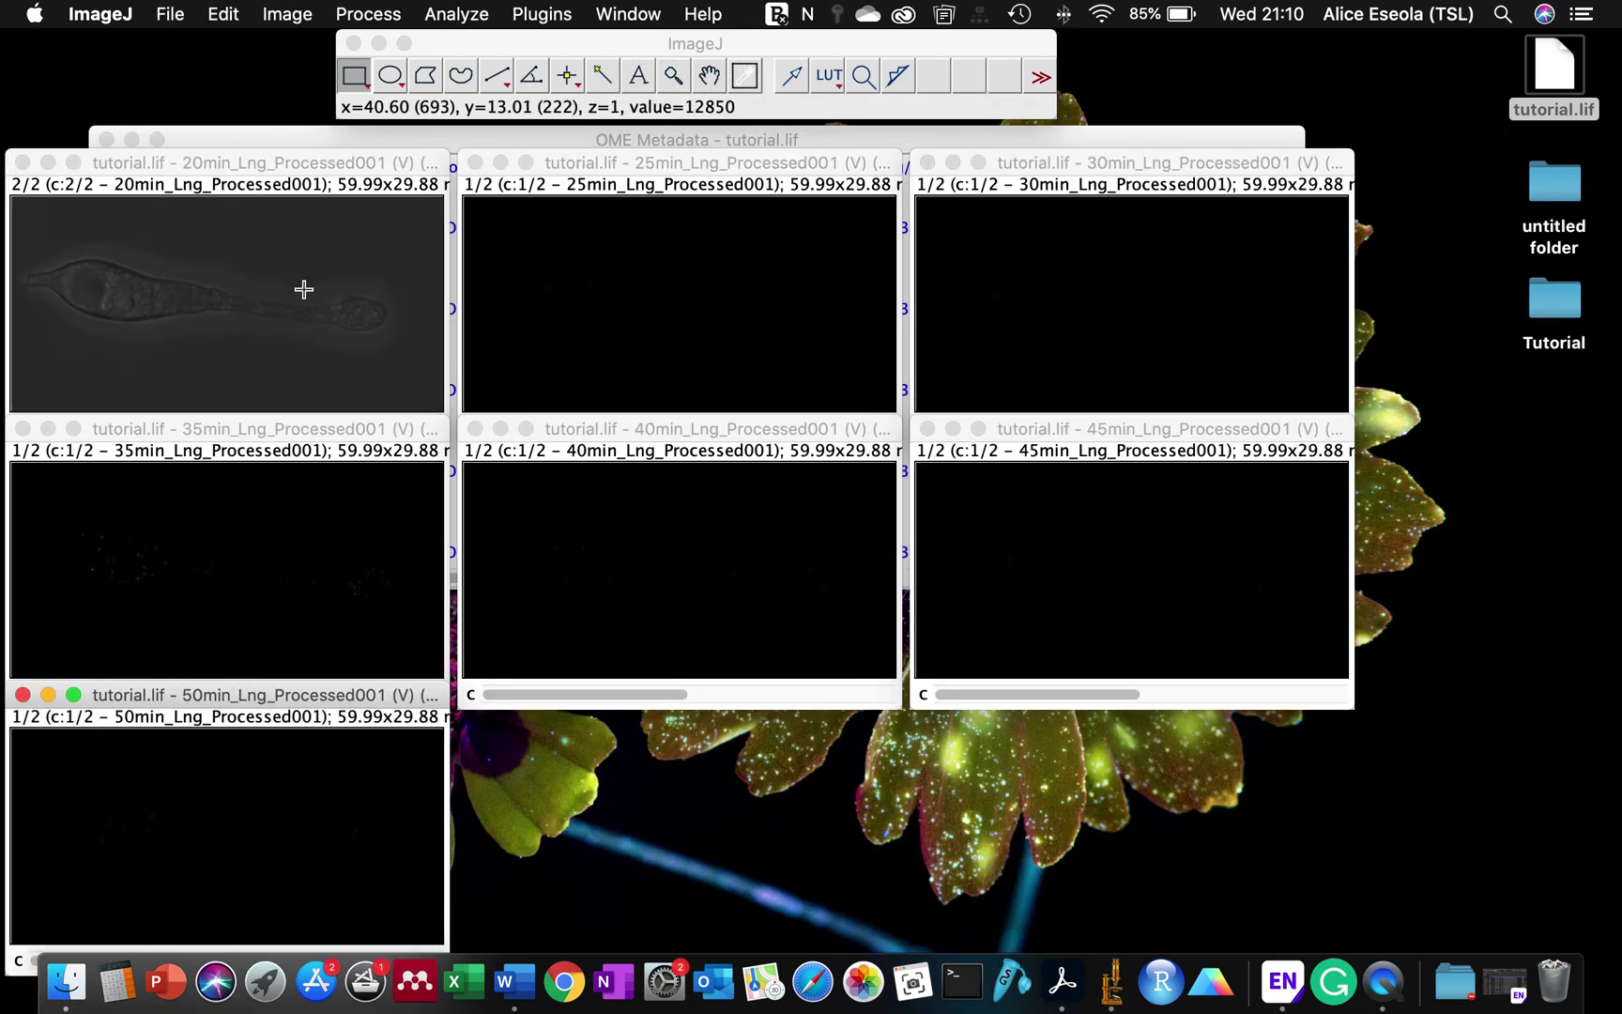
{"action": "scroll", "coordinate": [673, 344], "scroll_direction": "down", "scroll_amount": 1}
{"action": "scroll", "coordinate": [1031, 328], "scroll_direction": "down", "scroll_amount": 1}
{"action": "scroll", "coordinate": [300, 554], "scroll_direction": "down", "scroll_amount": 1}
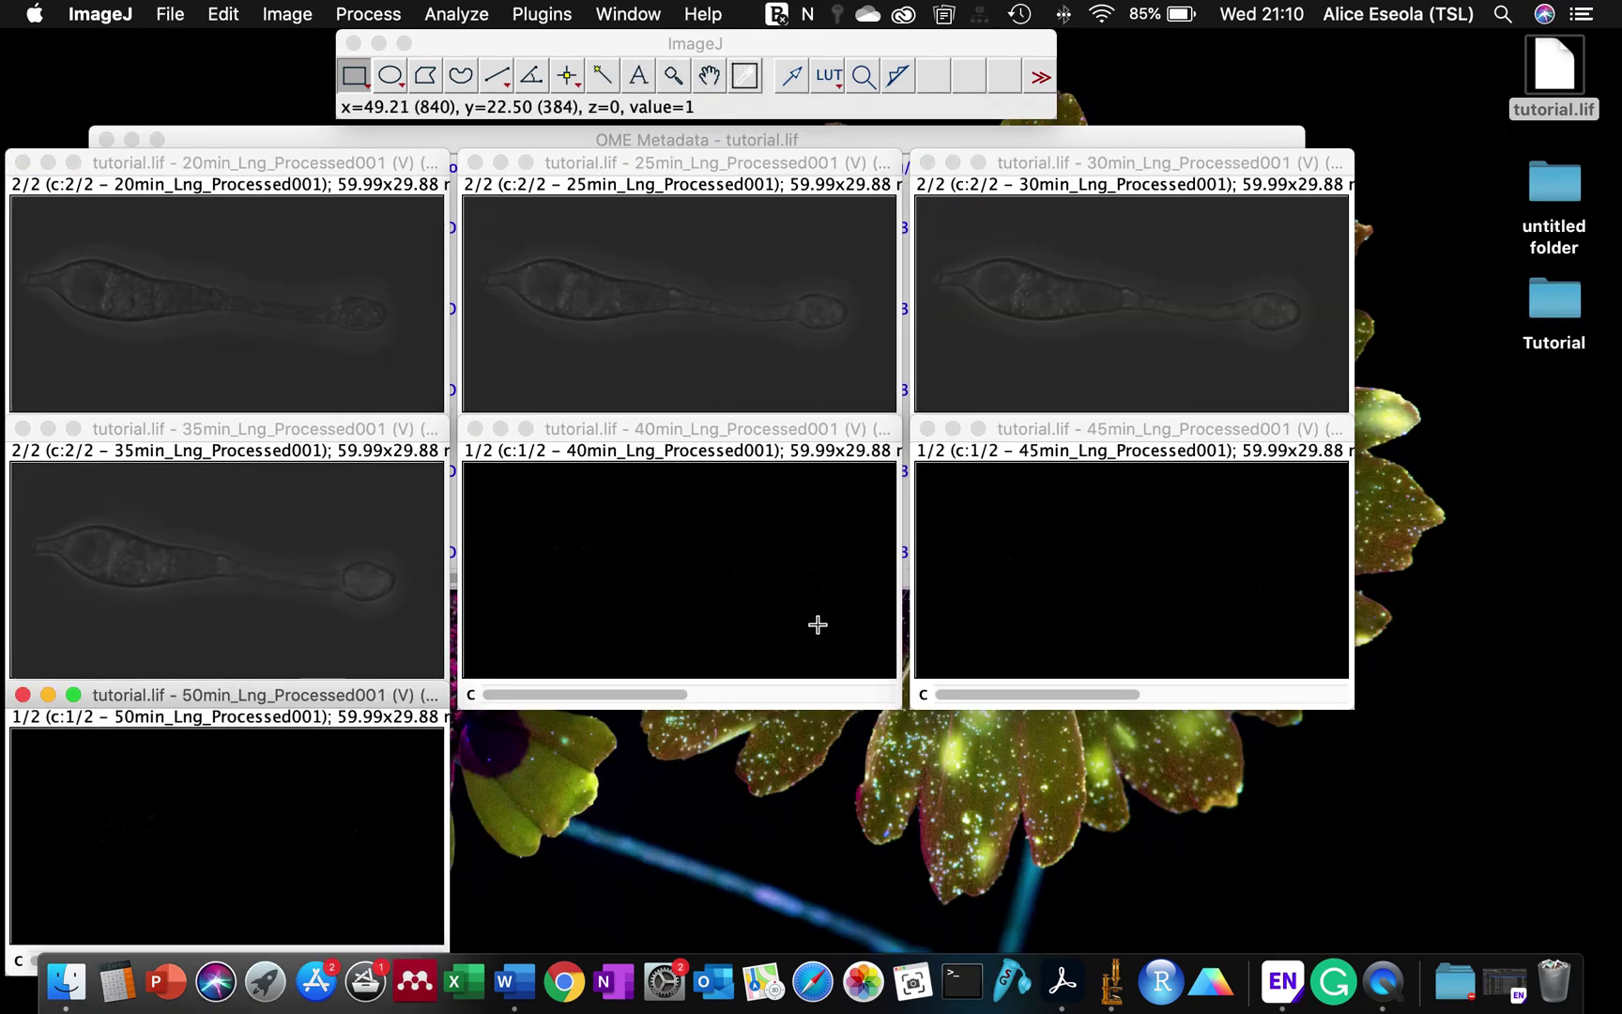
{"action": "scroll", "coordinate": [812, 619], "scroll_direction": "down", "scroll_amount": 1}
{"action": "scroll", "coordinate": [1155, 558], "scroll_direction": "down", "scroll_amount": 1}
{"action": "scroll", "coordinate": [225, 916], "scroll_direction": "down", "scroll_amount": 1}
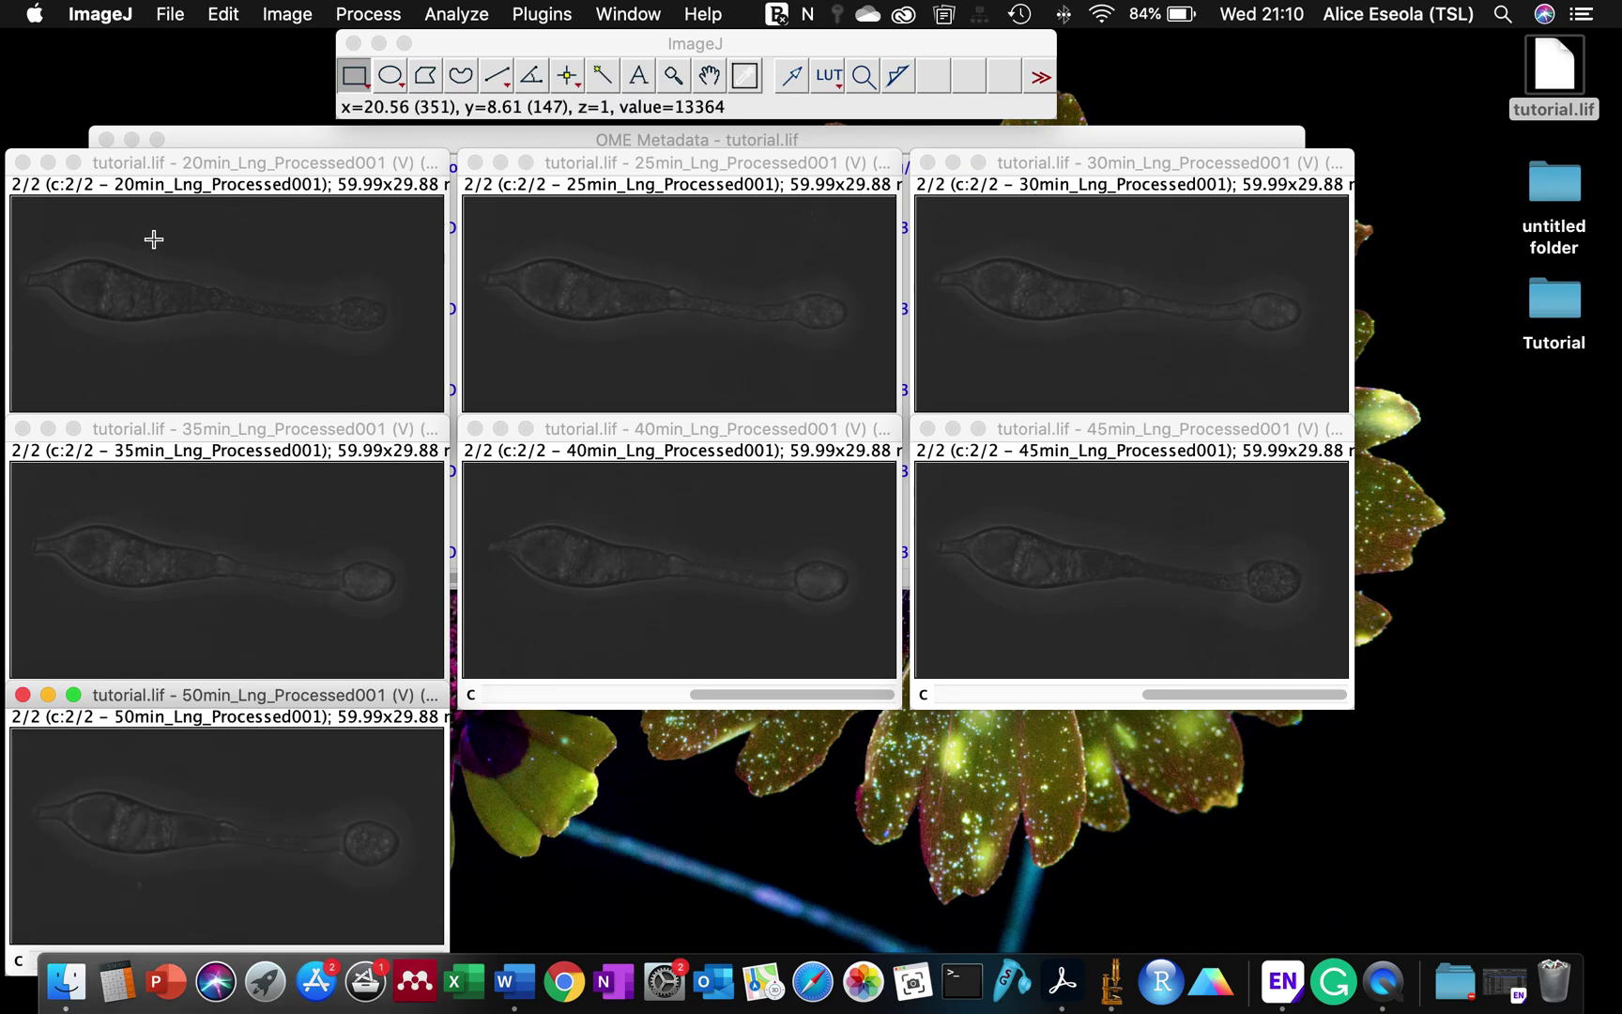
{"action": "left_click", "coordinate": [148, 139]}
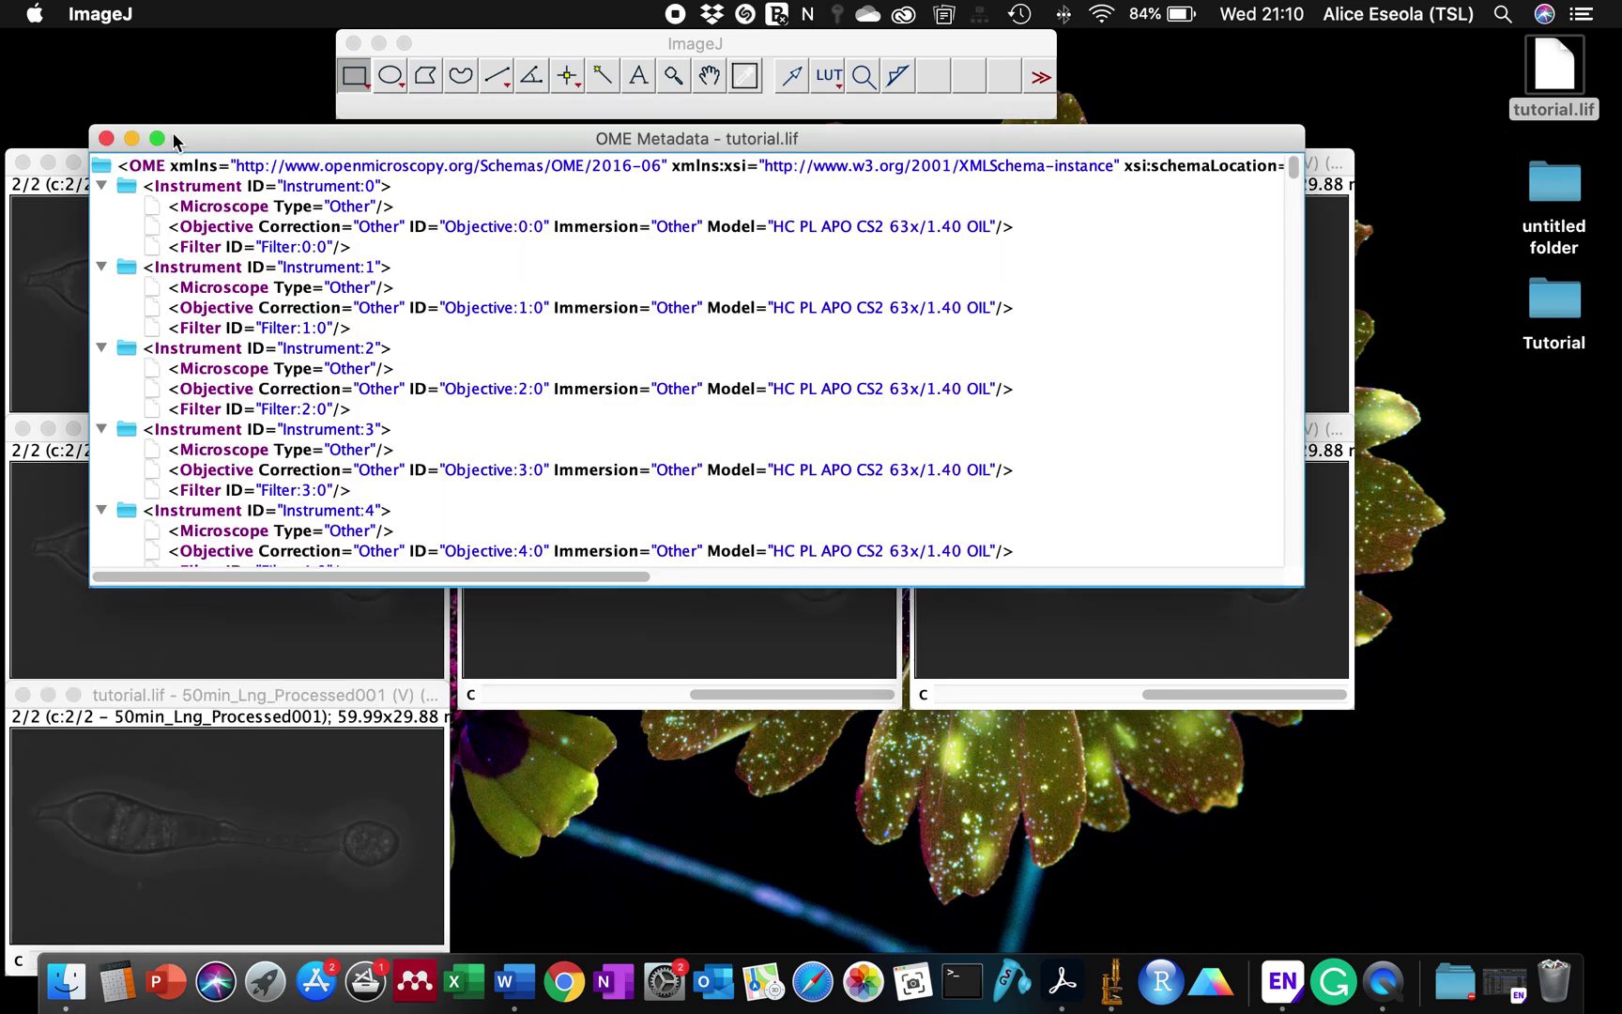
Close the OME Metadata window and return focus to the main ImageJ window
{"action": "left_click", "coordinate": [106, 139]}
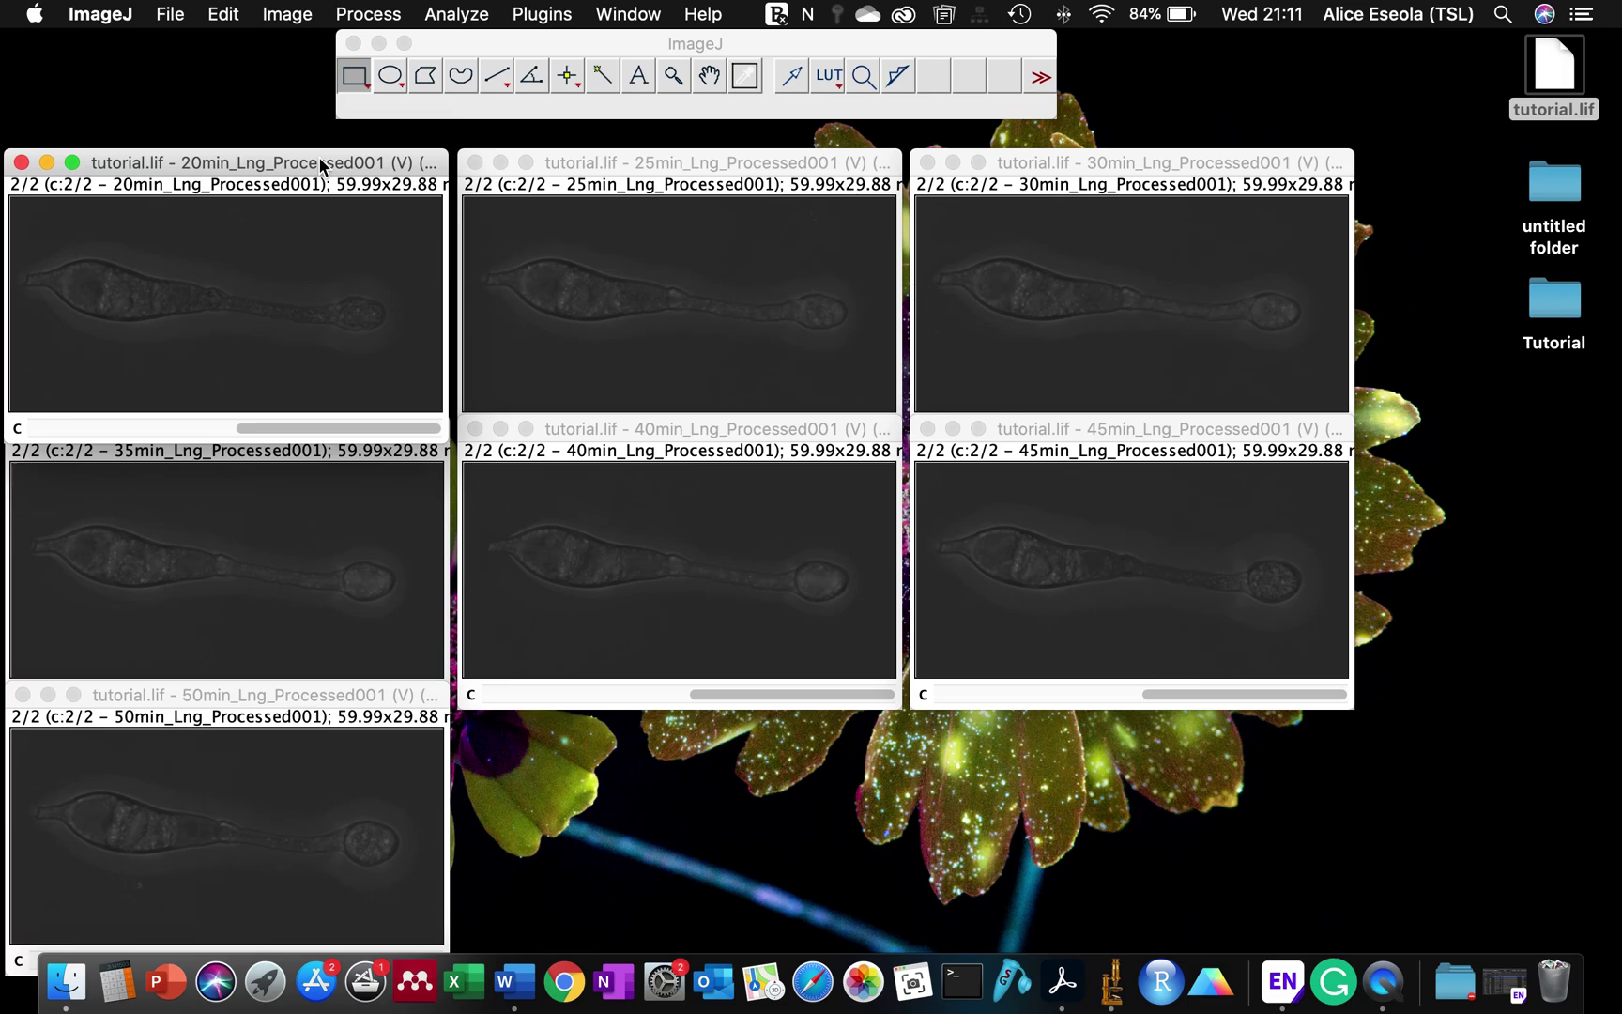
{"action": "left_click", "coordinate": [474, 37]}
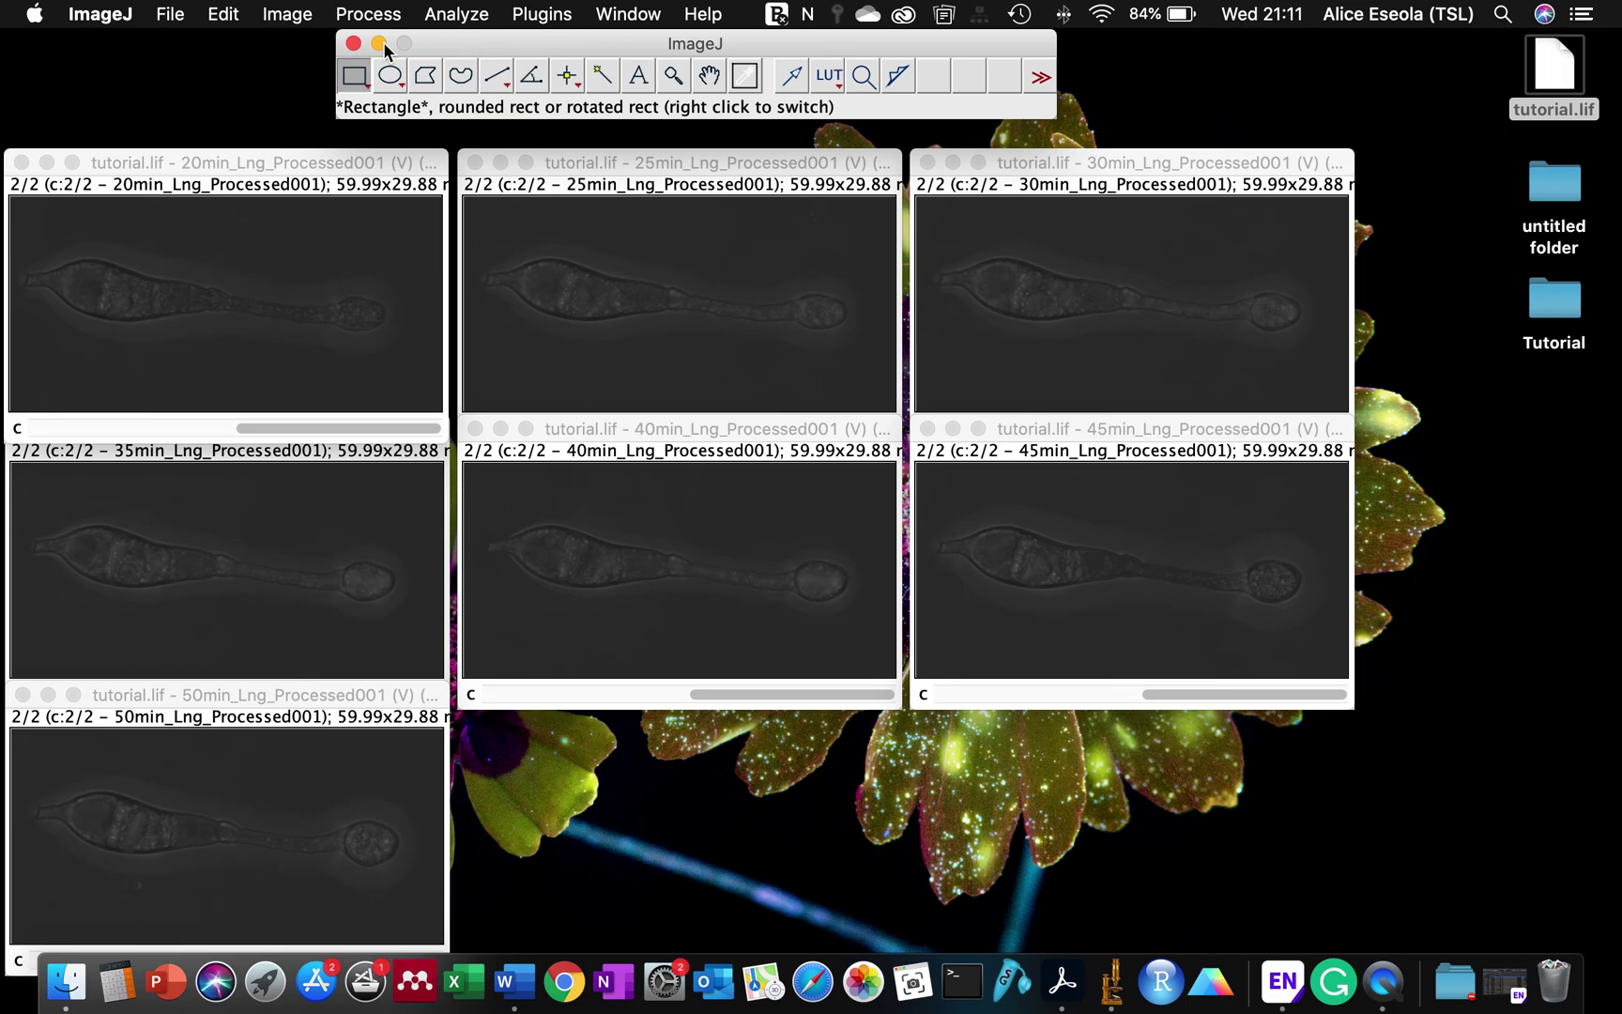
Open Concatenate with Image1–7 set to 20min–50min and Open as 4D image checked
{"action": "left_click", "coordinate": [297, 17]}
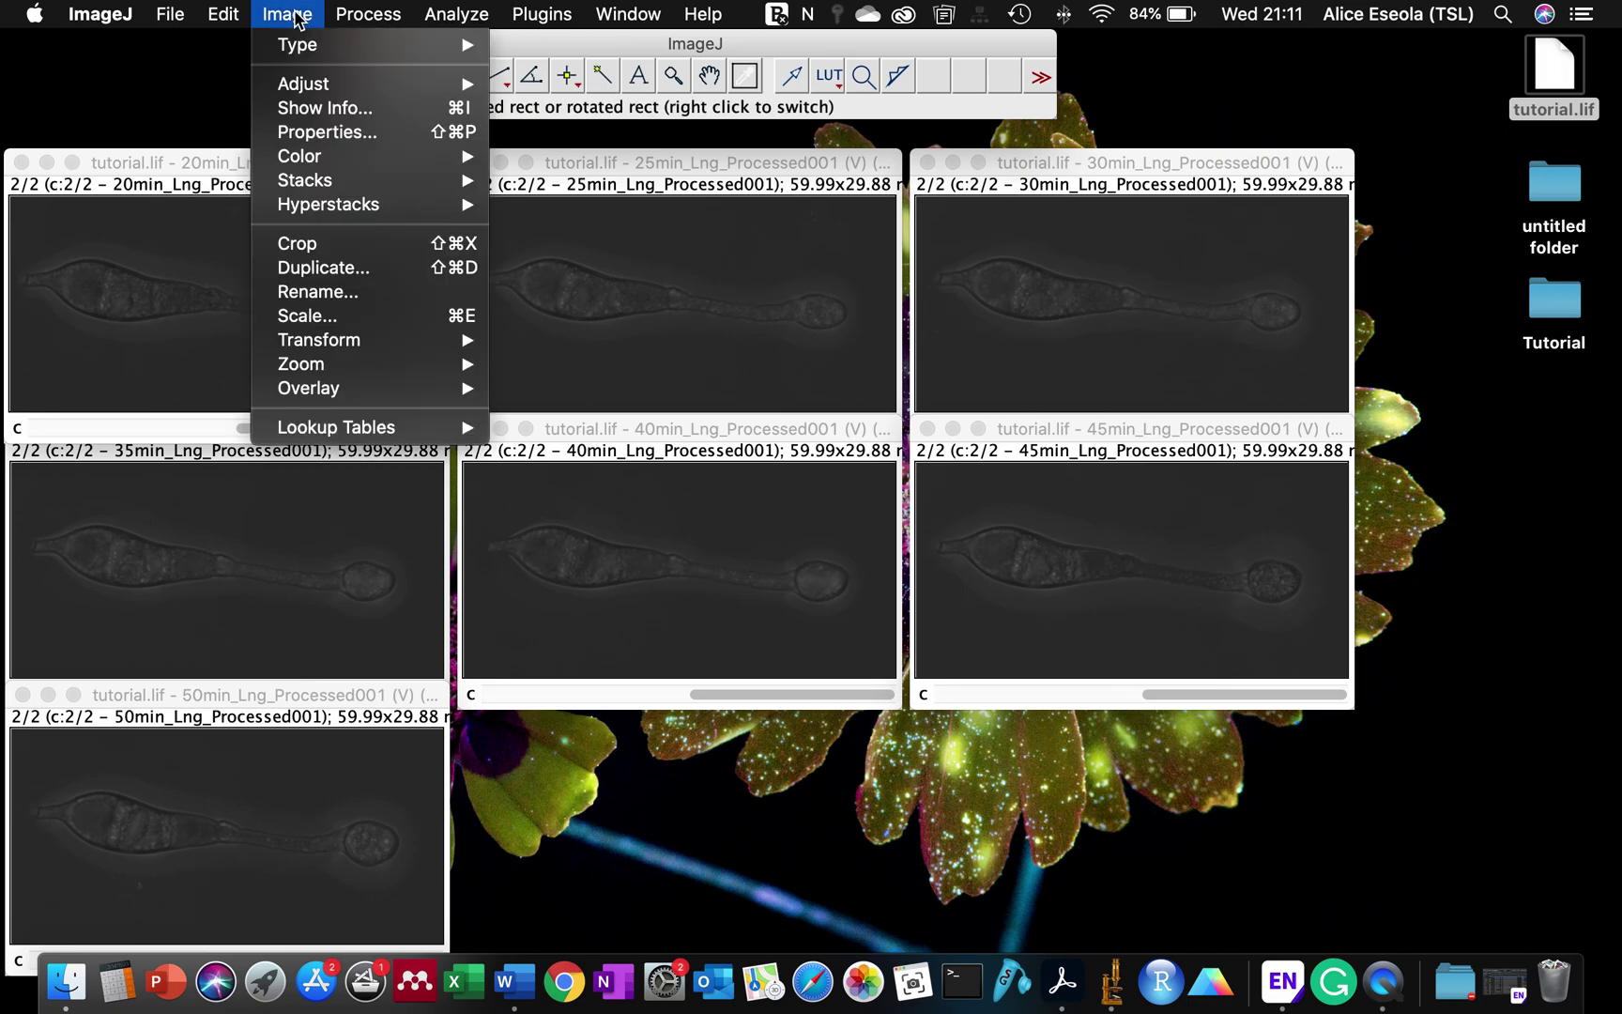
{"action": "mouse_move", "coordinate": [330, 189]}
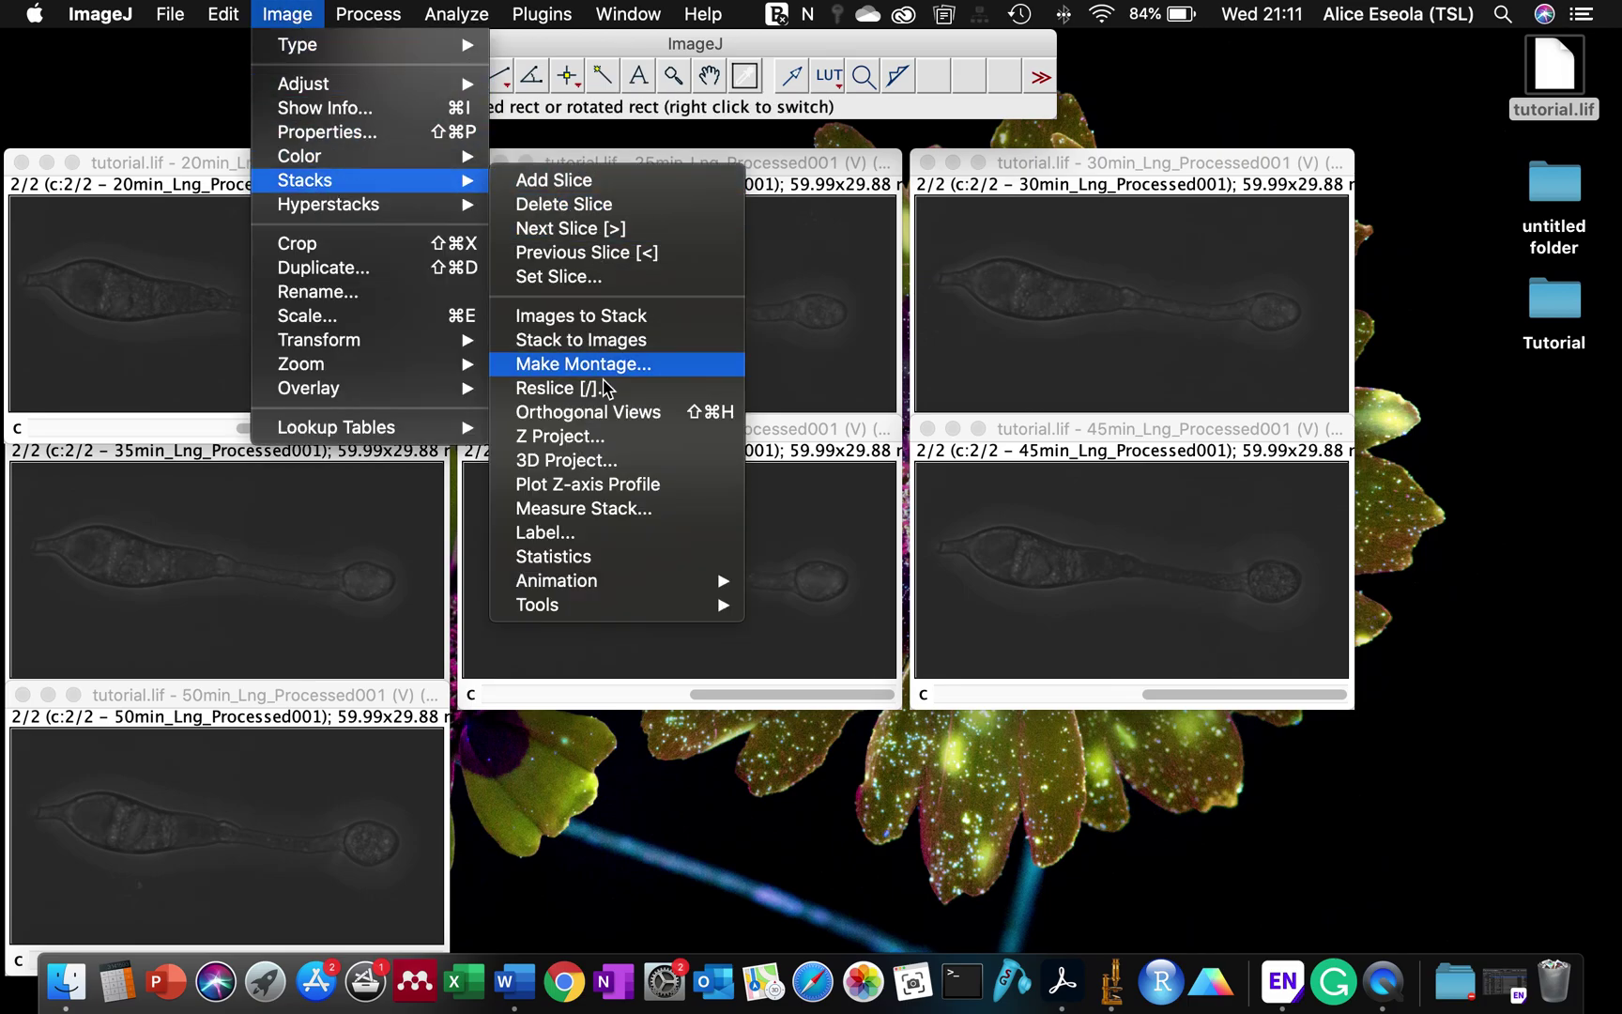
{"action": "mouse_move", "coordinate": [594, 607]}
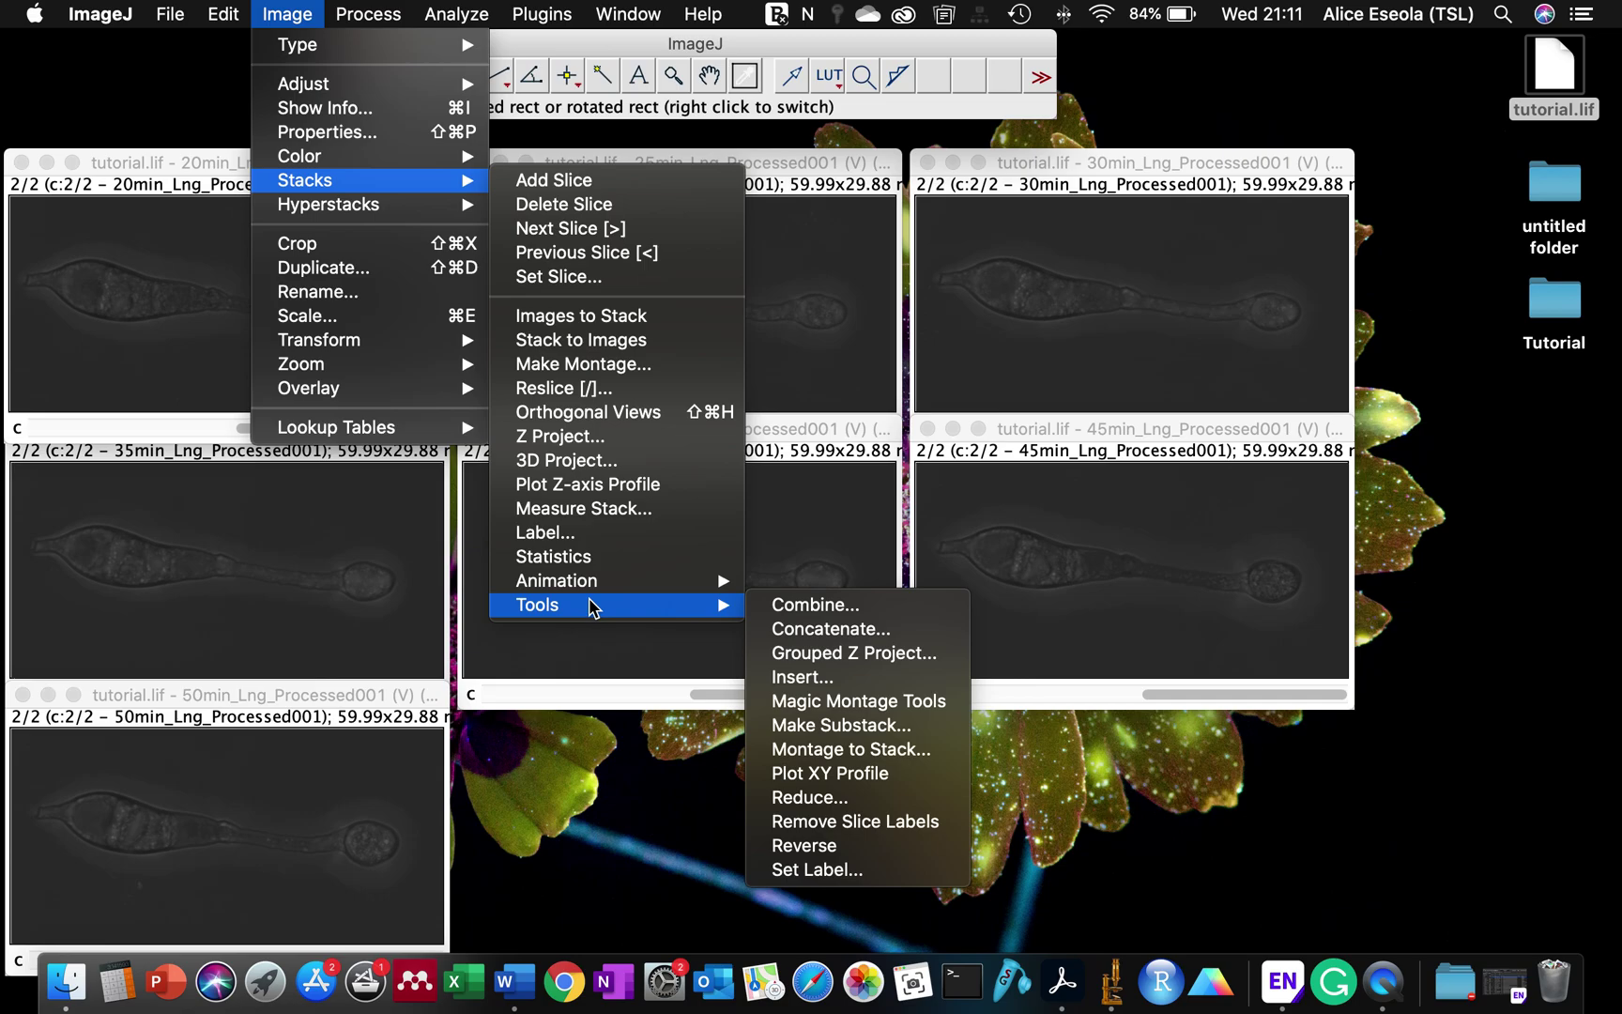
{"action": "left_click", "coordinate": [828, 629]}
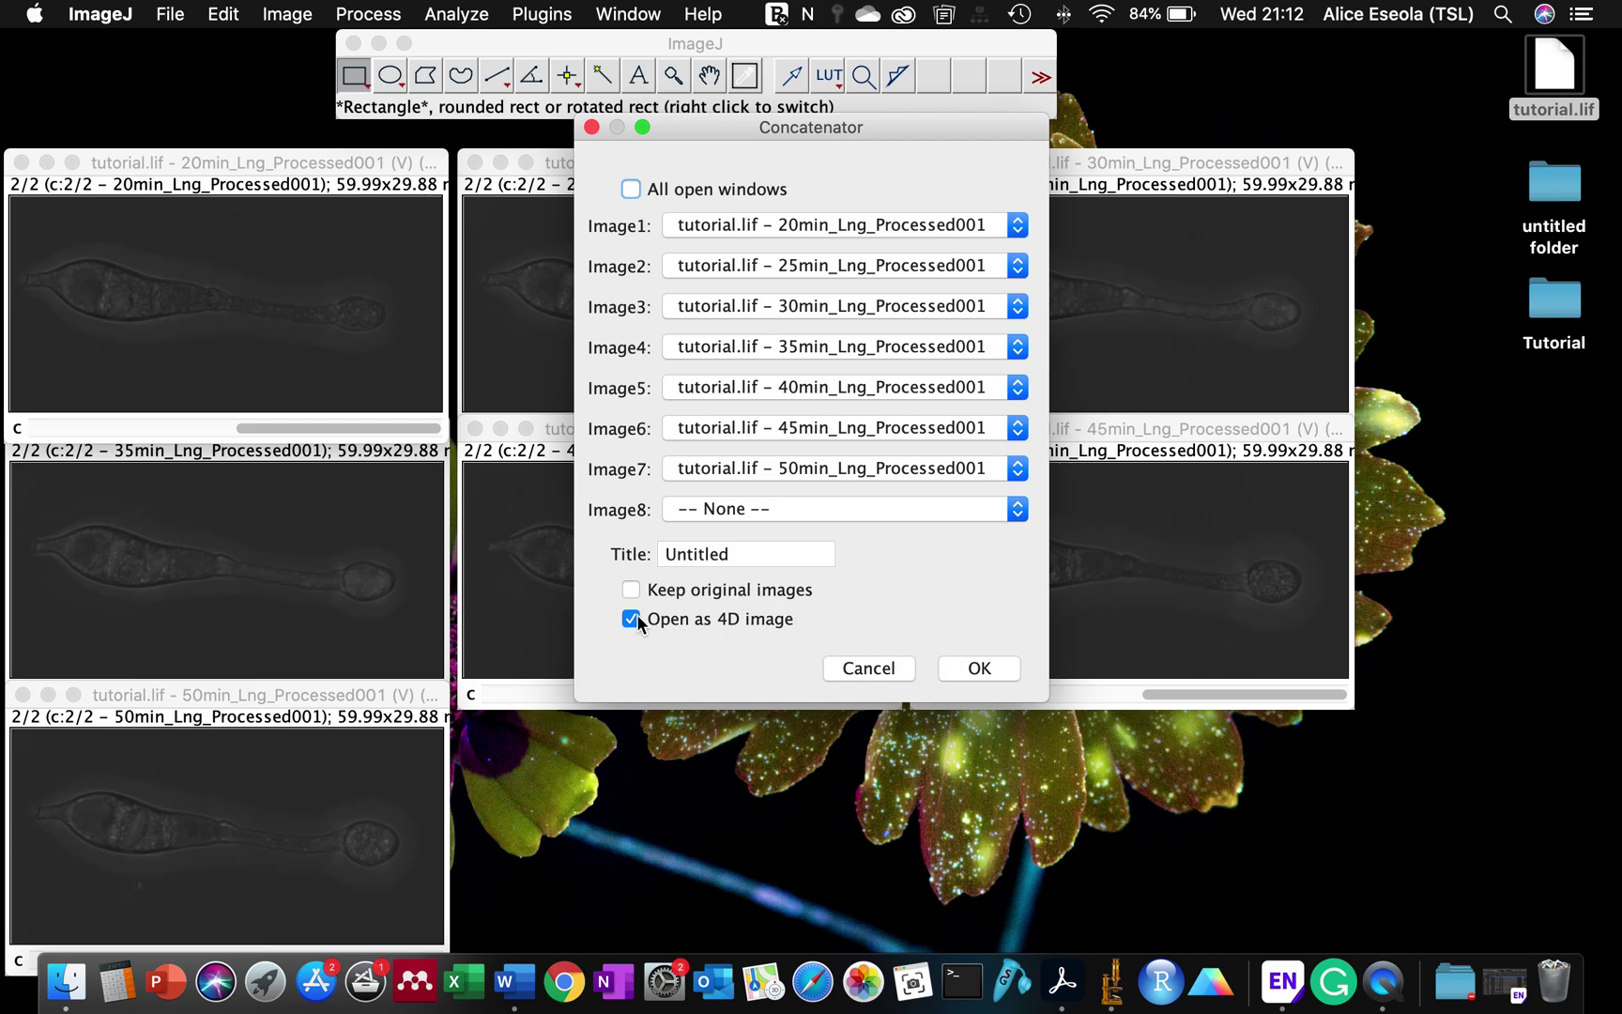
Concatenate into an Untitled 4D hyperstack, switch to channel 2 and play the series
{"action": "left_click", "coordinate": [957, 664]}
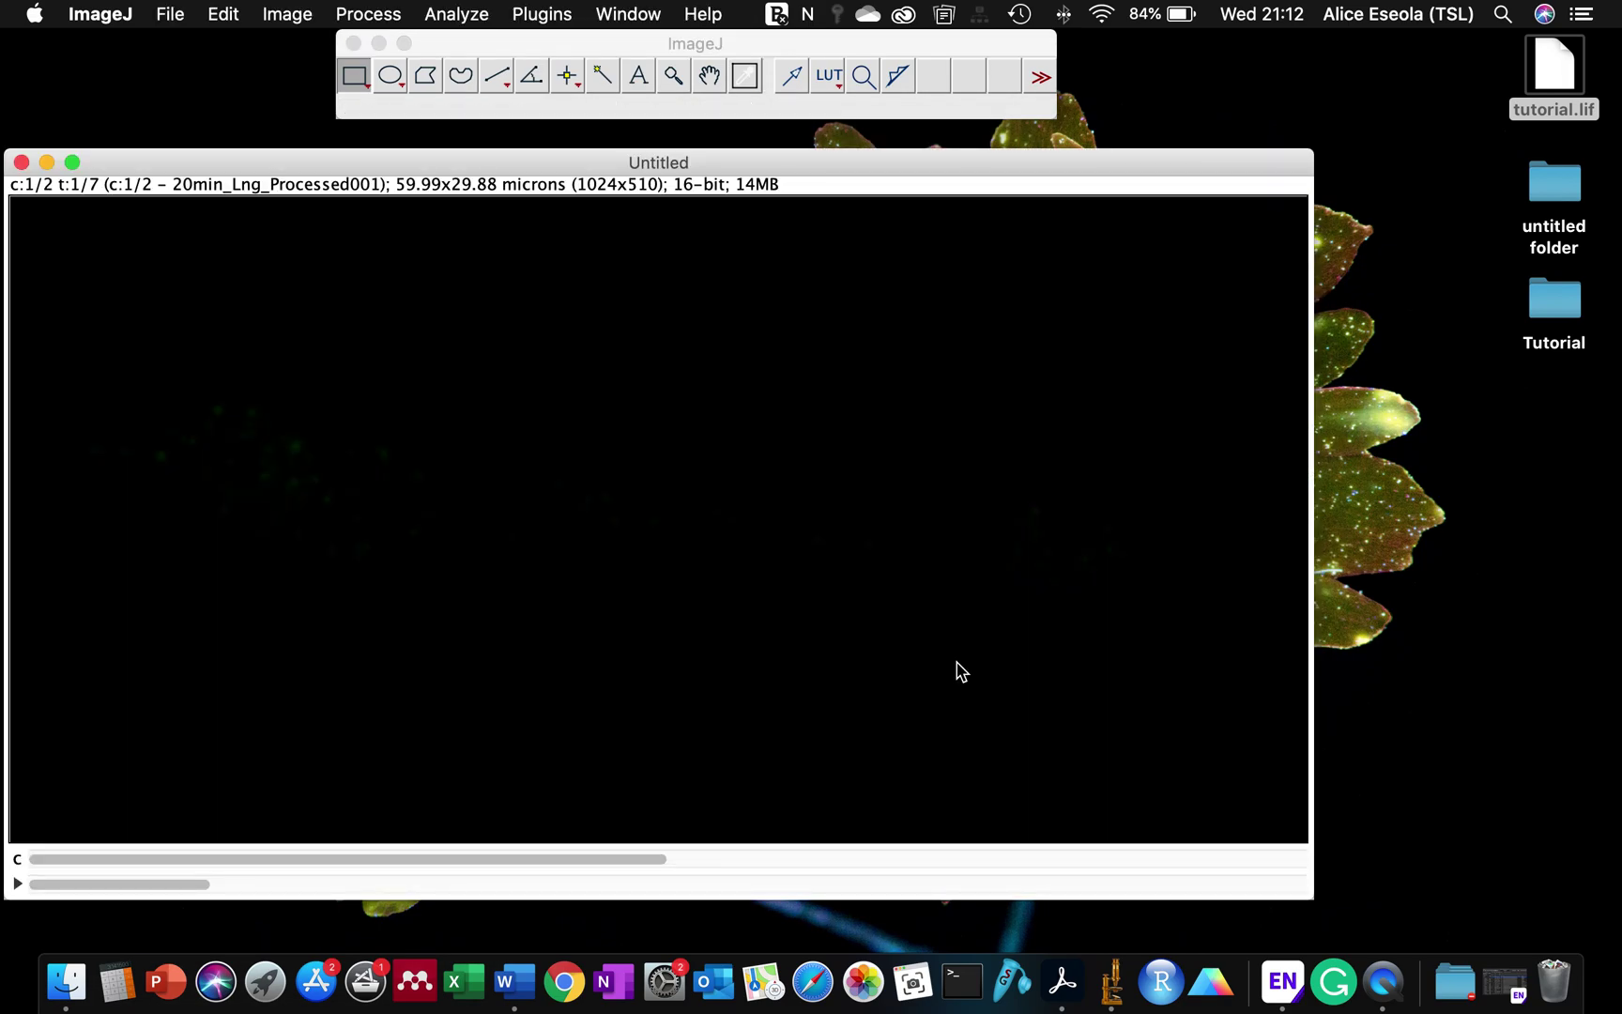
{"action": "key", "text": "Right"}
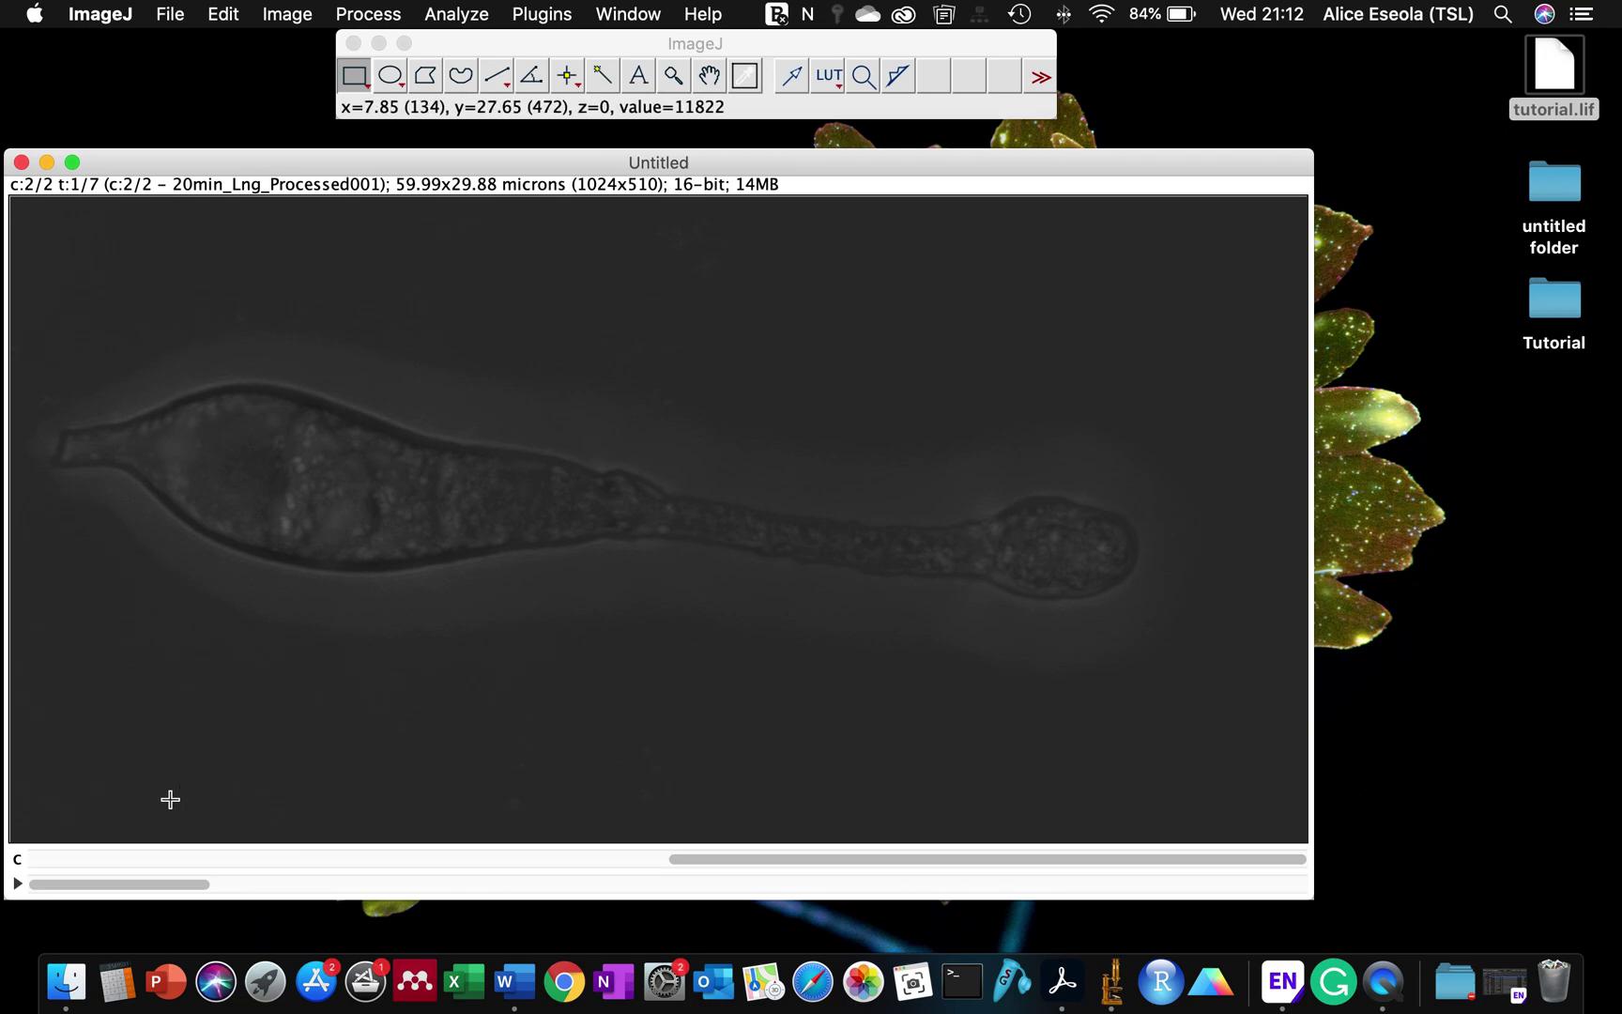
{"action": "left_click", "coordinate": [16, 884]}
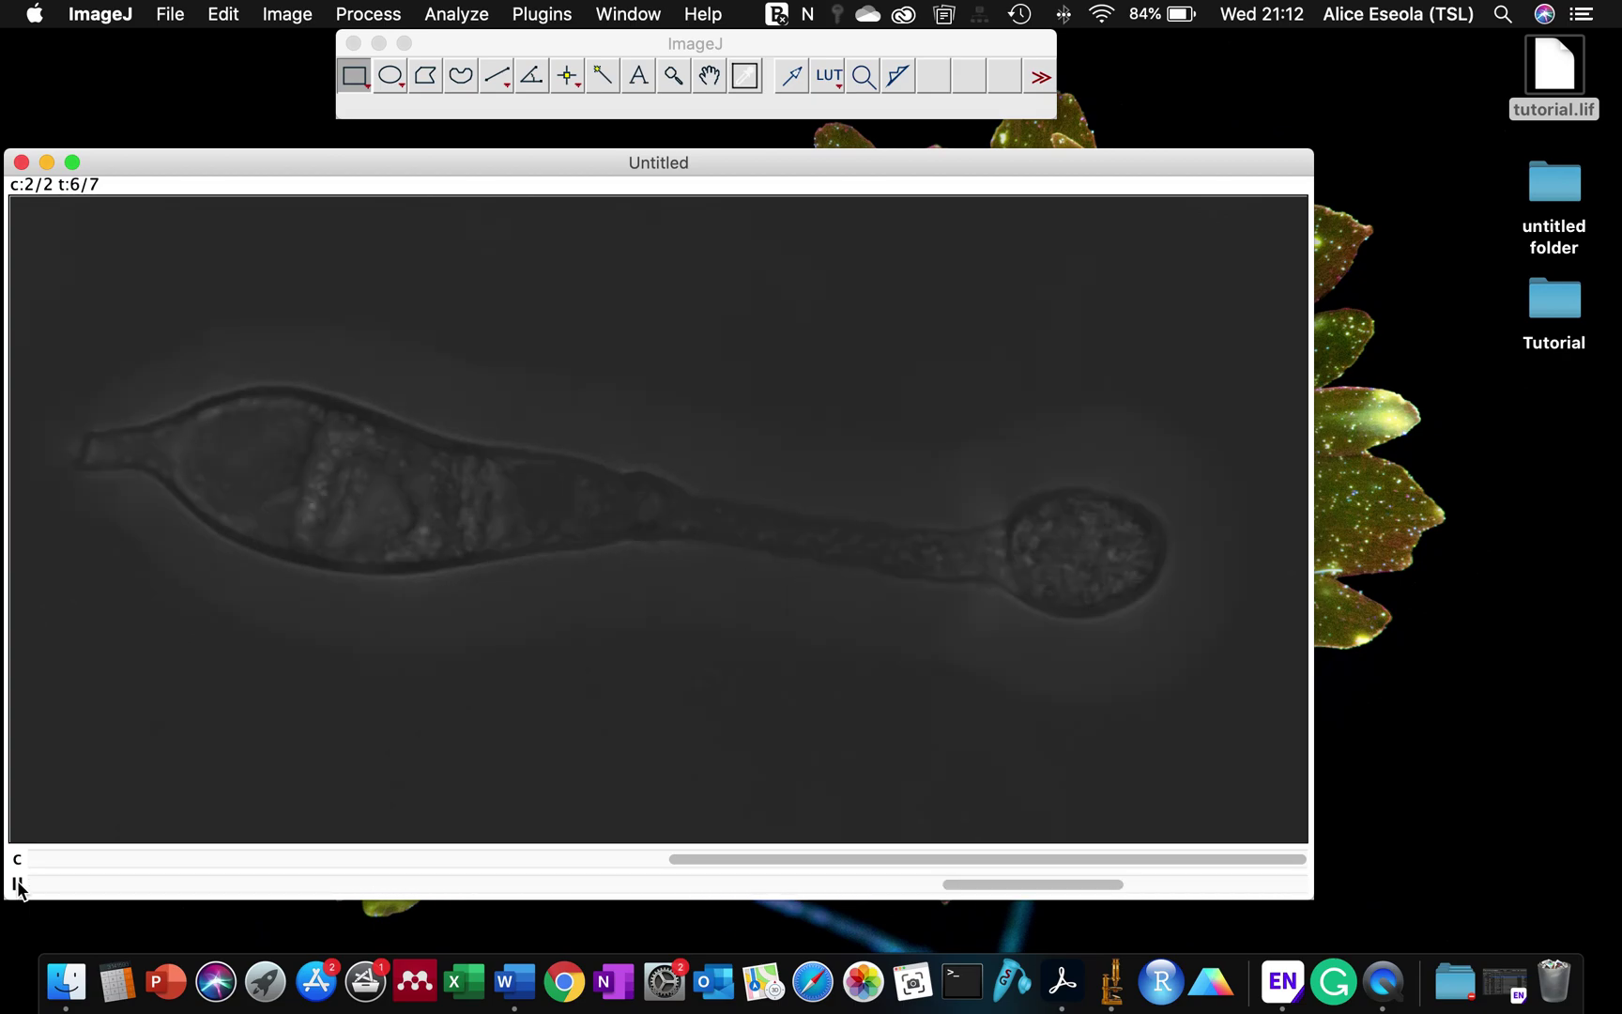
Reset the Brightness/Contrast display range of both the grey and green channels
{"action": "left_click", "coordinate": [17, 884]}
{"action": "key", "text": "super+shift+c"}
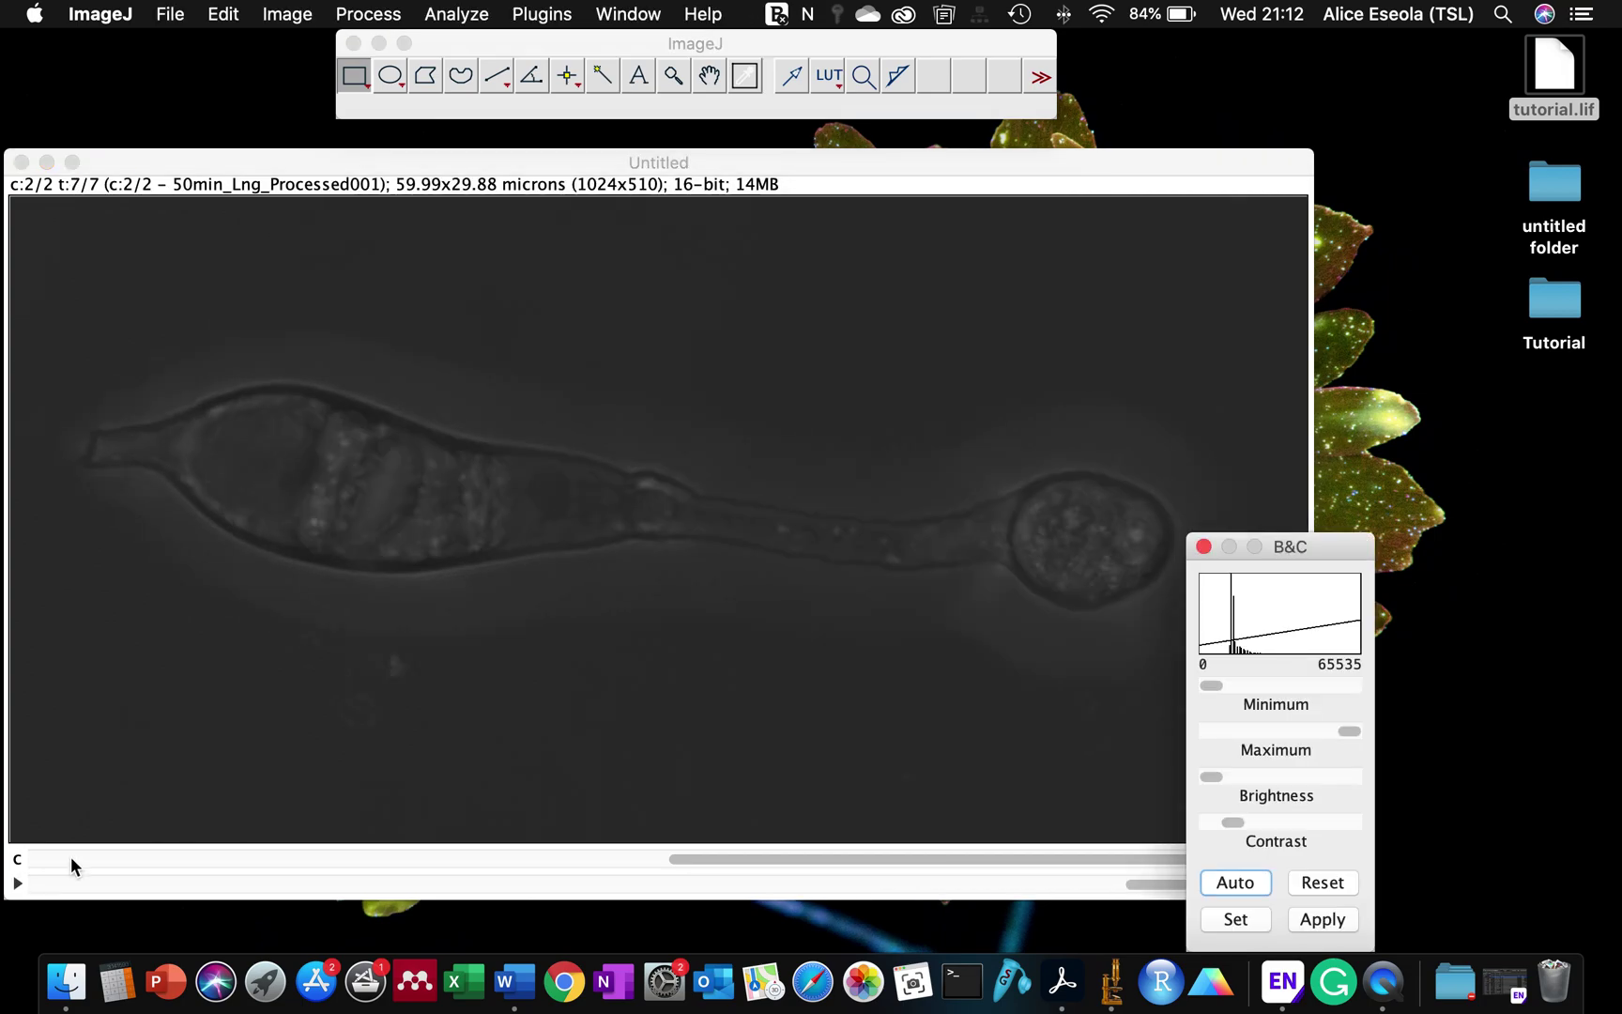
{"action": "left_click", "coordinate": [1322, 880]}
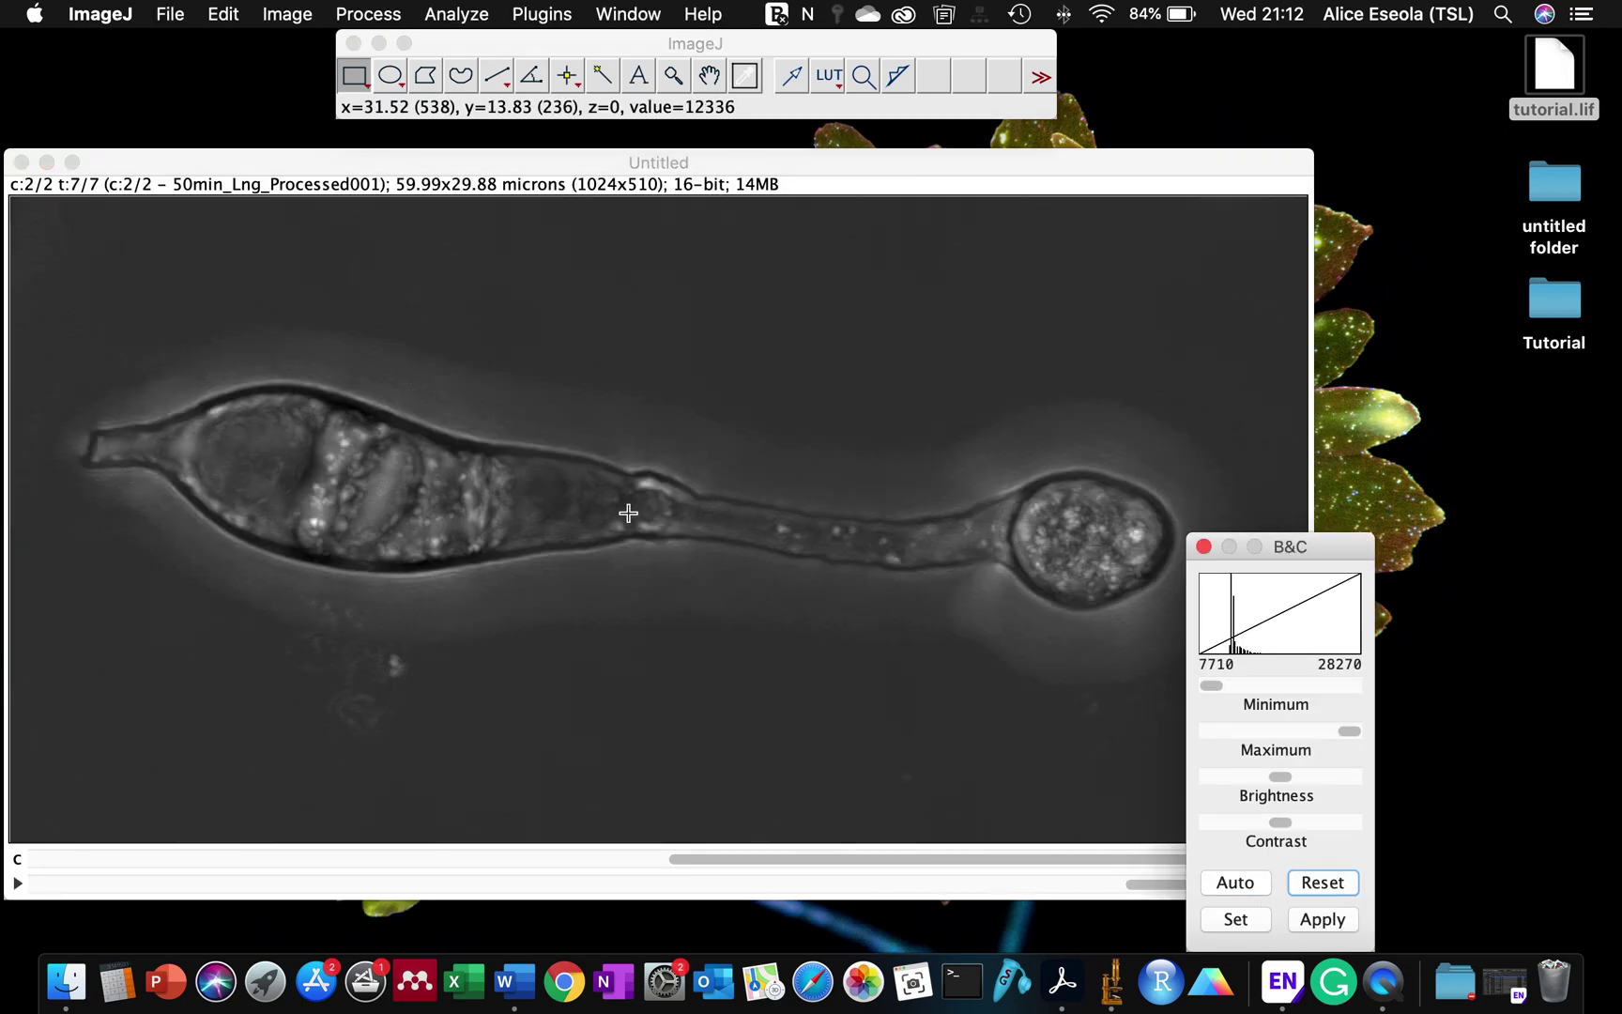
{"action": "scroll", "coordinate": [657, 657], "scroll_direction": "up", "scroll_amount": 1}
{"action": "left_click", "coordinate": [1323, 882]}
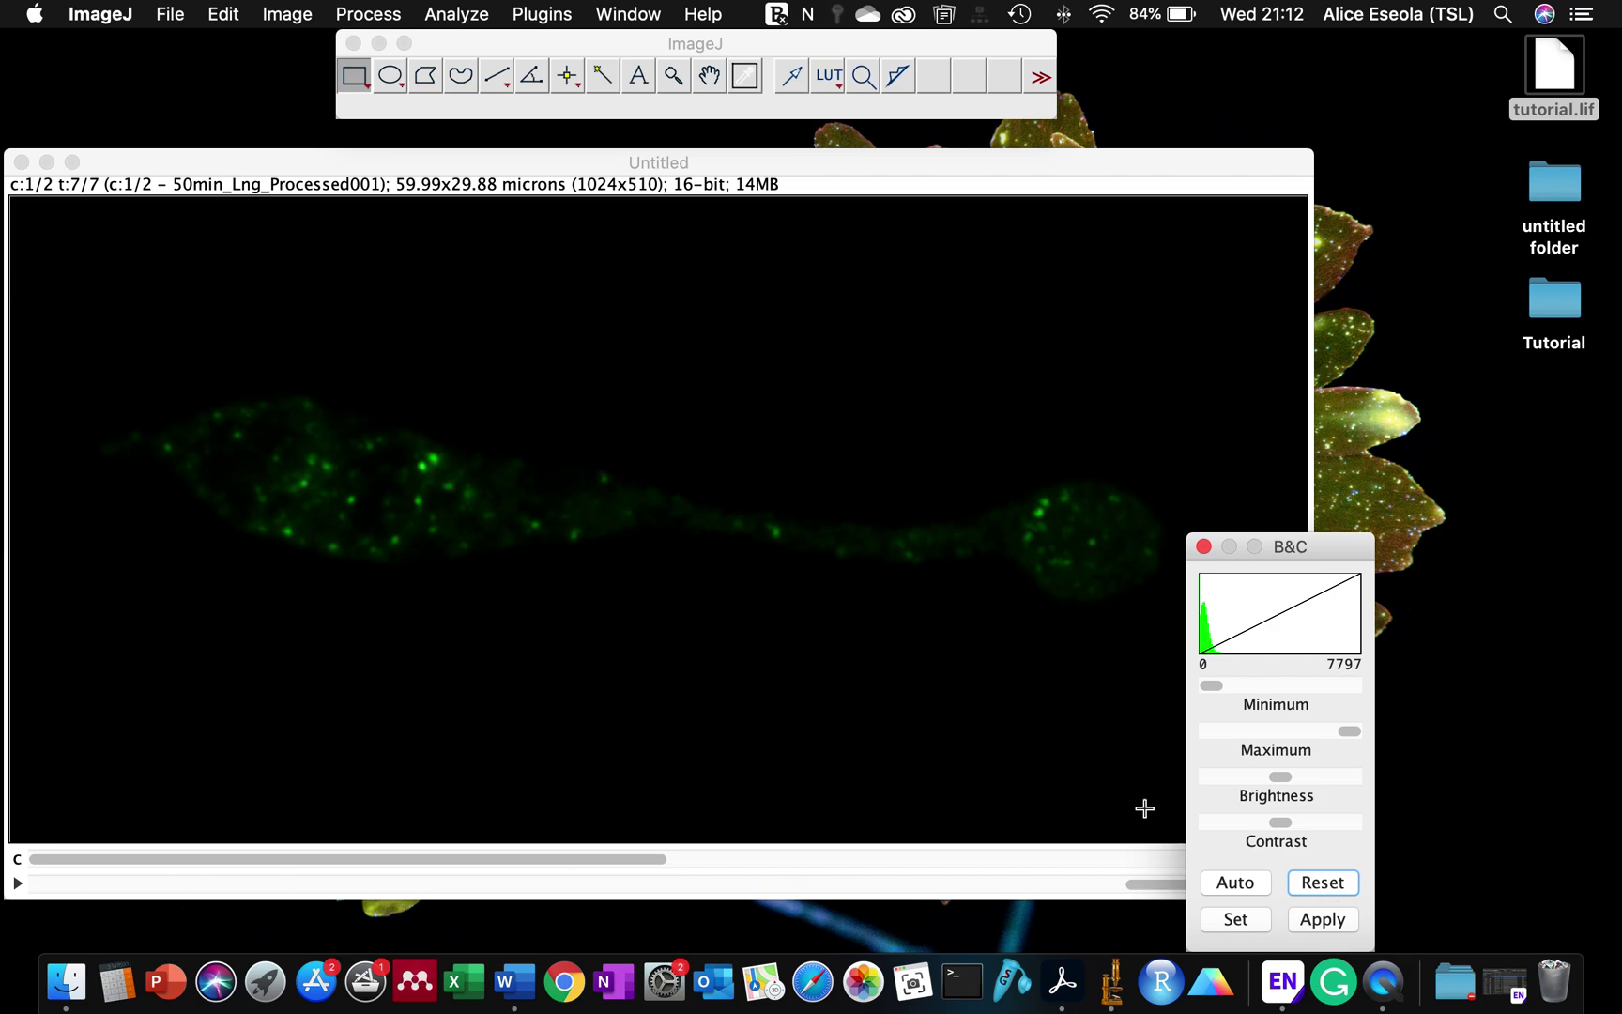
{"action": "scroll", "coordinate": [1080, 765], "scroll_direction": "down", "scroll_amount": 1}
{"action": "left_click", "coordinate": [1324, 882]}
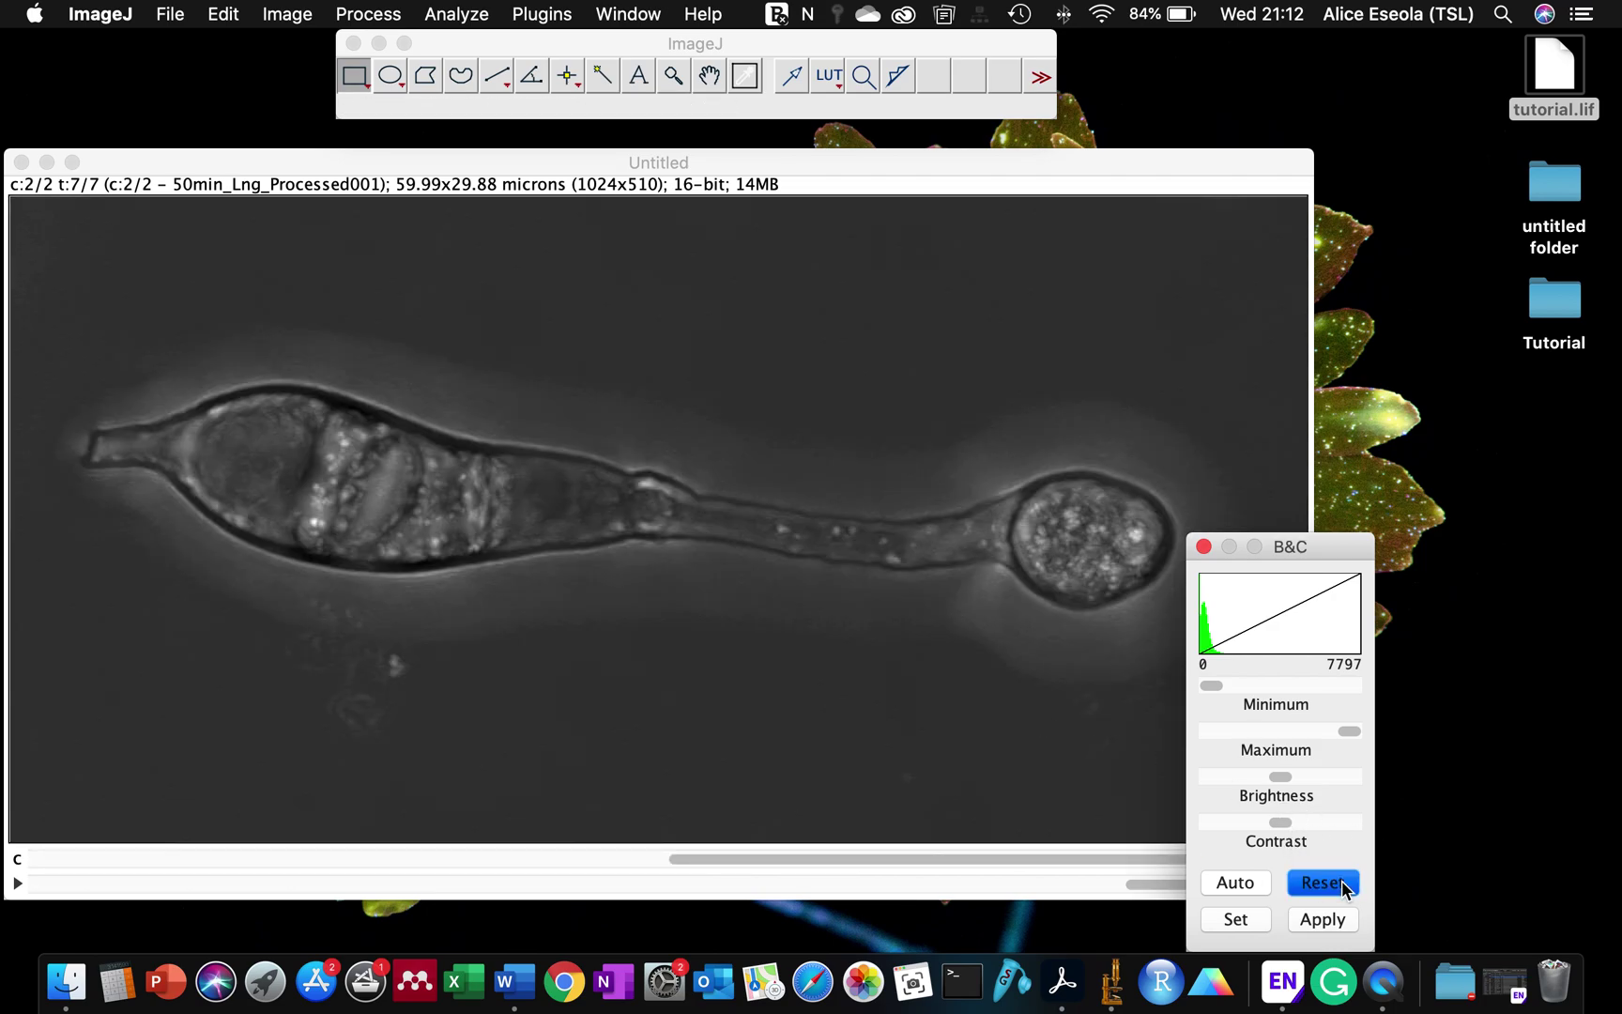
{"action": "left_click", "coordinate": [1204, 547]}
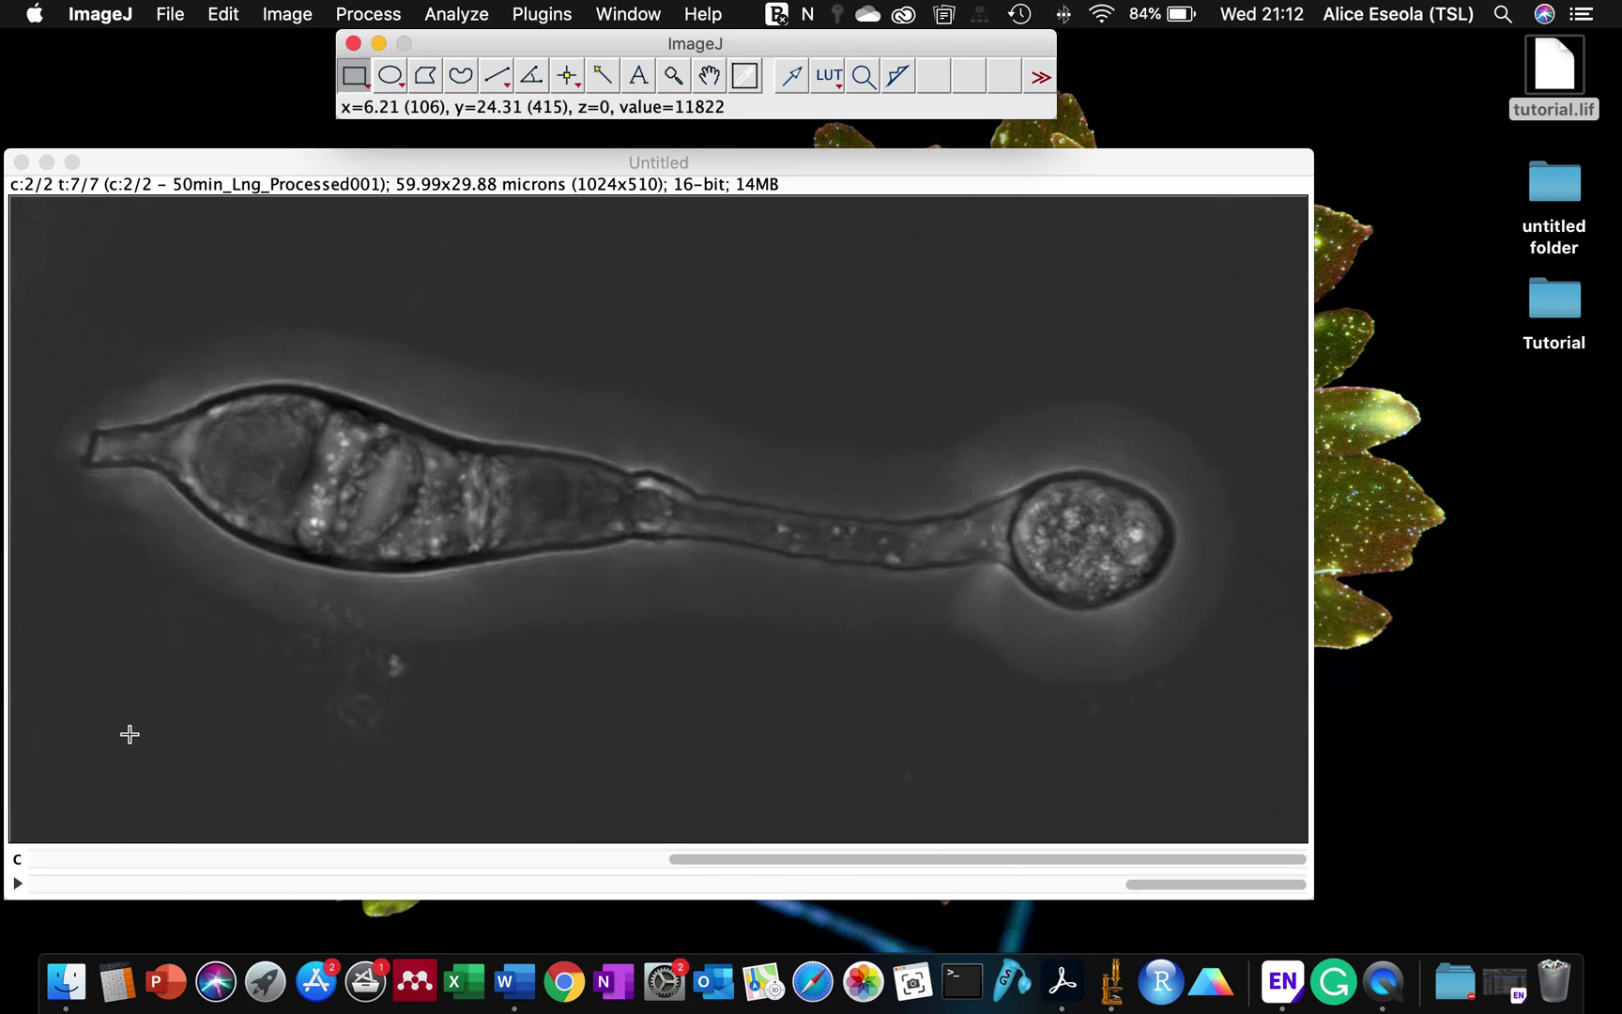
Replay the animation and stop it at the first 20min time frame
{"action": "left_click", "coordinate": [16, 883]}
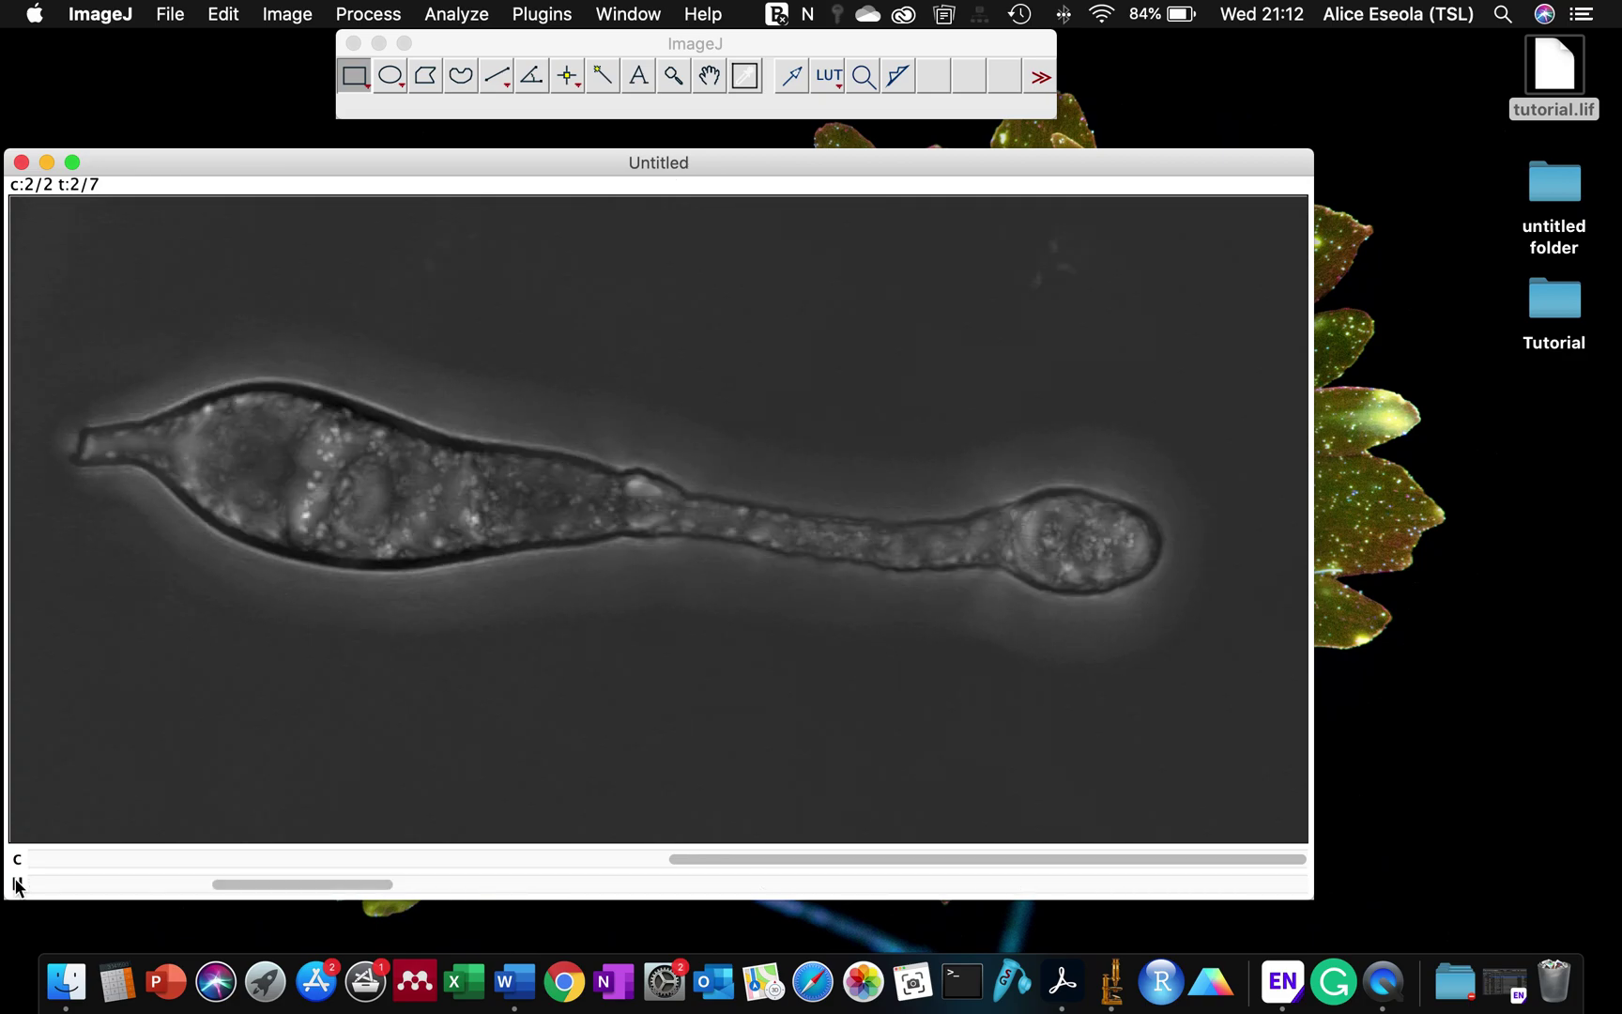
{"action": "left_click", "coordinate": [17, 882]}
{"action": "scroll", "coordinate": [221, 655], "scroll_direction": "up", "scroll_amount": 1}
{"action": "scroll", "coordinate": [187, 417], "scroll_direction": "down", "scroll_amount": 1}
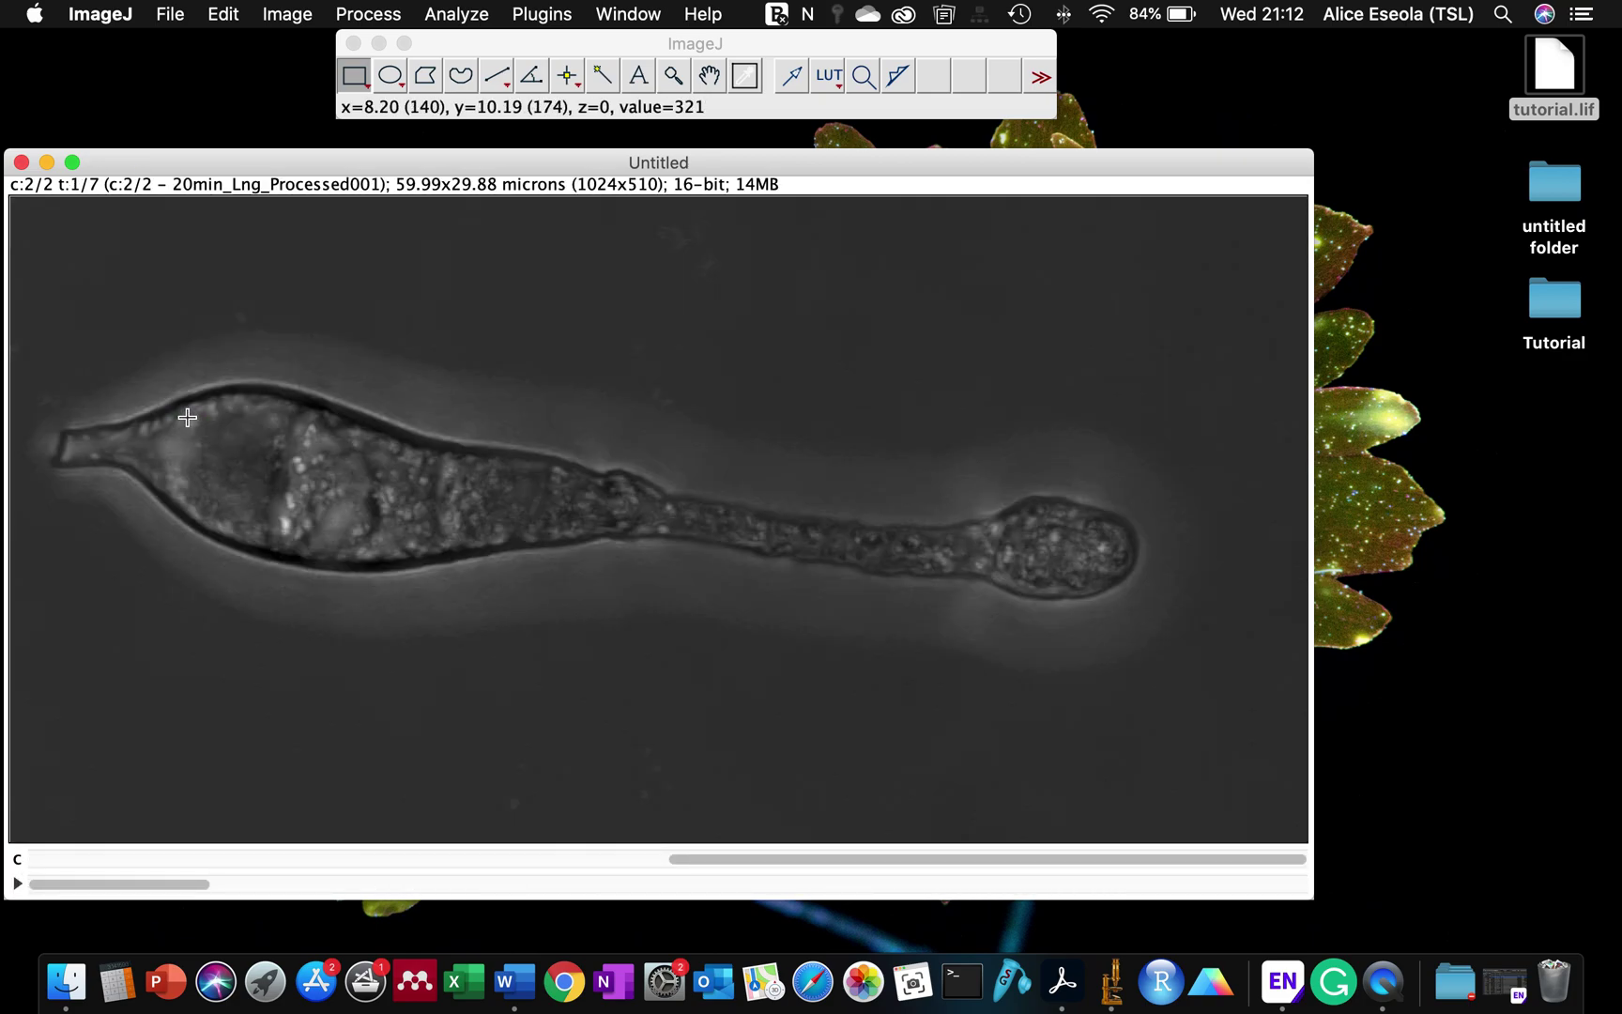
{"action": "left_click", "coordinate": [279, 26]}
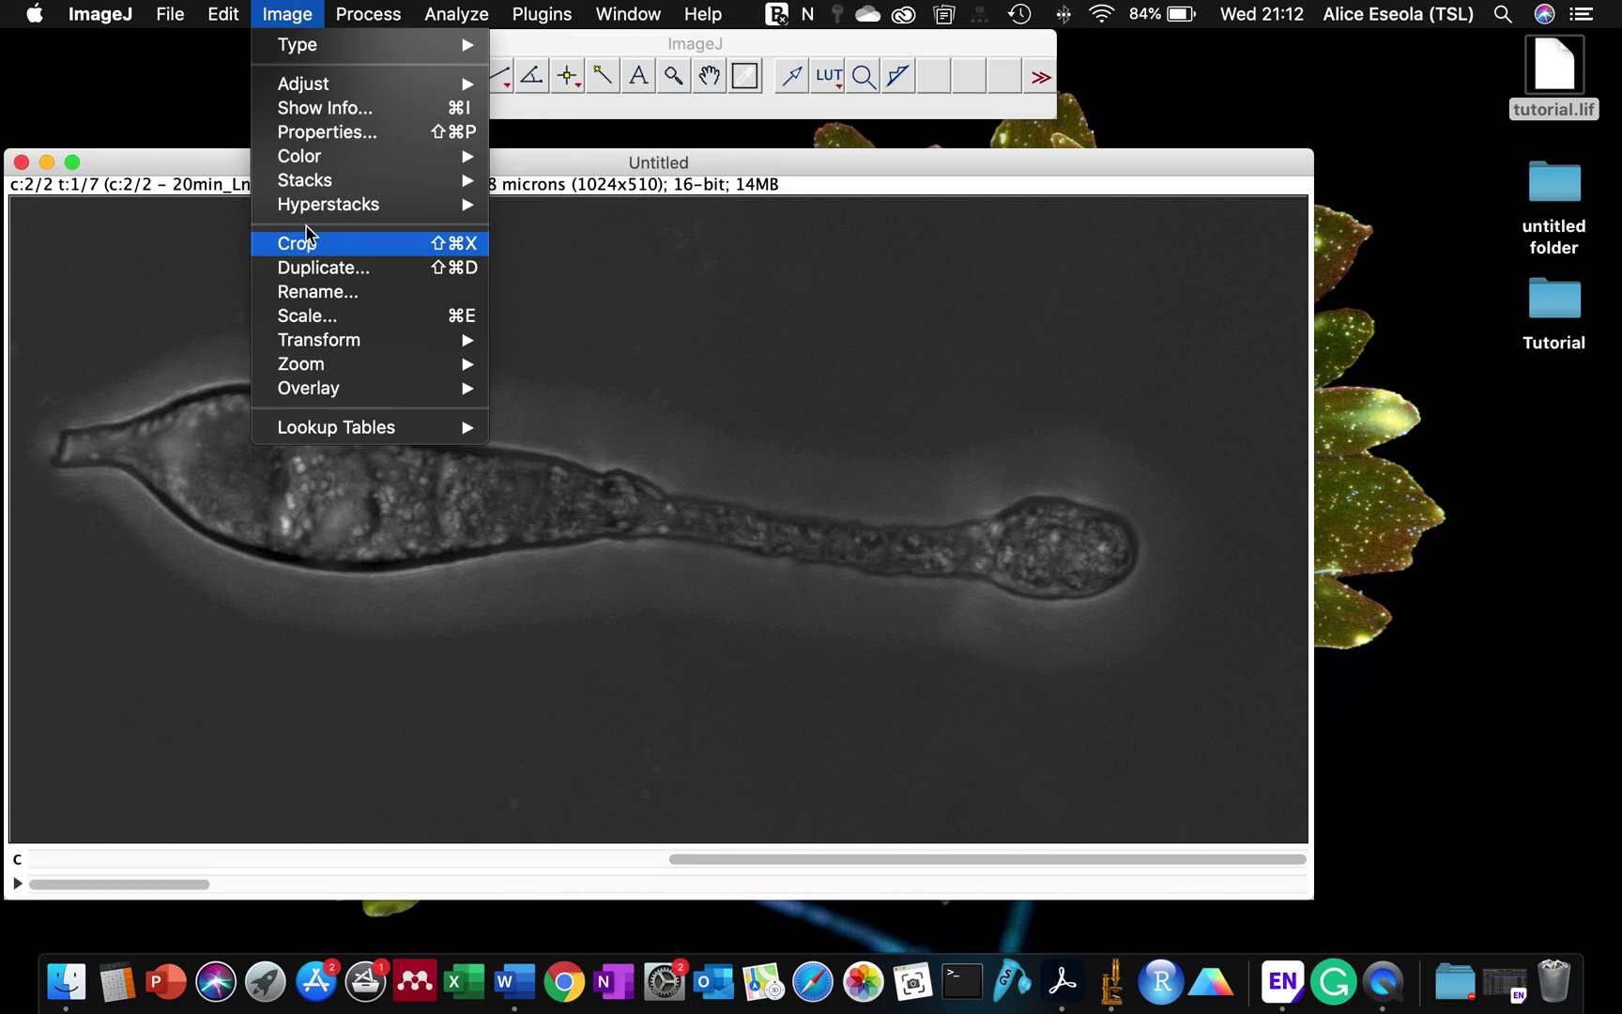
Run Image > Color > Split Channels, then open Image > Color > Merge Channels
{"action": "mouse_move", "coordinate": [317, 163]}
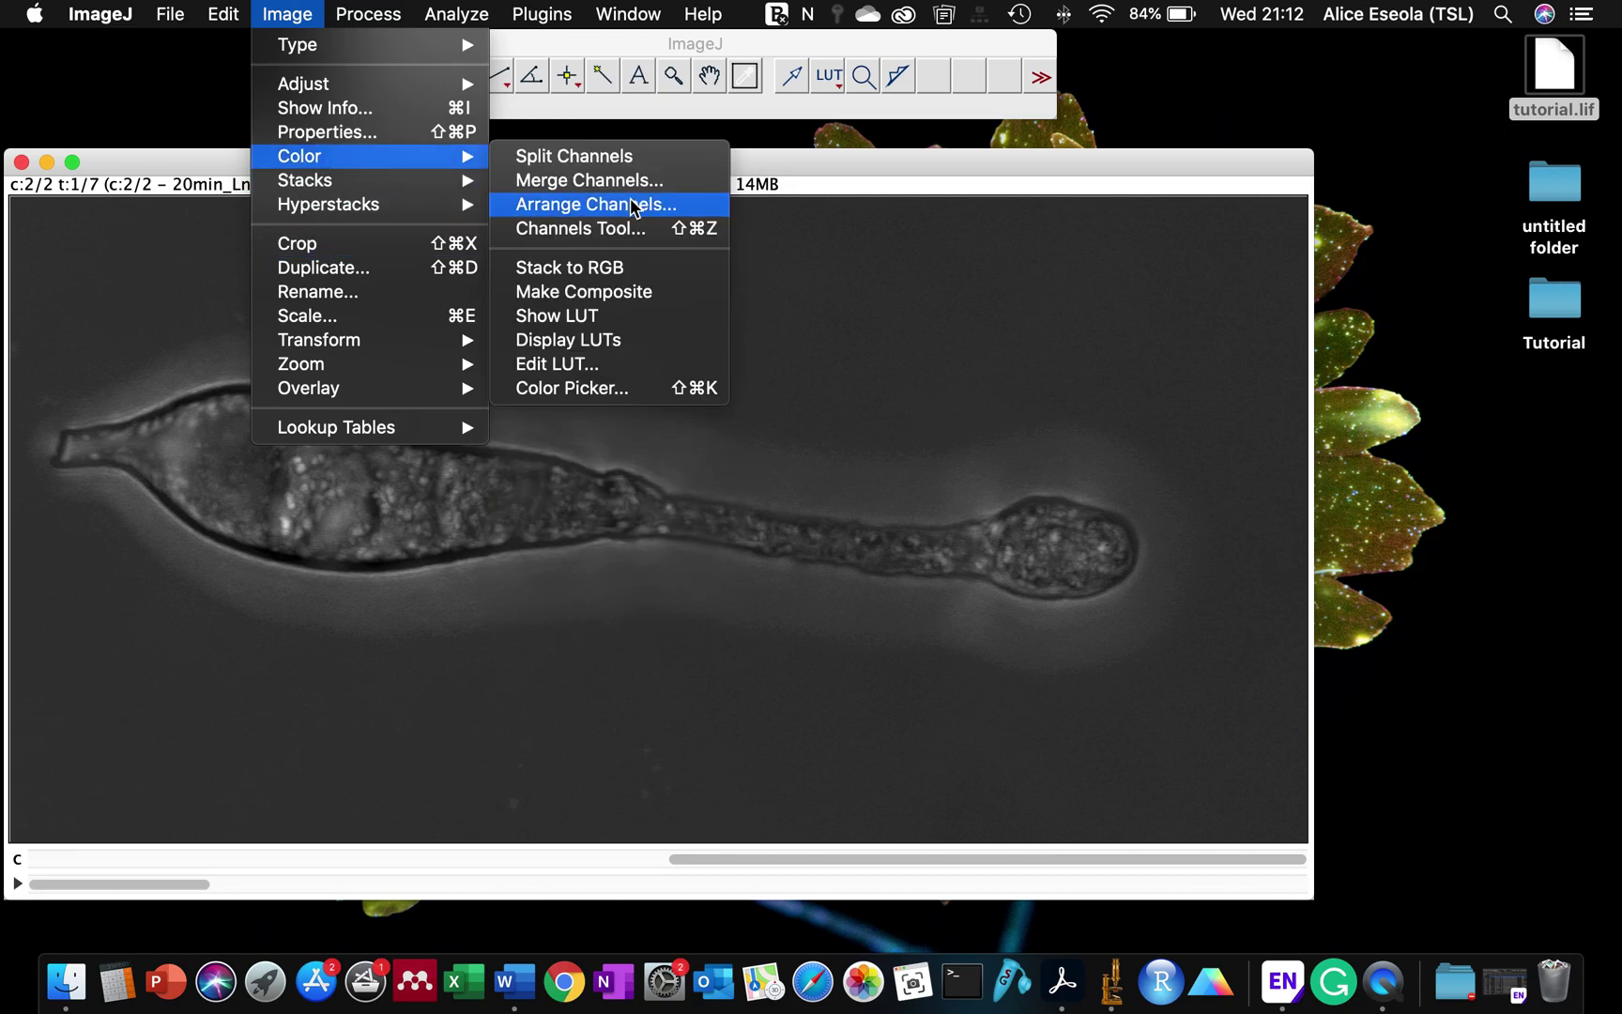
{"action": "left_click", "coordinate": [597, 157]}
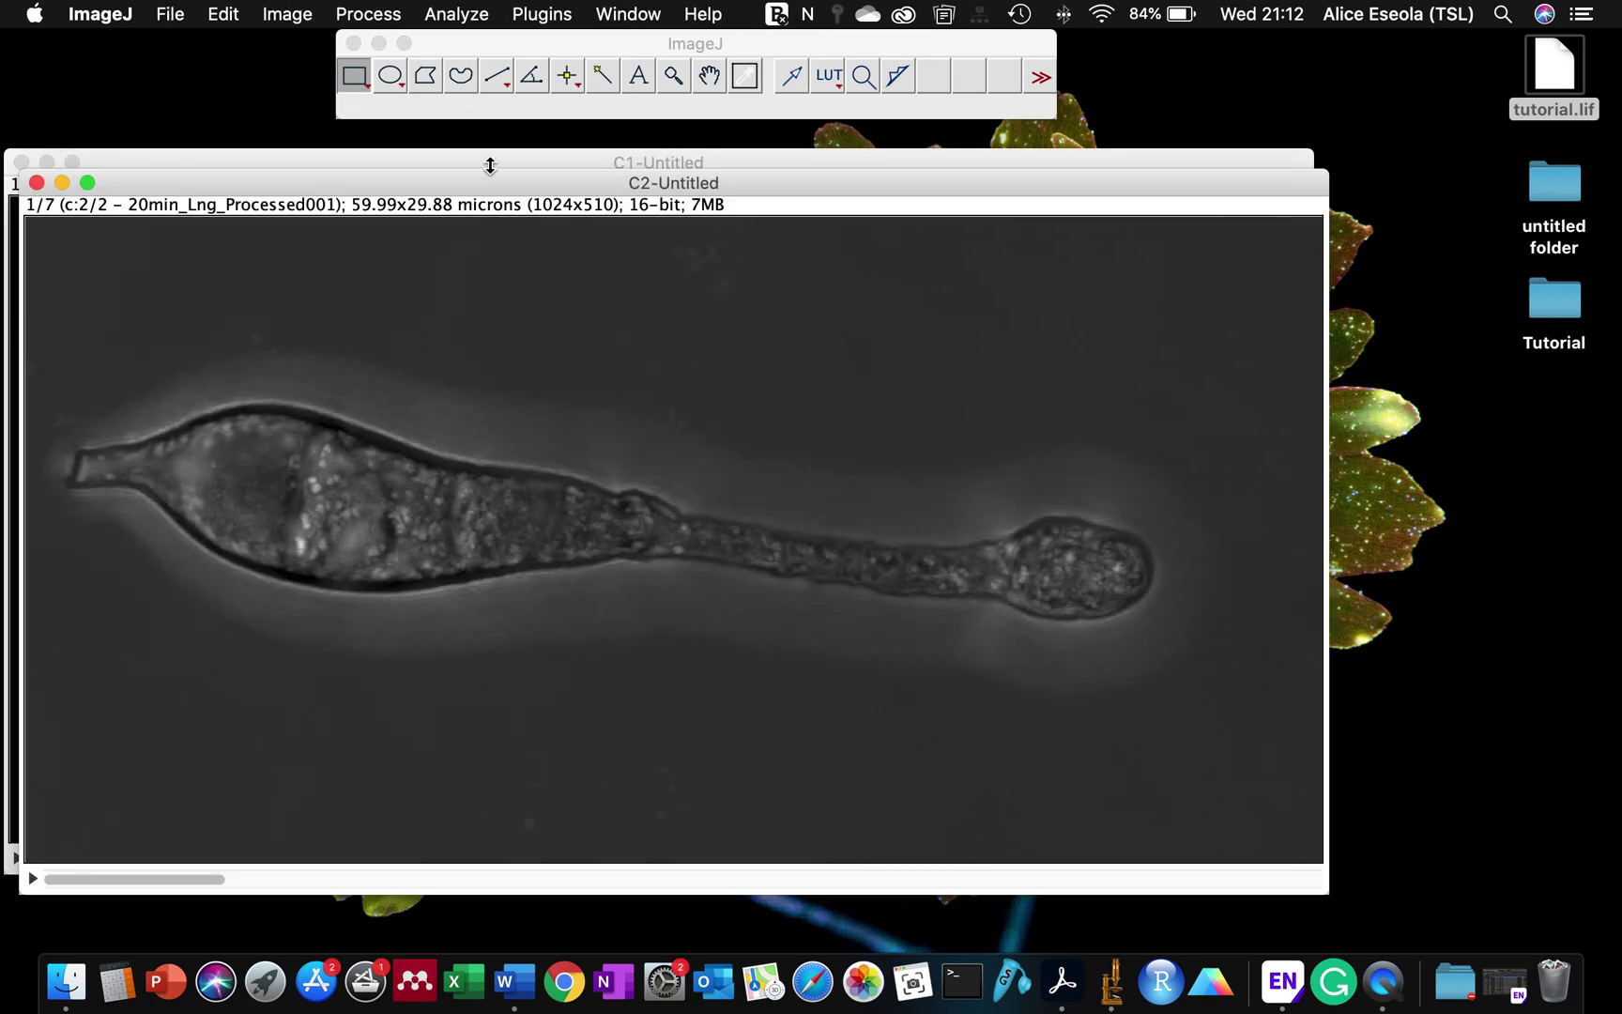
{"action": "left_click", "coordinate": [301, 13]}
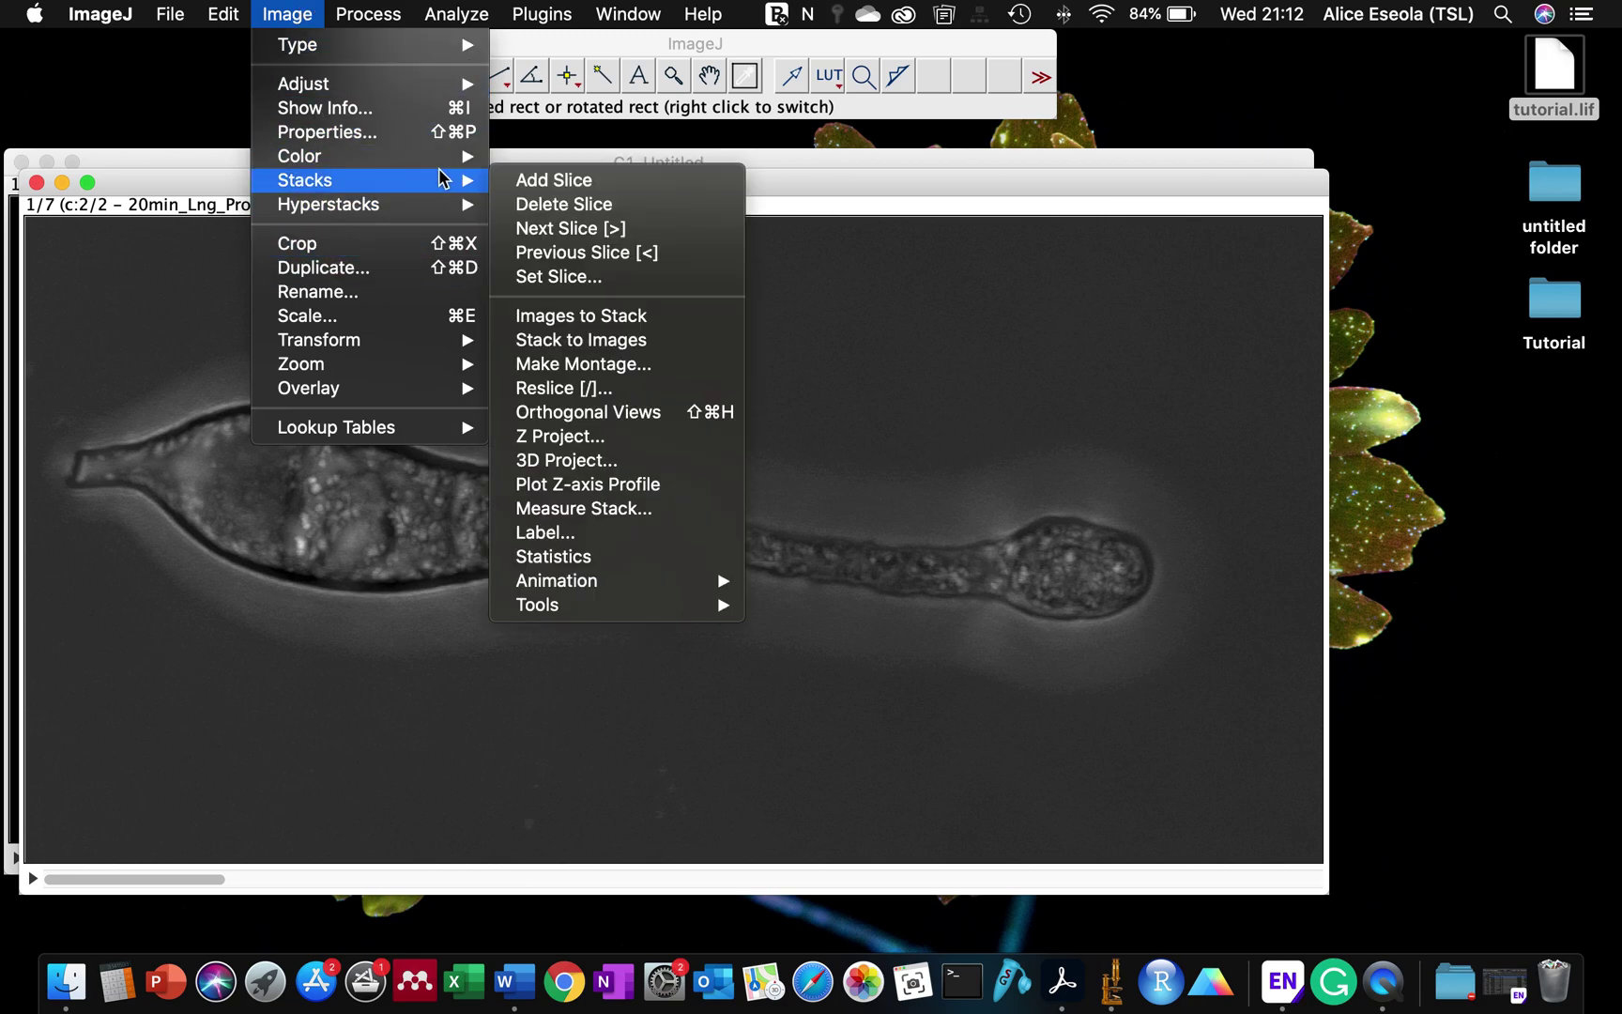
{"action": "left_click", "coordinate": [558, 183]}
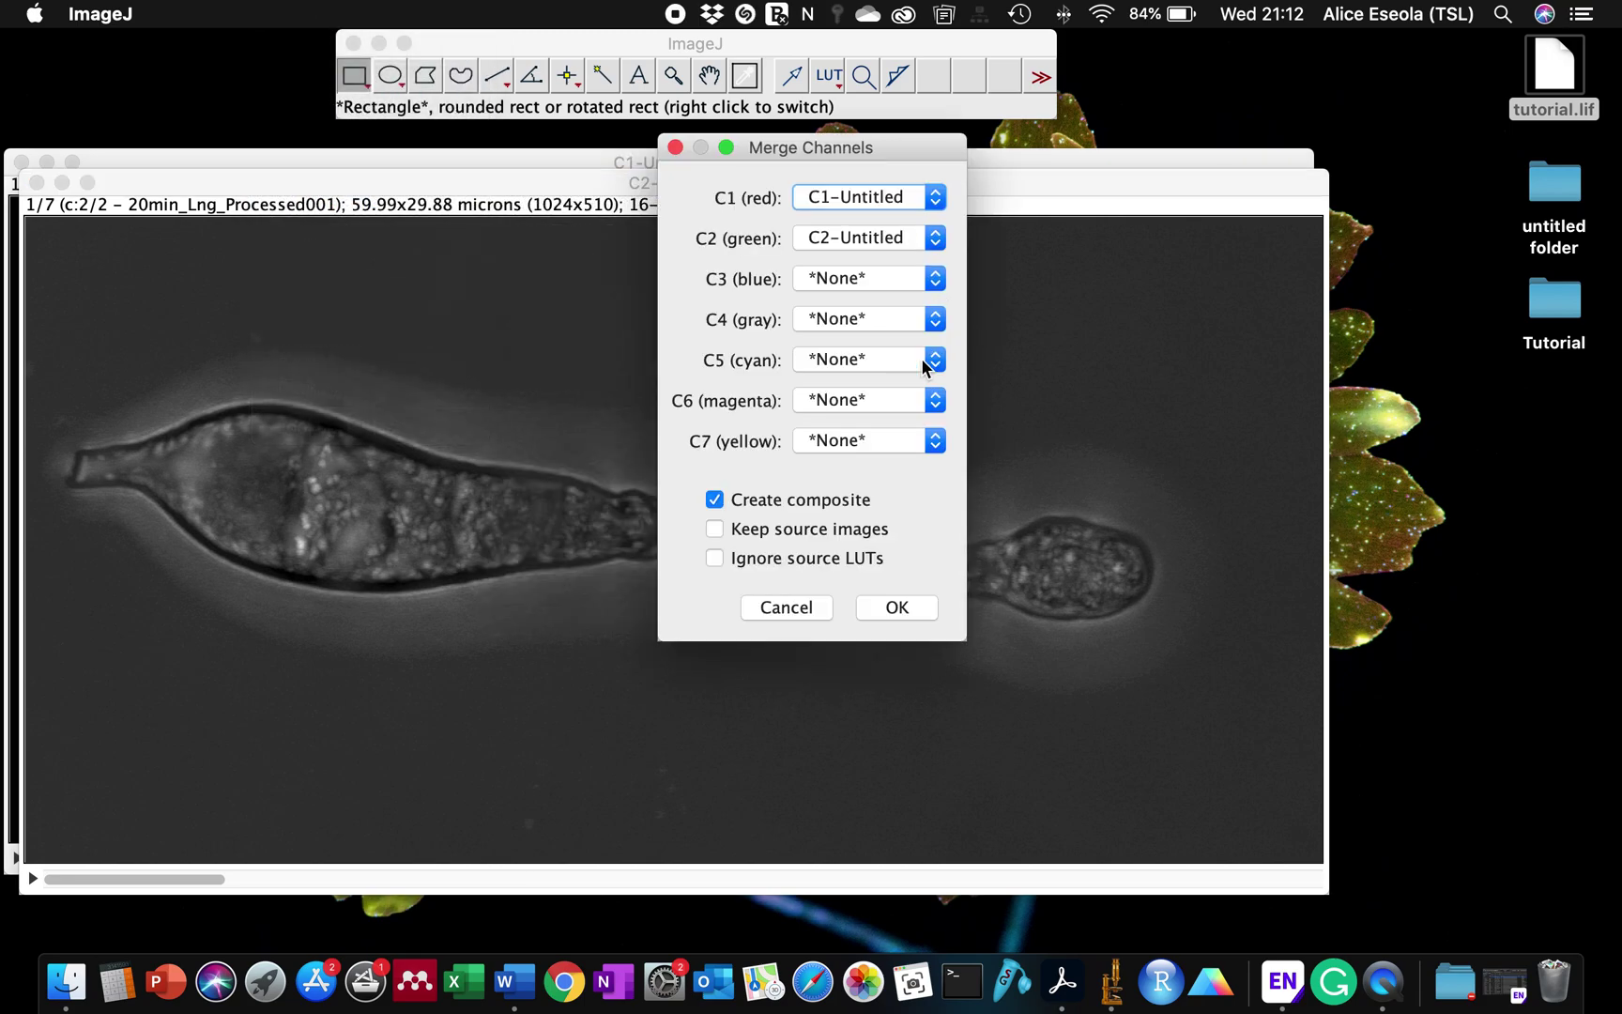
Merge with C1 *None*, green C1-Untitled, gray C2-Untitled, and Create composite unchecked
{"action": "left_click", "coordinate": [836, 239]}
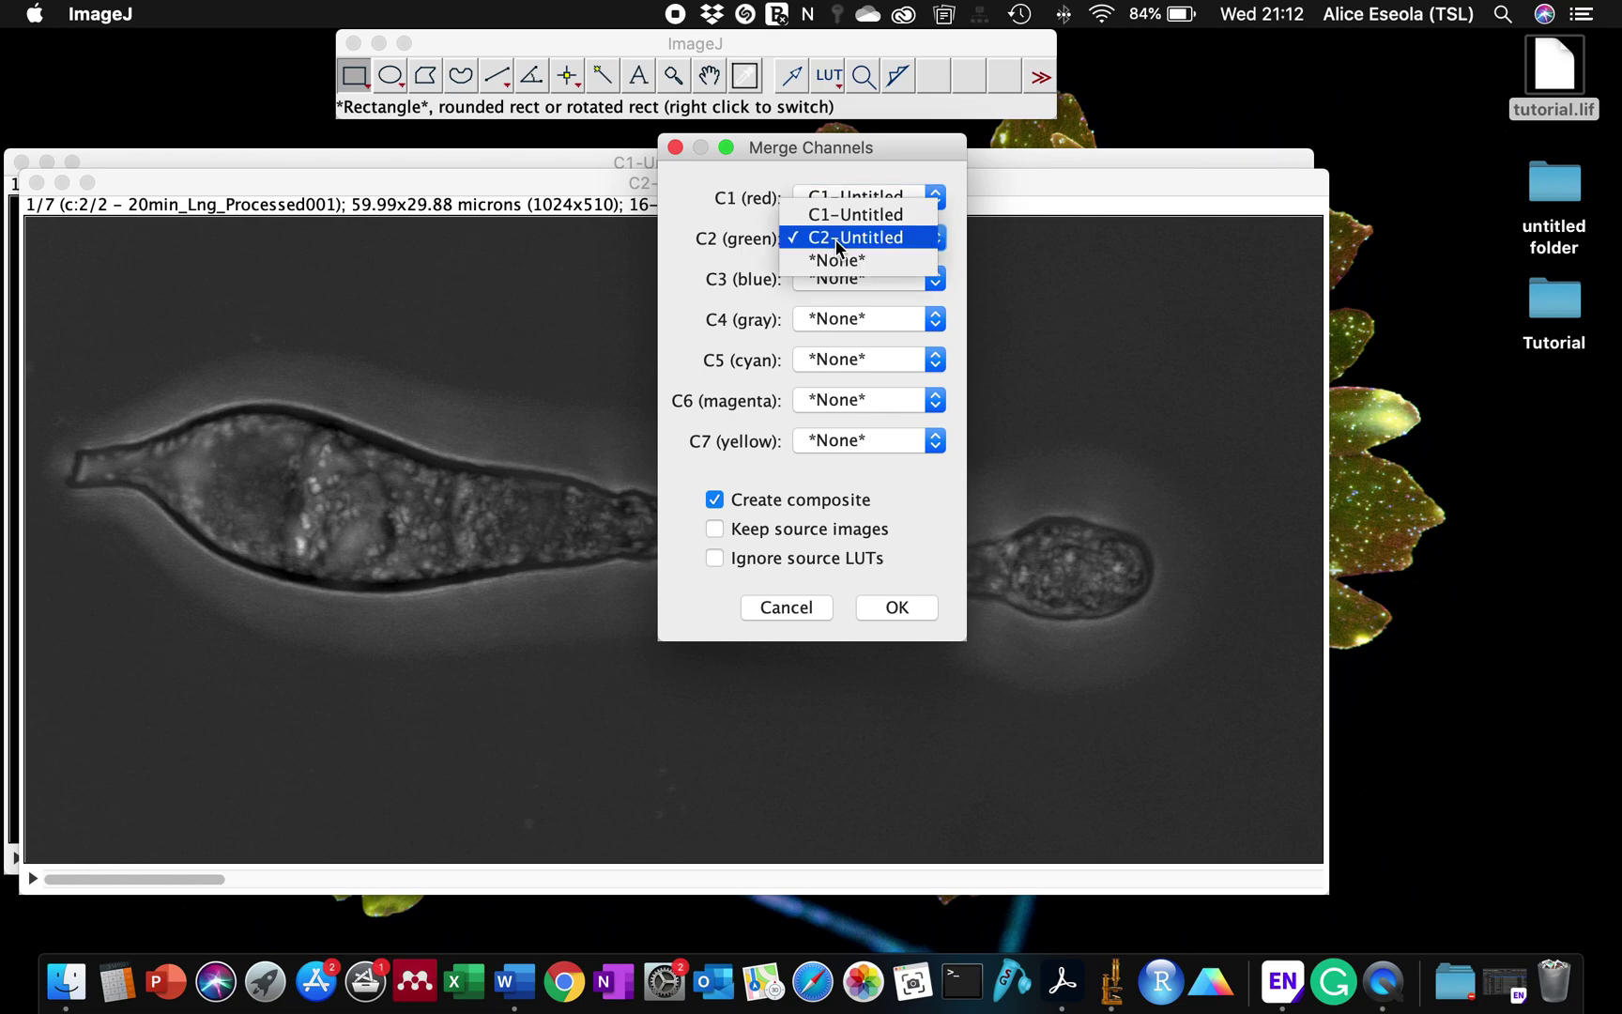
{"action": "left_click_drag", "start_coordinate": [770, 151], "coordinate": [961, 156]}
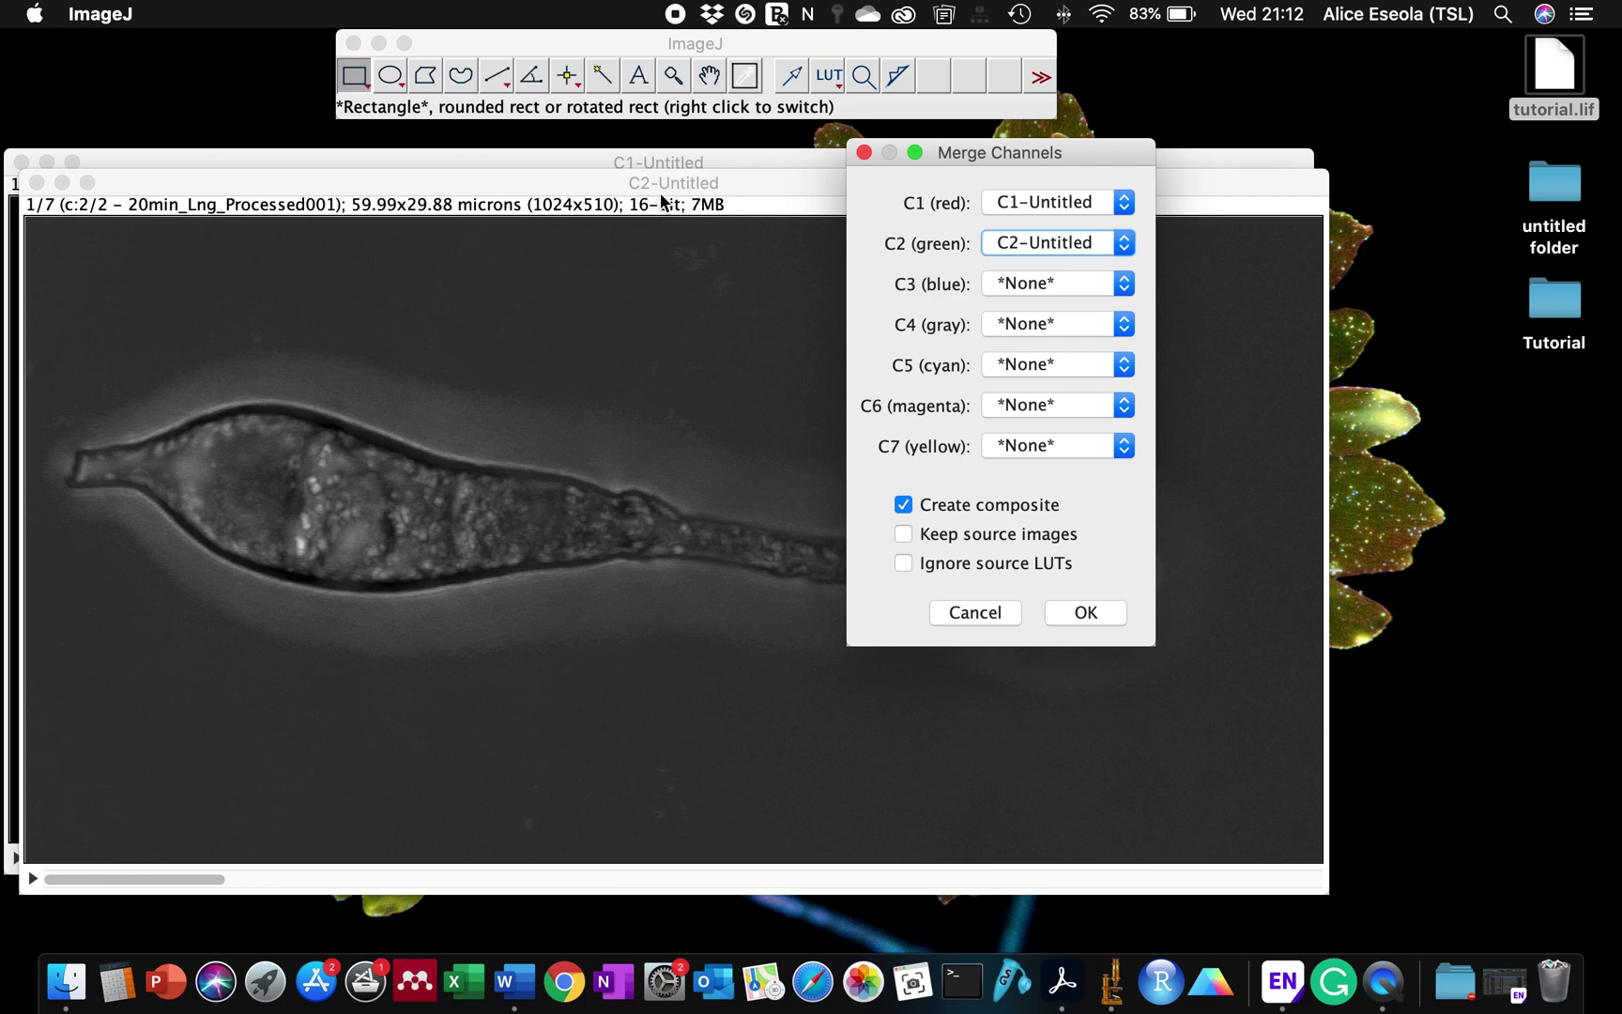
{"action": "left_click", "coordinate": [1042, 207]}
{"action": "left_click", "coordinate": [1023, 242]}
{"action": "left_click", "coordinate": [1027, 242]}
{"action": "left_click", "coordinate": [1024, 222]}
{"action": "left_click", "coordinate": [1019, 286]}
{"action": "left_click", "coordinate": [1021, 323]}
{"action": "left_click", "coordinate": [1019, 299]}
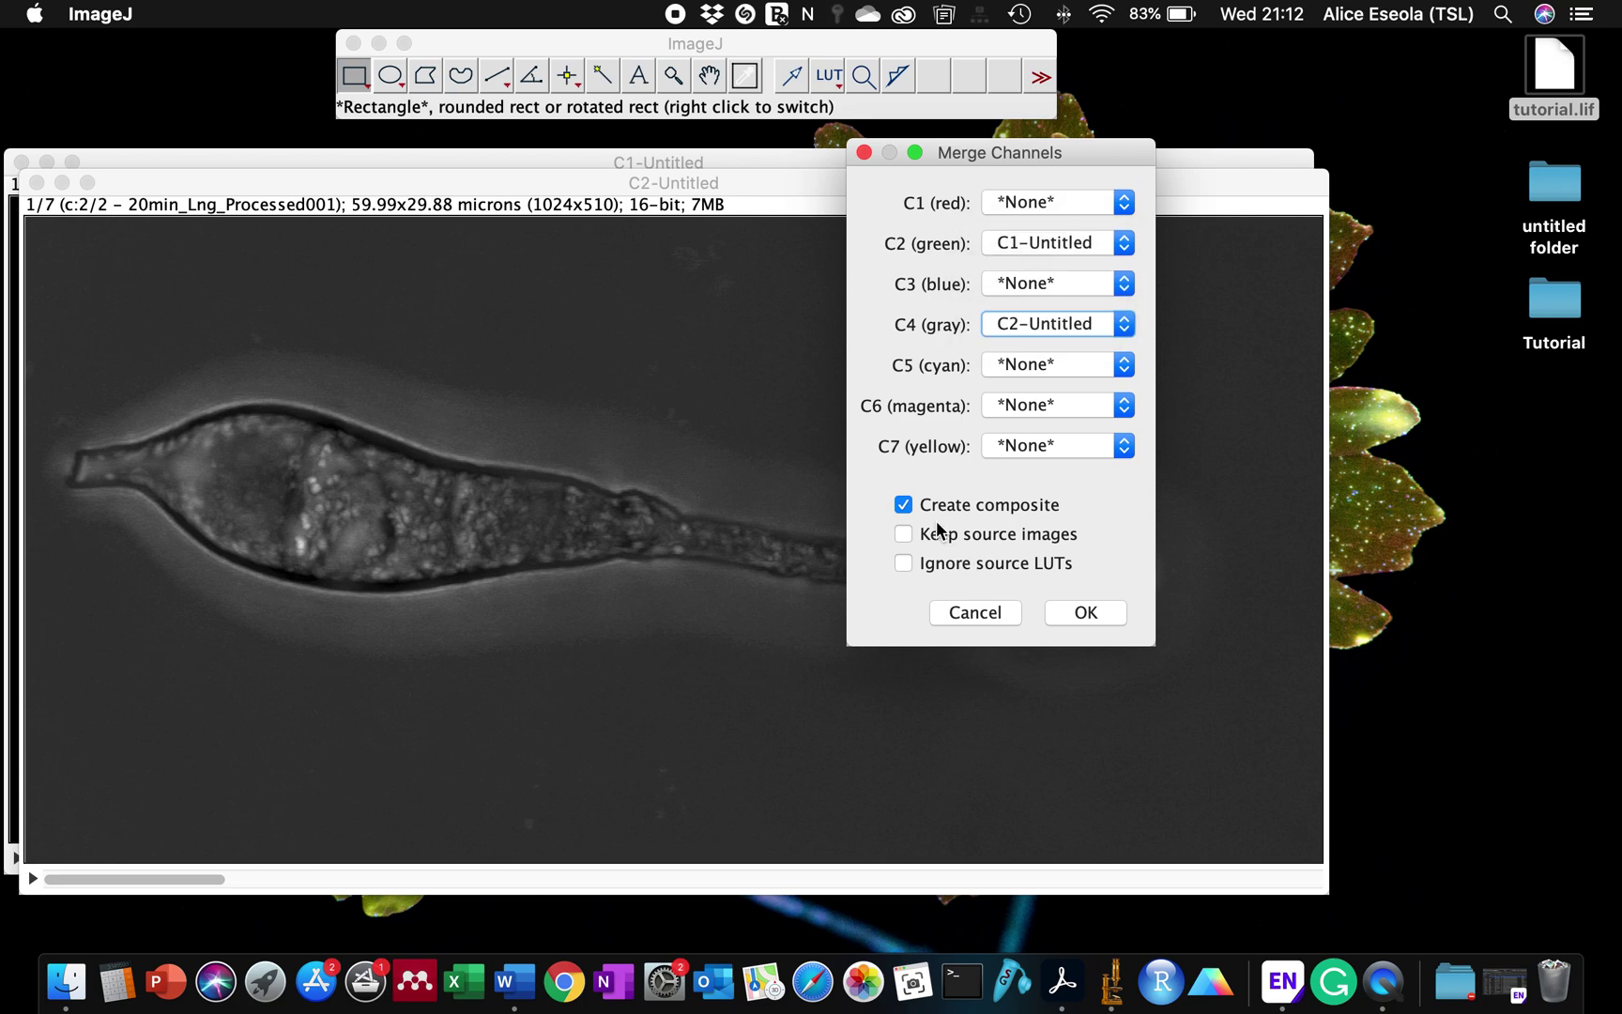
{"action": "left_click", "coordinate": [904, 507]}
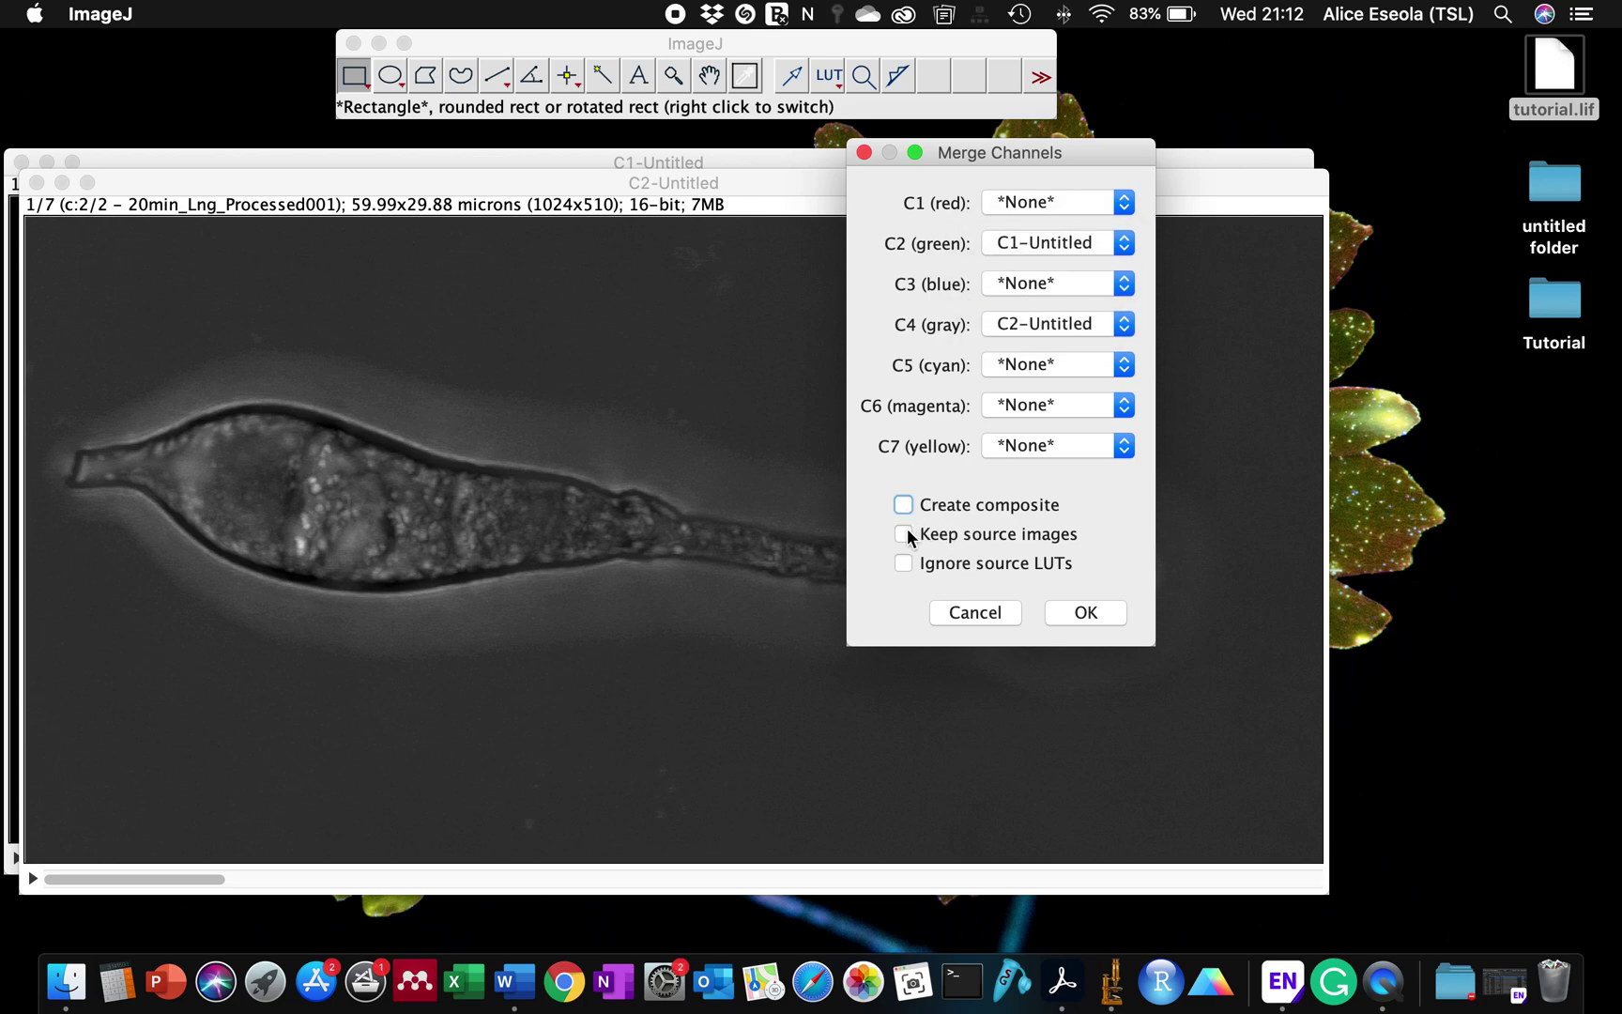
{"action": "left_click", "coordinate": [1086, 615]}
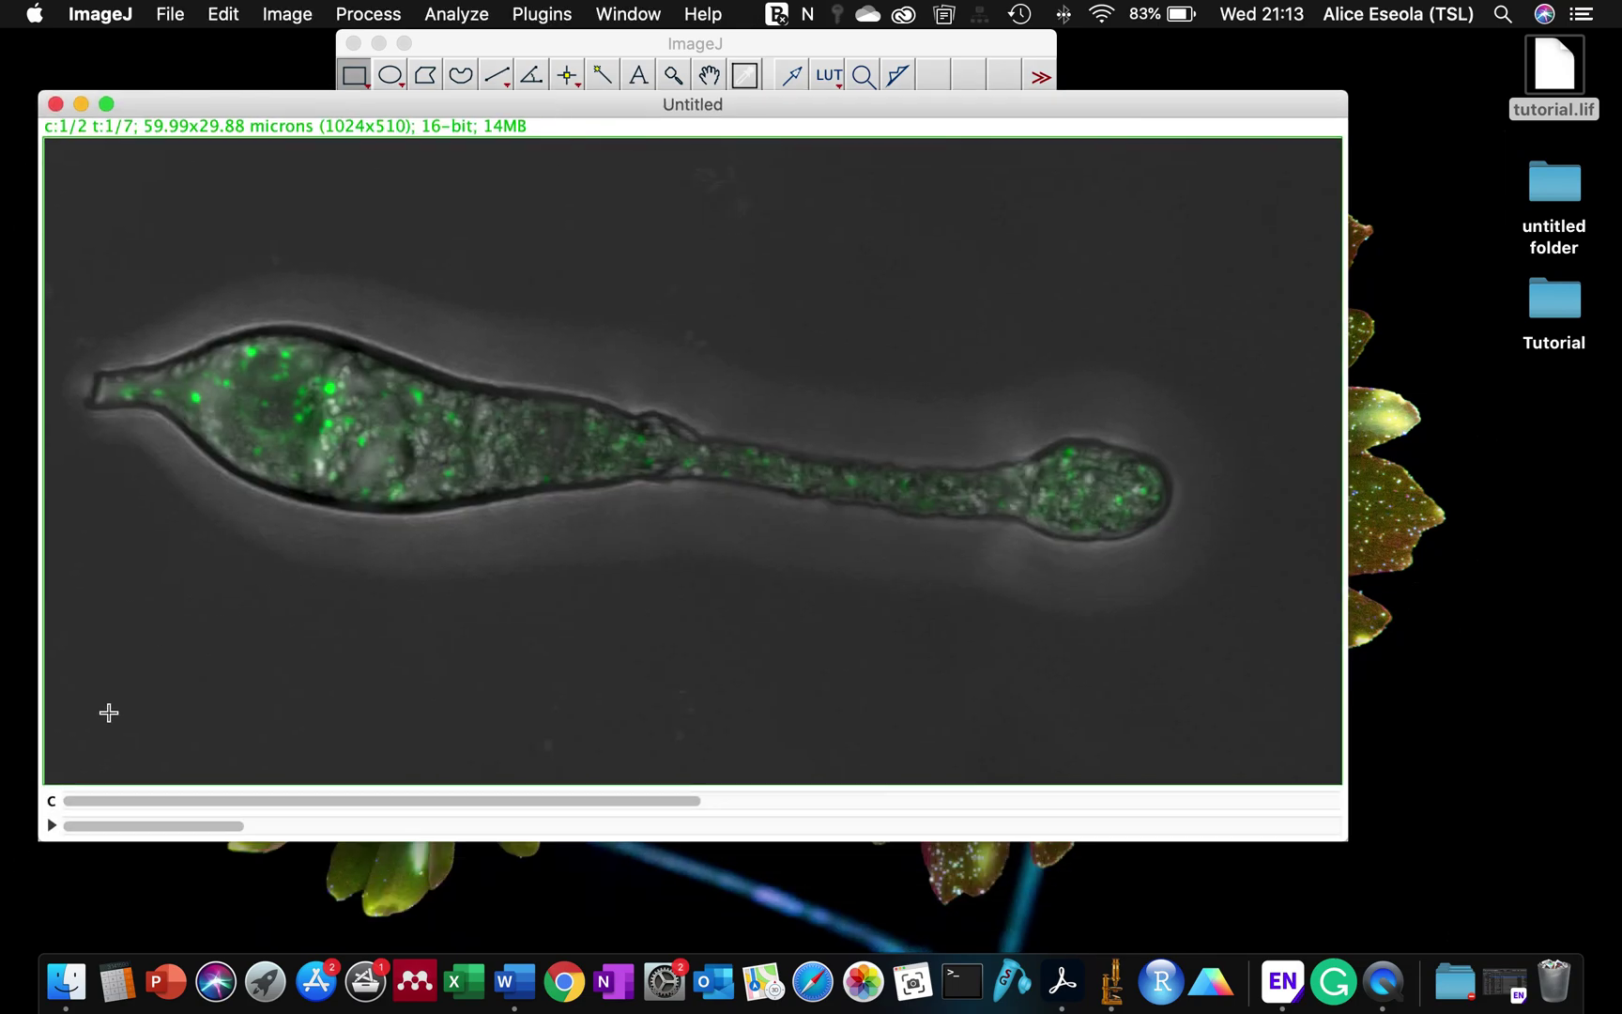
Play the merged series to frame 5 and reset its display range to 0–5853
{"action": "left_click", "coordinate": [52, 825]}
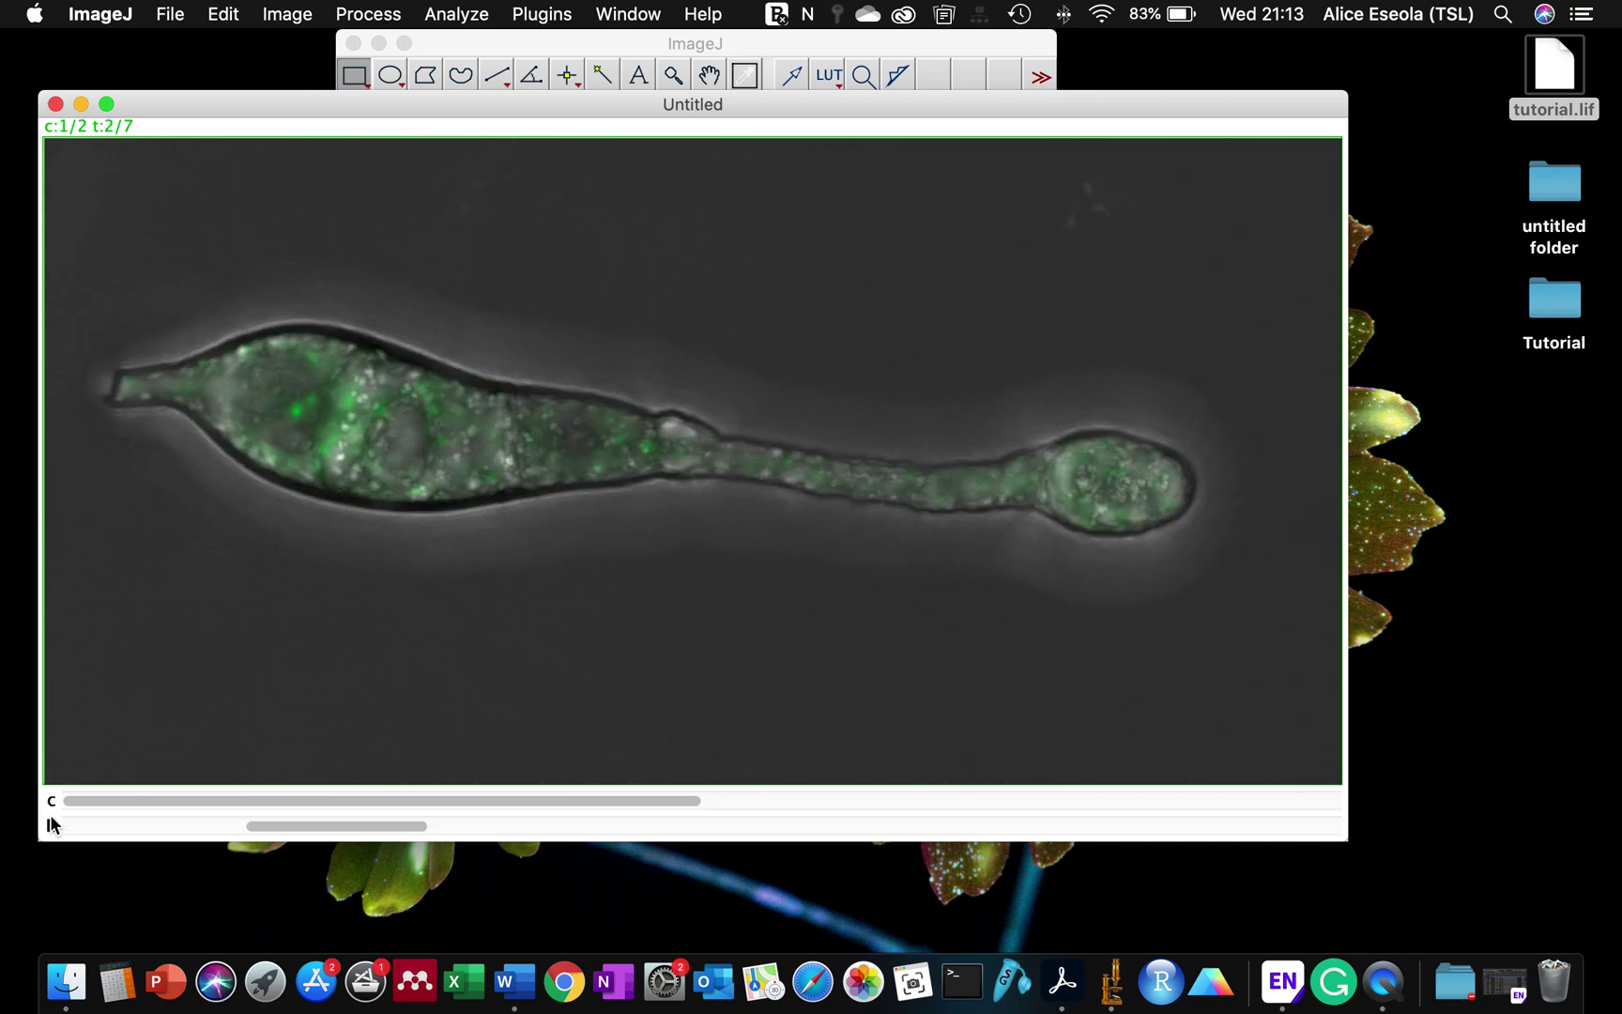
{"action": "left_click", "coordinate": [52, 825]}
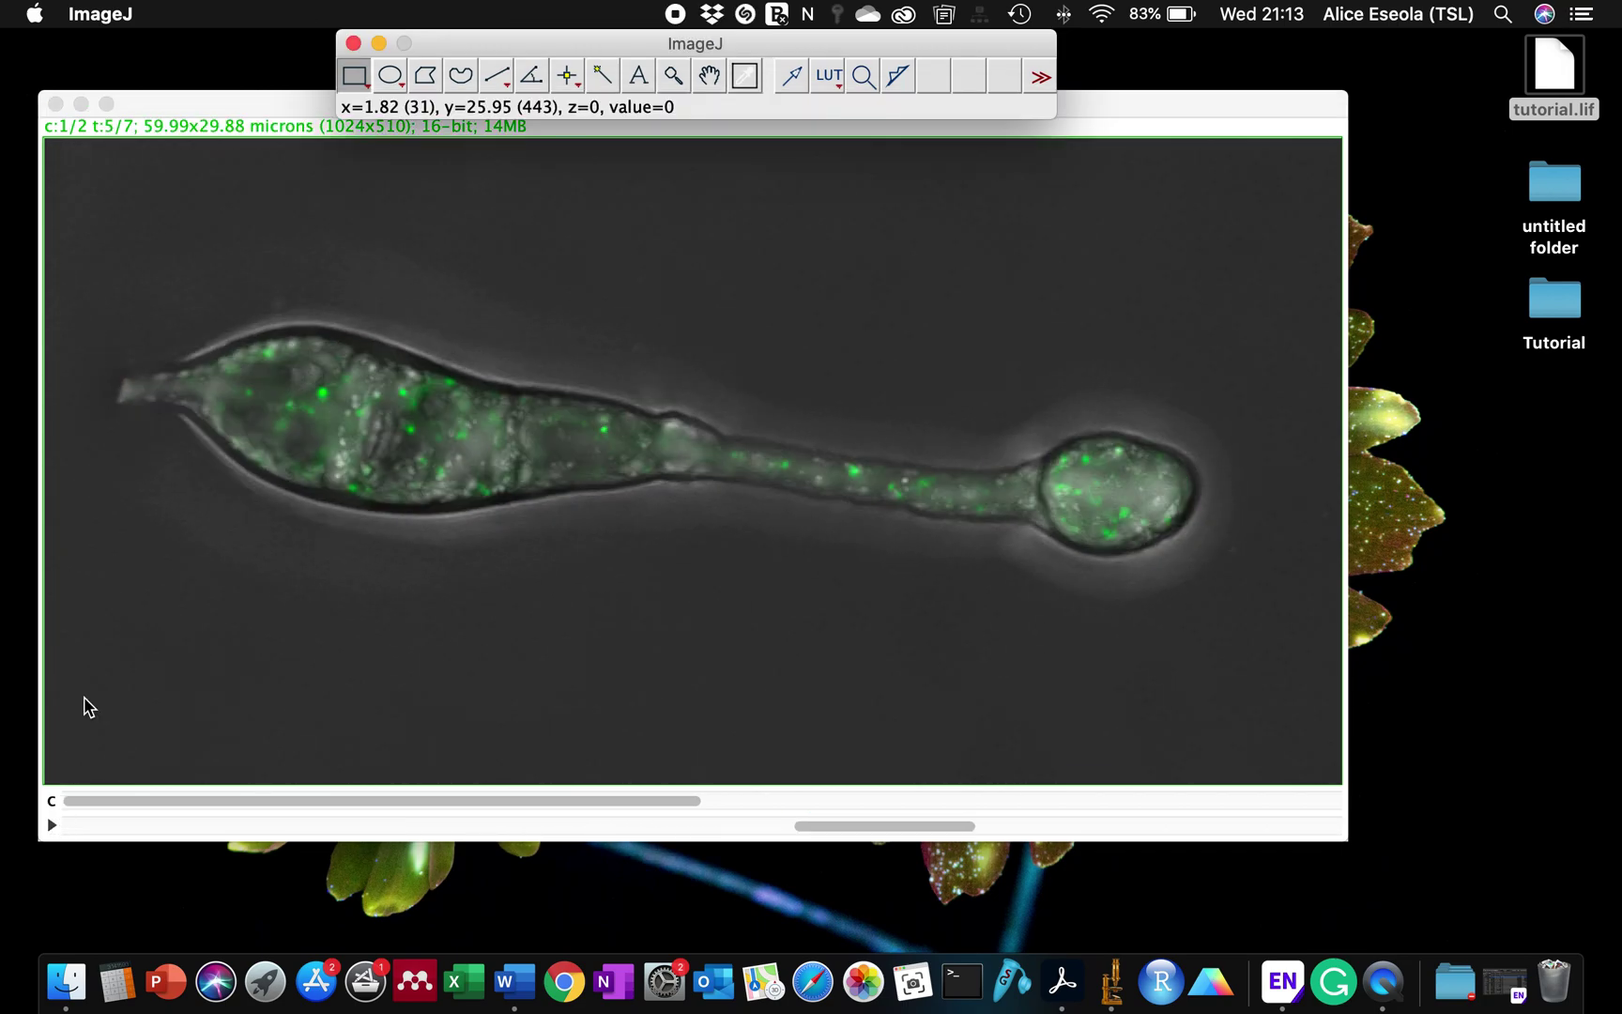
{"action": "key", "text": "super+shift+c"}
{"action": "left_click", "coordinate": [1332, 883]}
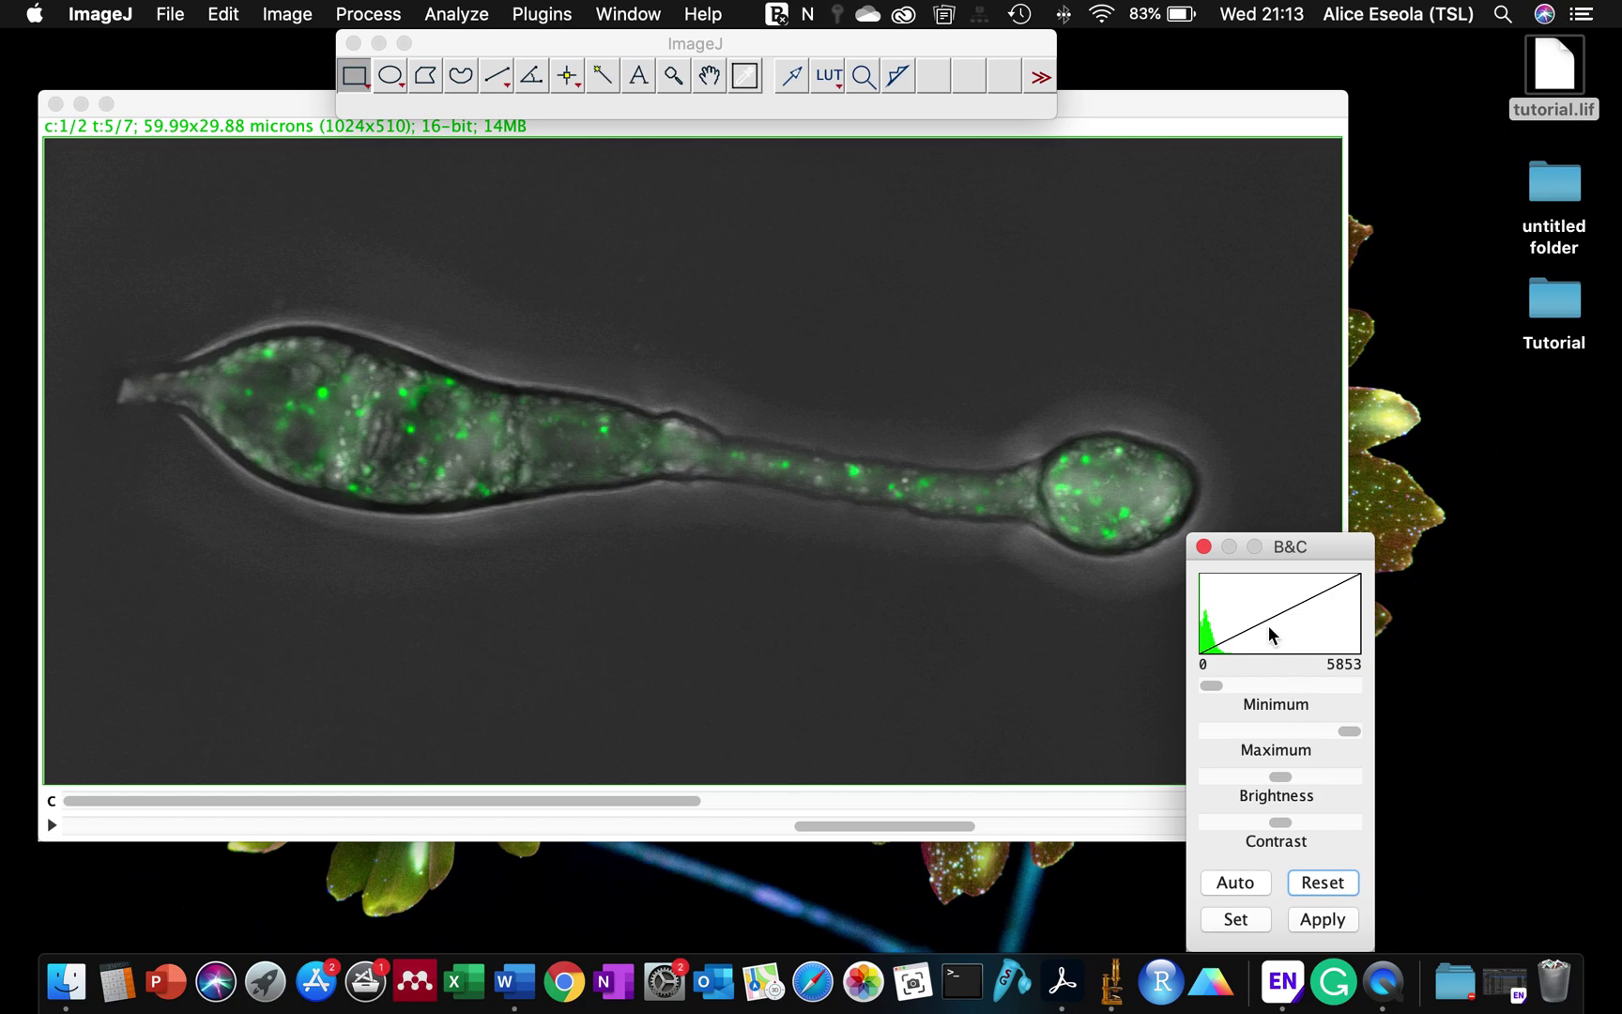
{"action": "left_click", "coordinate": [1203, 546]}
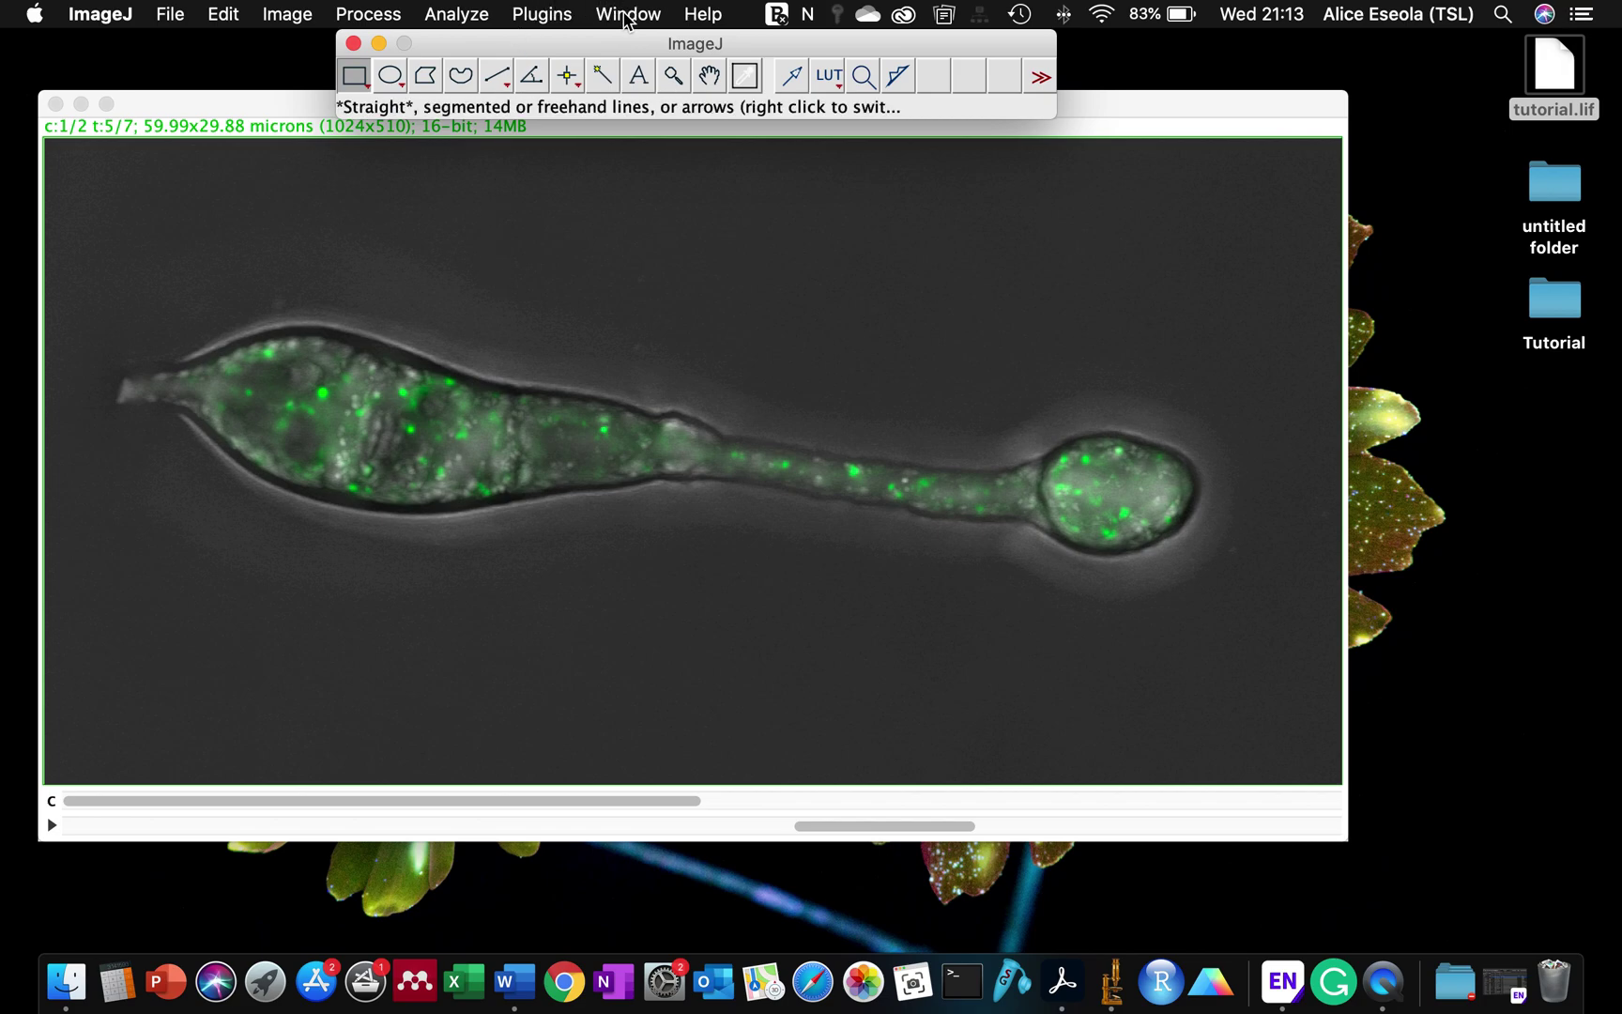
Open the Scale Bar tool and set the bar width to 10 µm
{"action": "left_click", "coordinate": [542, 14]}
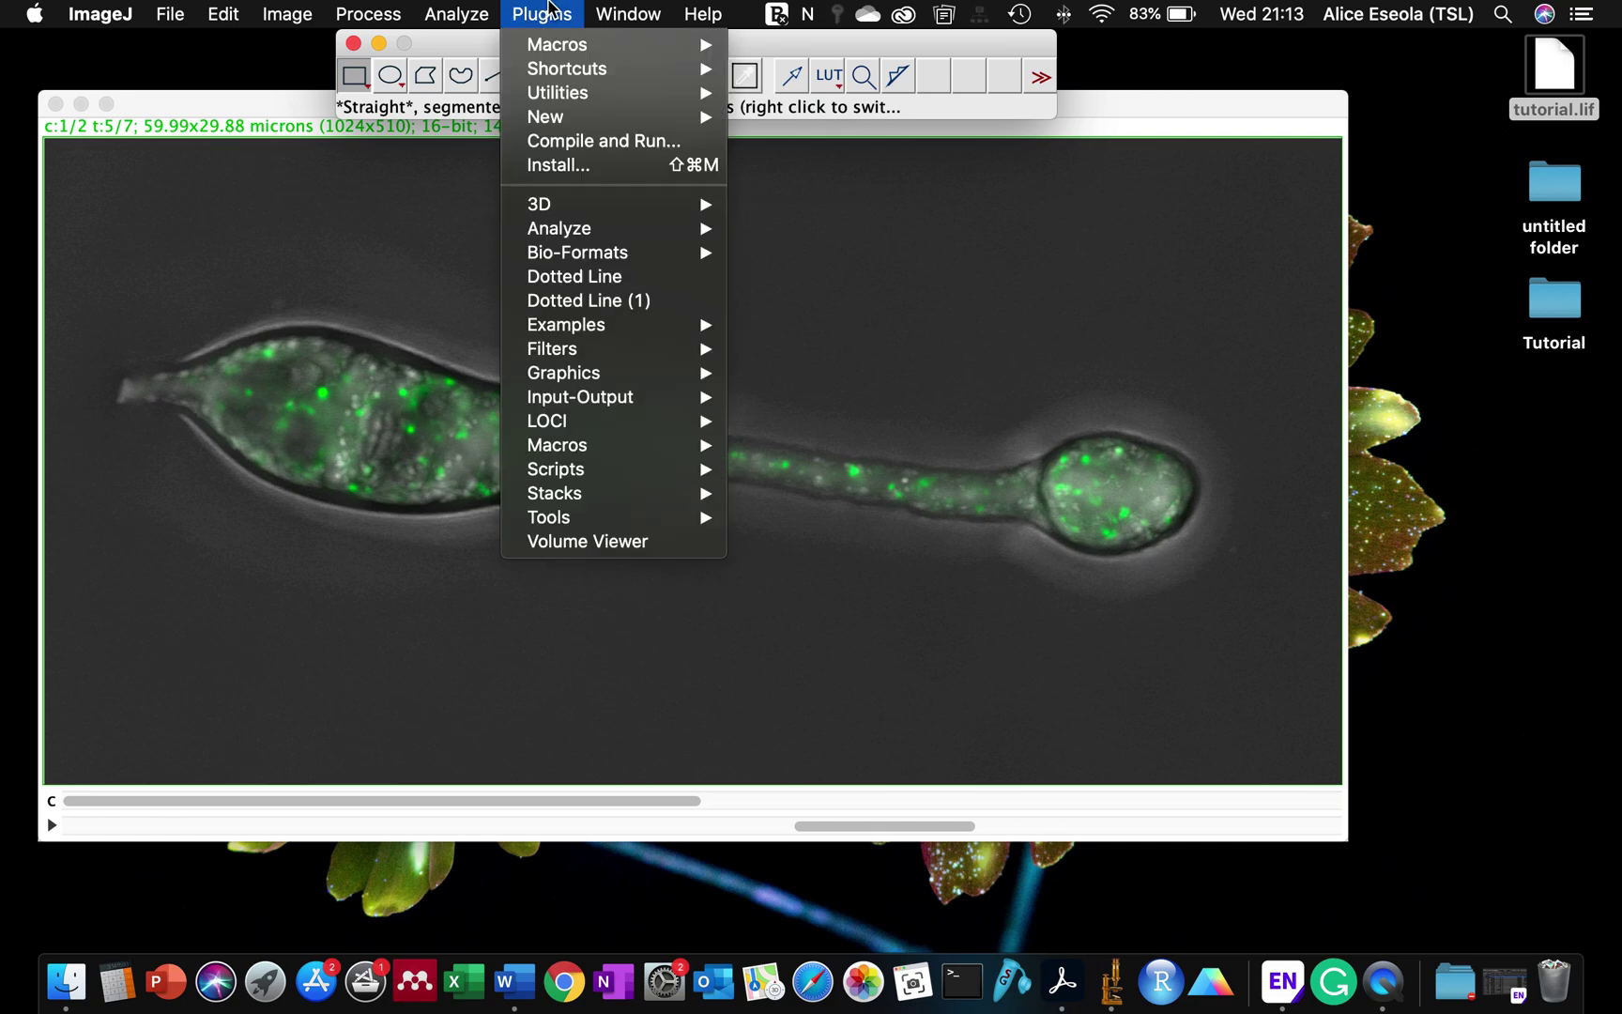
{"action": "mouse_move", "coordinate": [456, 14]}
{"action": "mouse_move", "coordinate": [508, 373]}
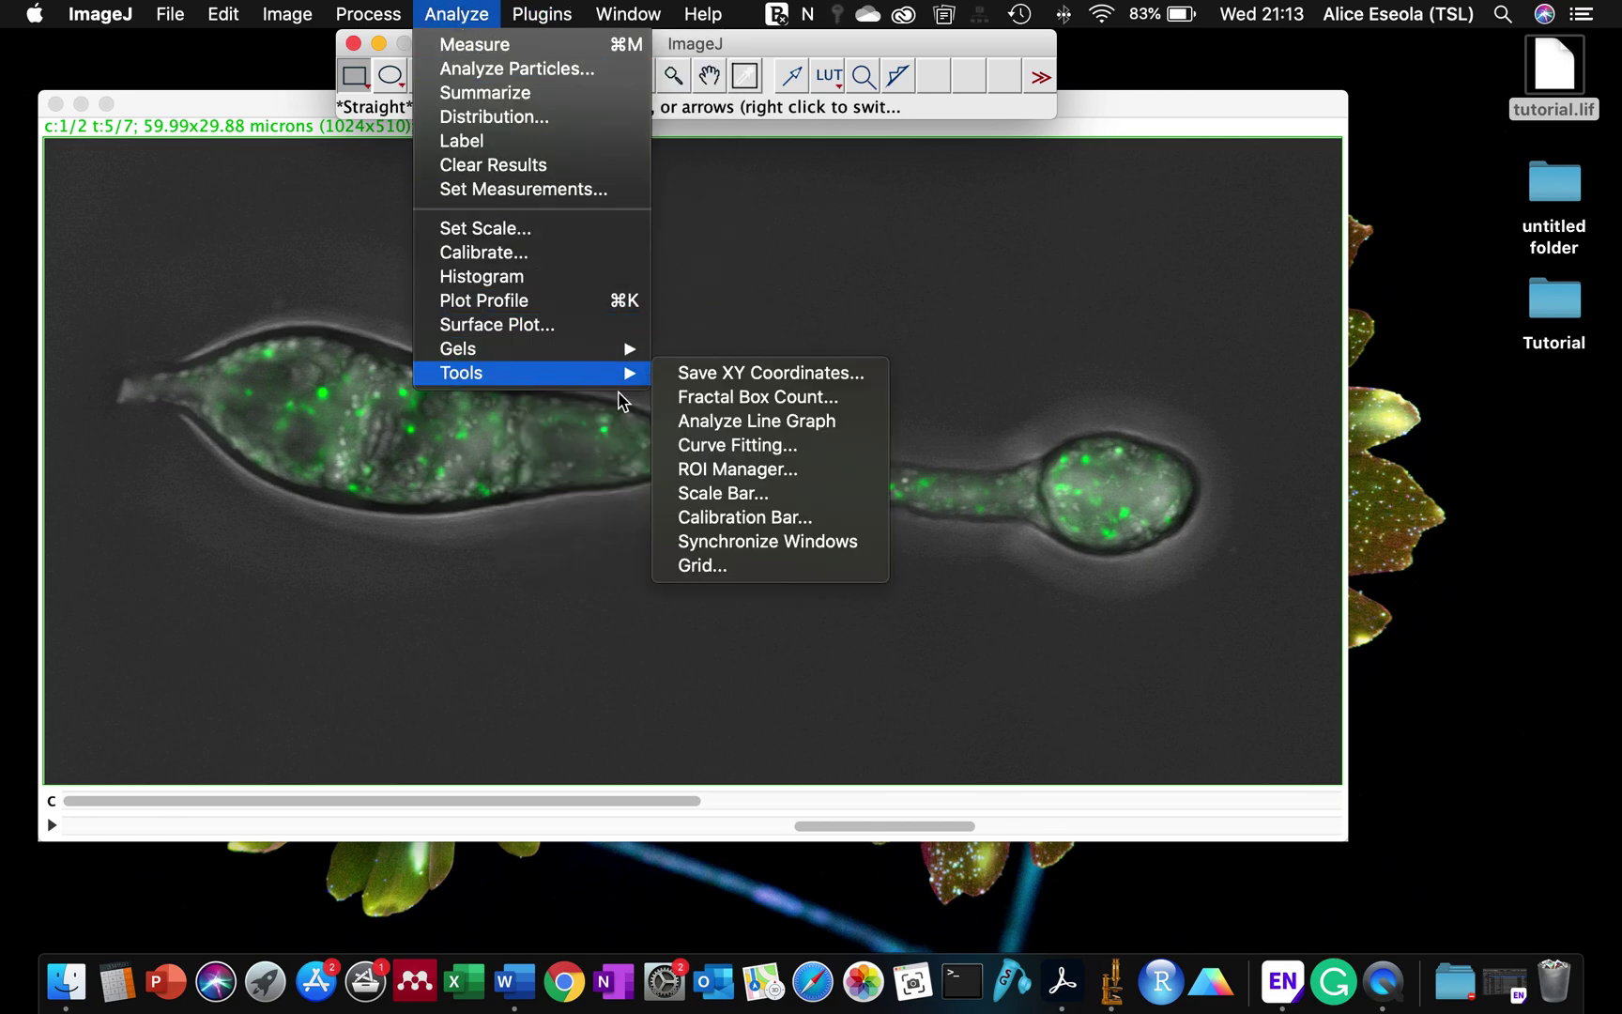
{"action": "left_click", "coordinate": [732, 494]}
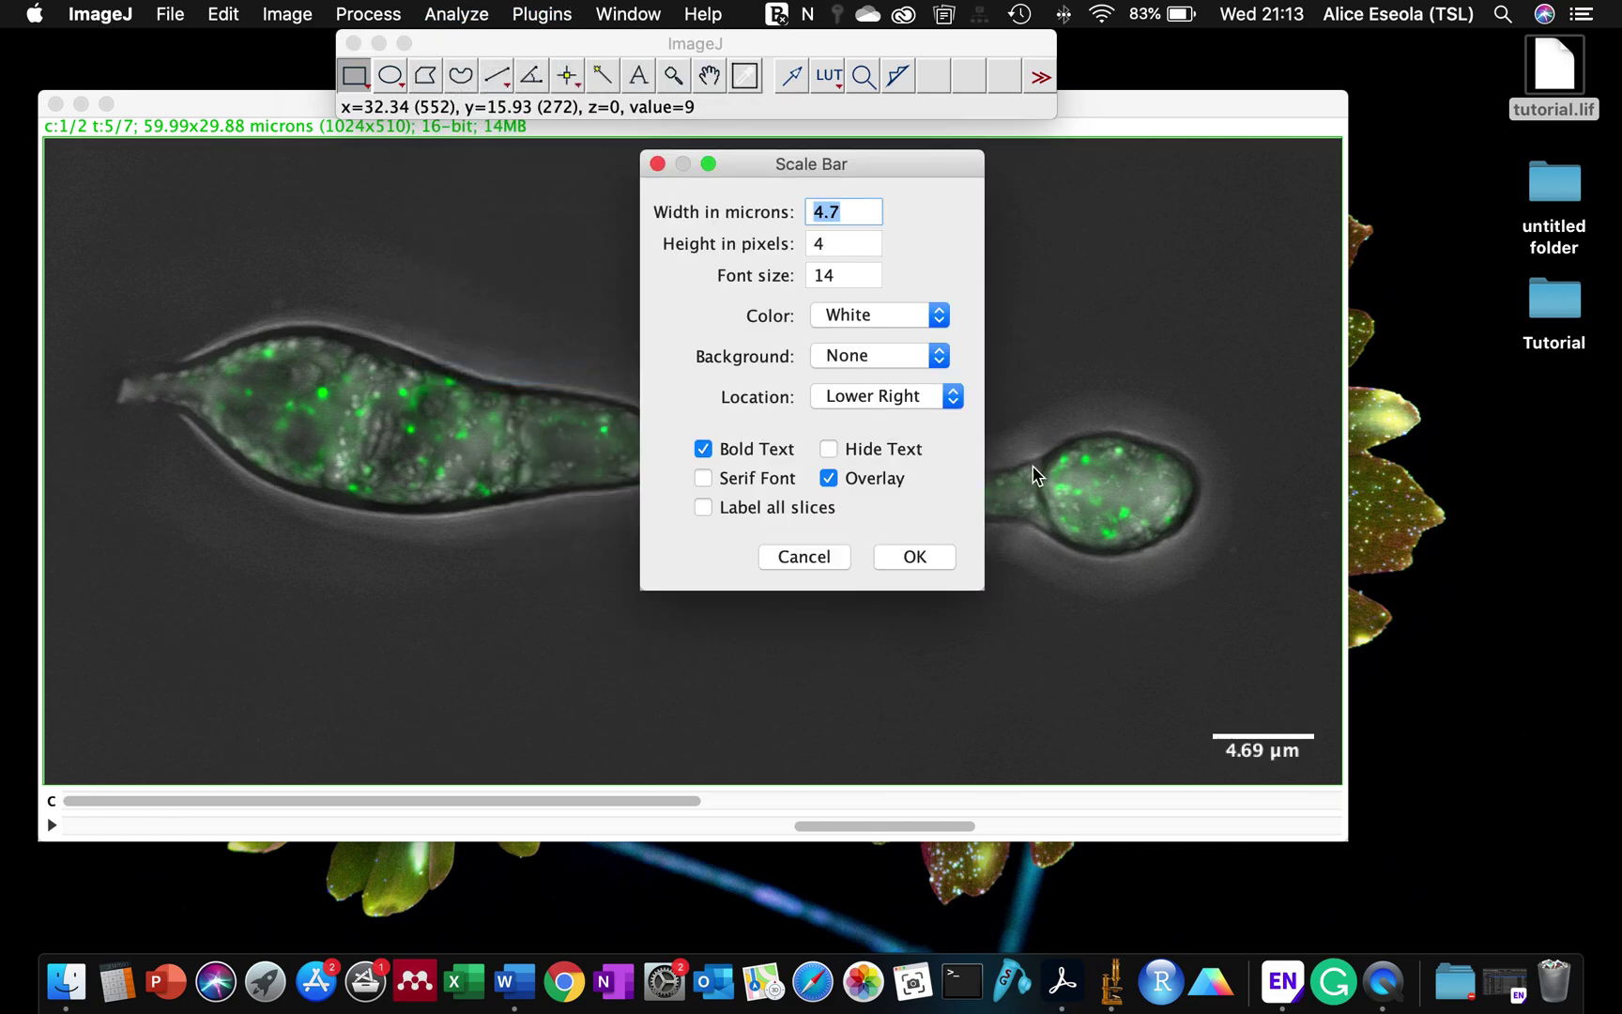
{"action": "type", "text": "10"}
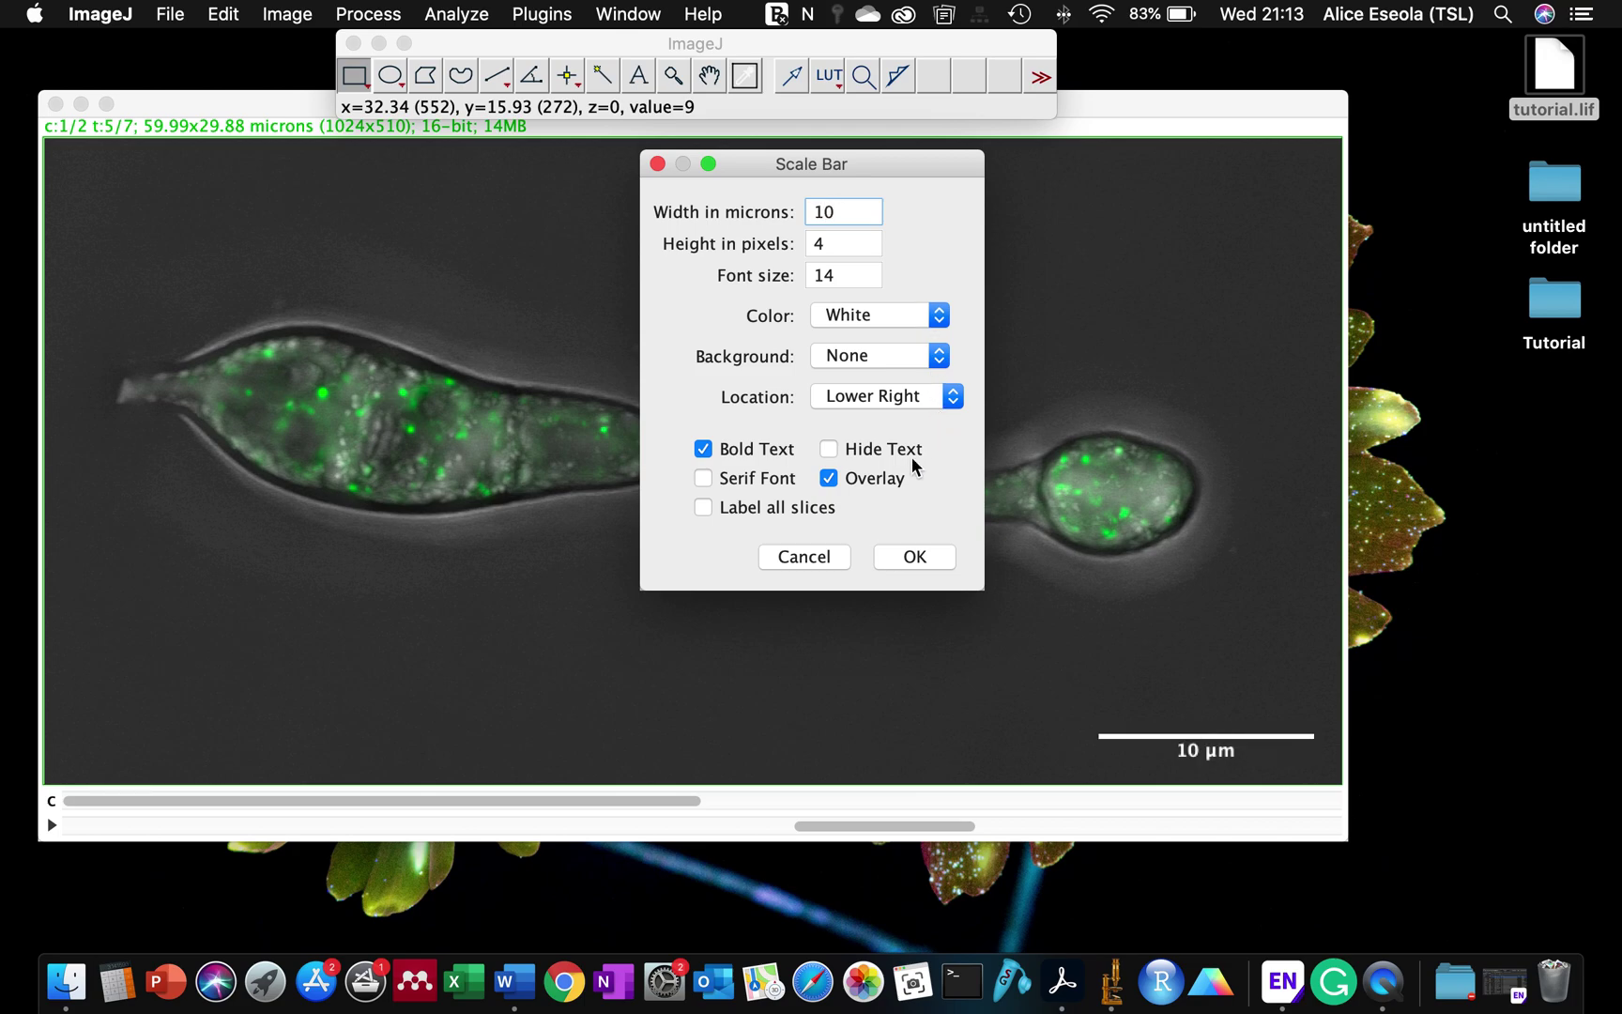
Set font size 20 and thickness 20 px, hide the label, and apply the bar
{"action": "left_click", "coordinate": [829, 449]}
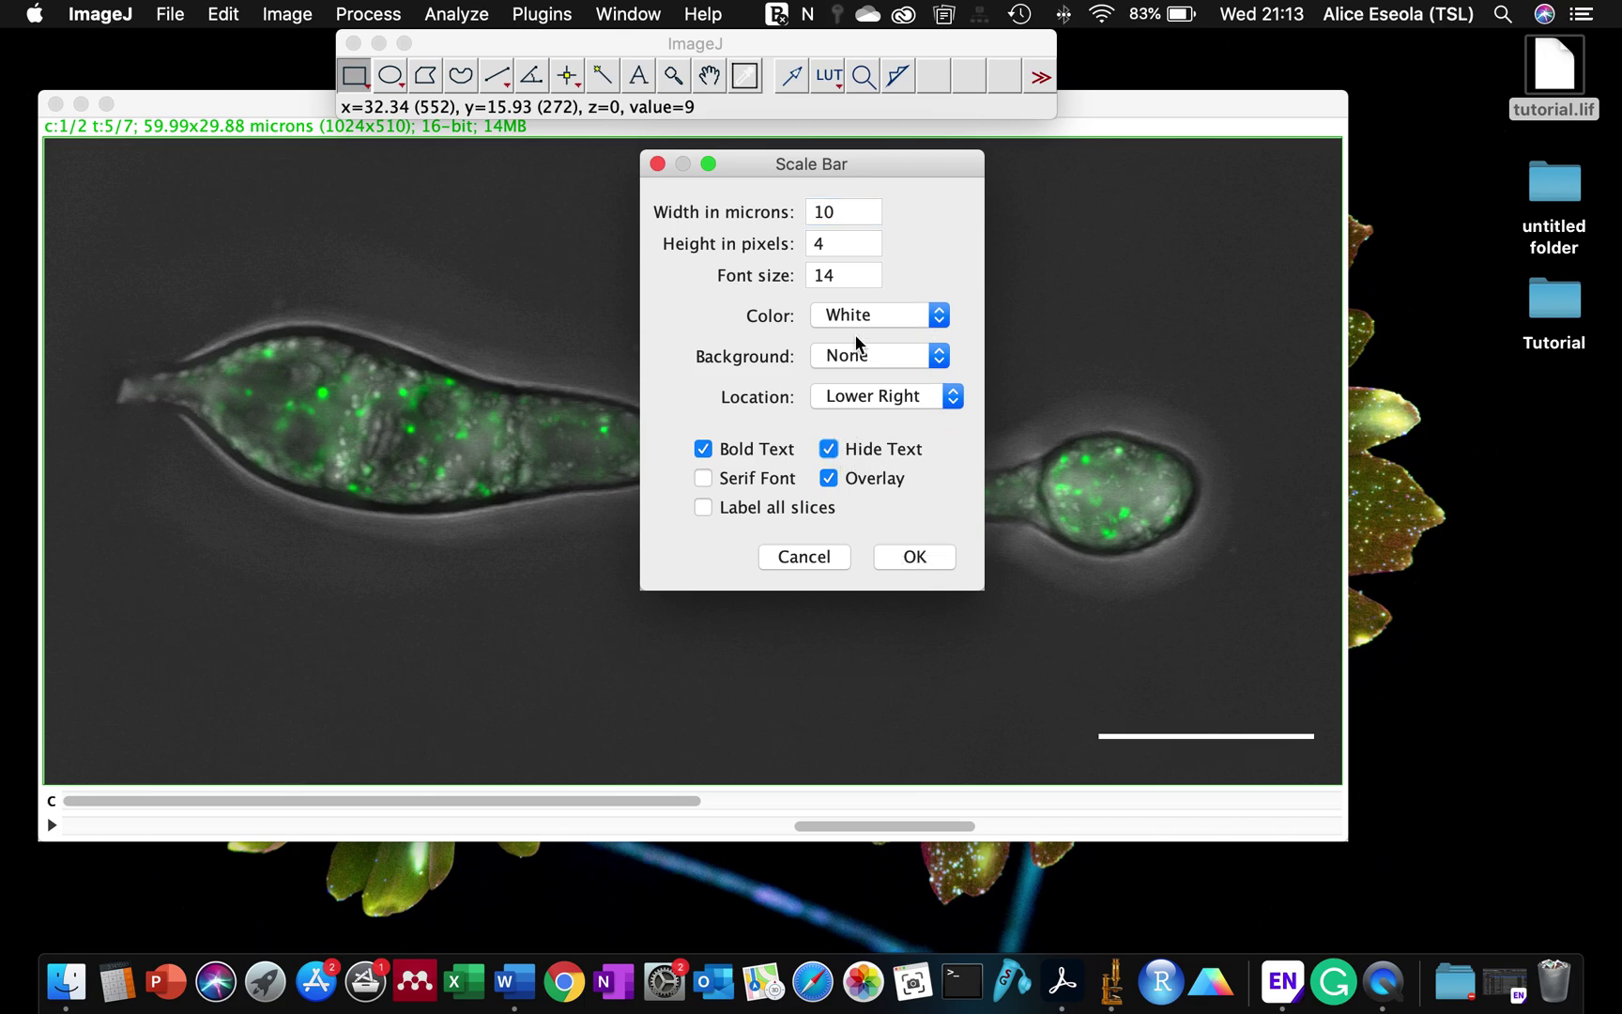
{"action": "left_click", "coordinate": [831, 272]}
{"action": "type", "text": "20"}
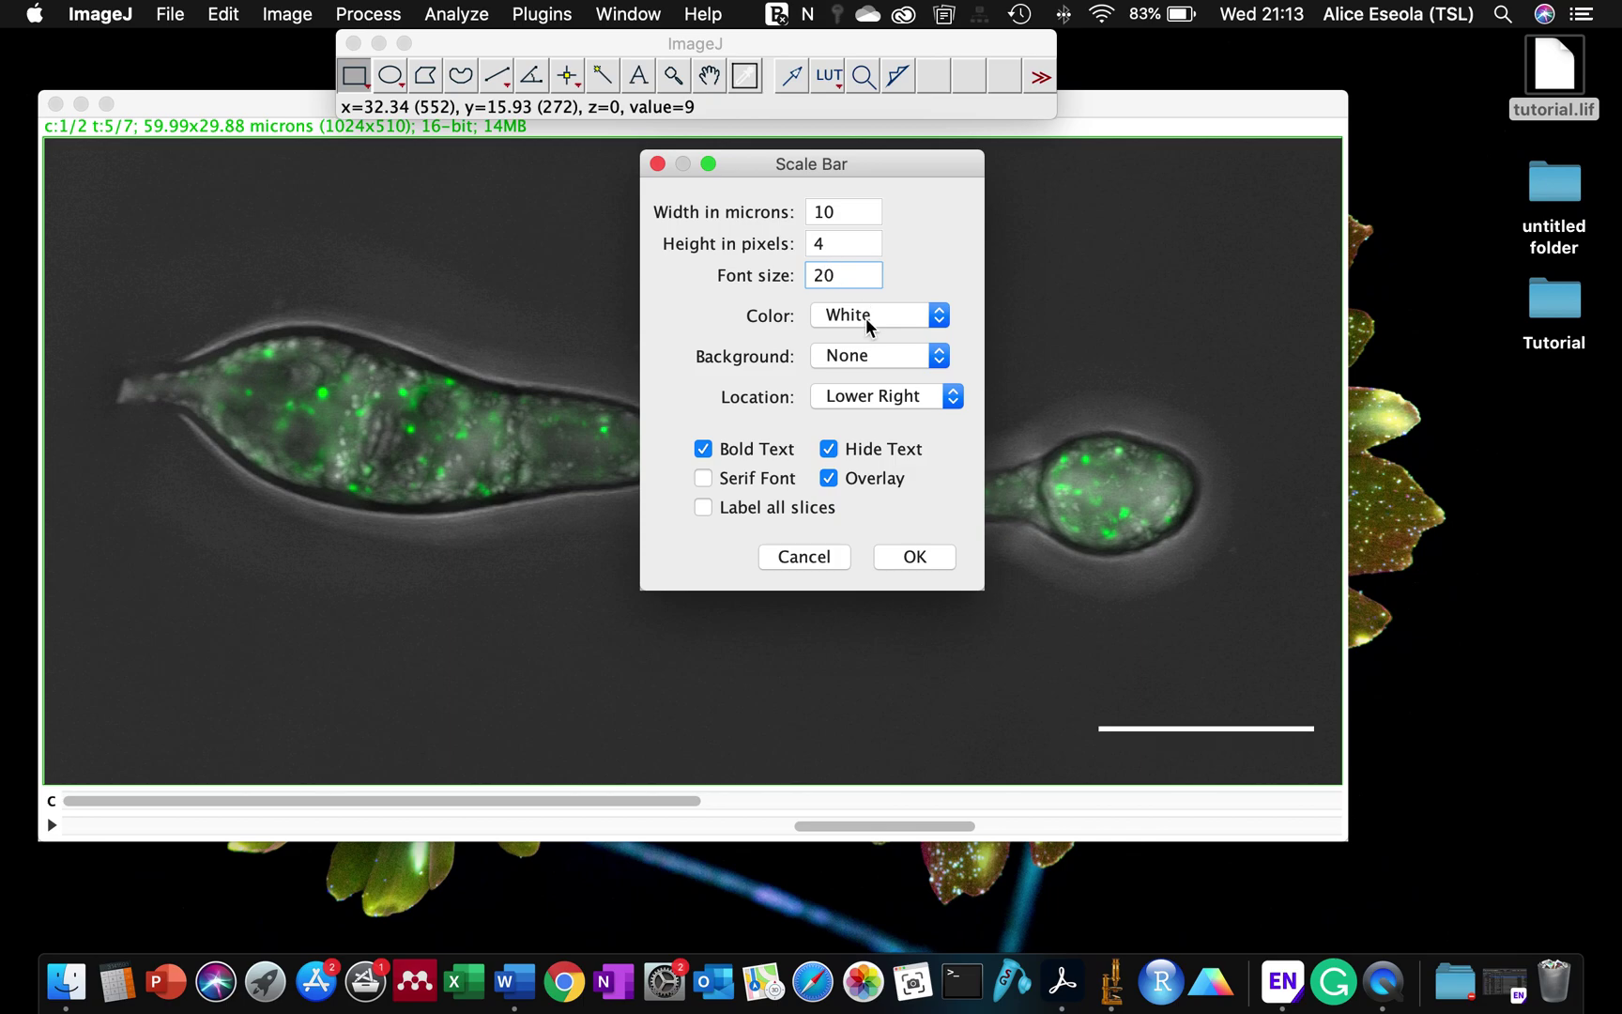
{"action": "left_click", "coordinate": [837, 249]}
{"action": "type", "text": "20"}
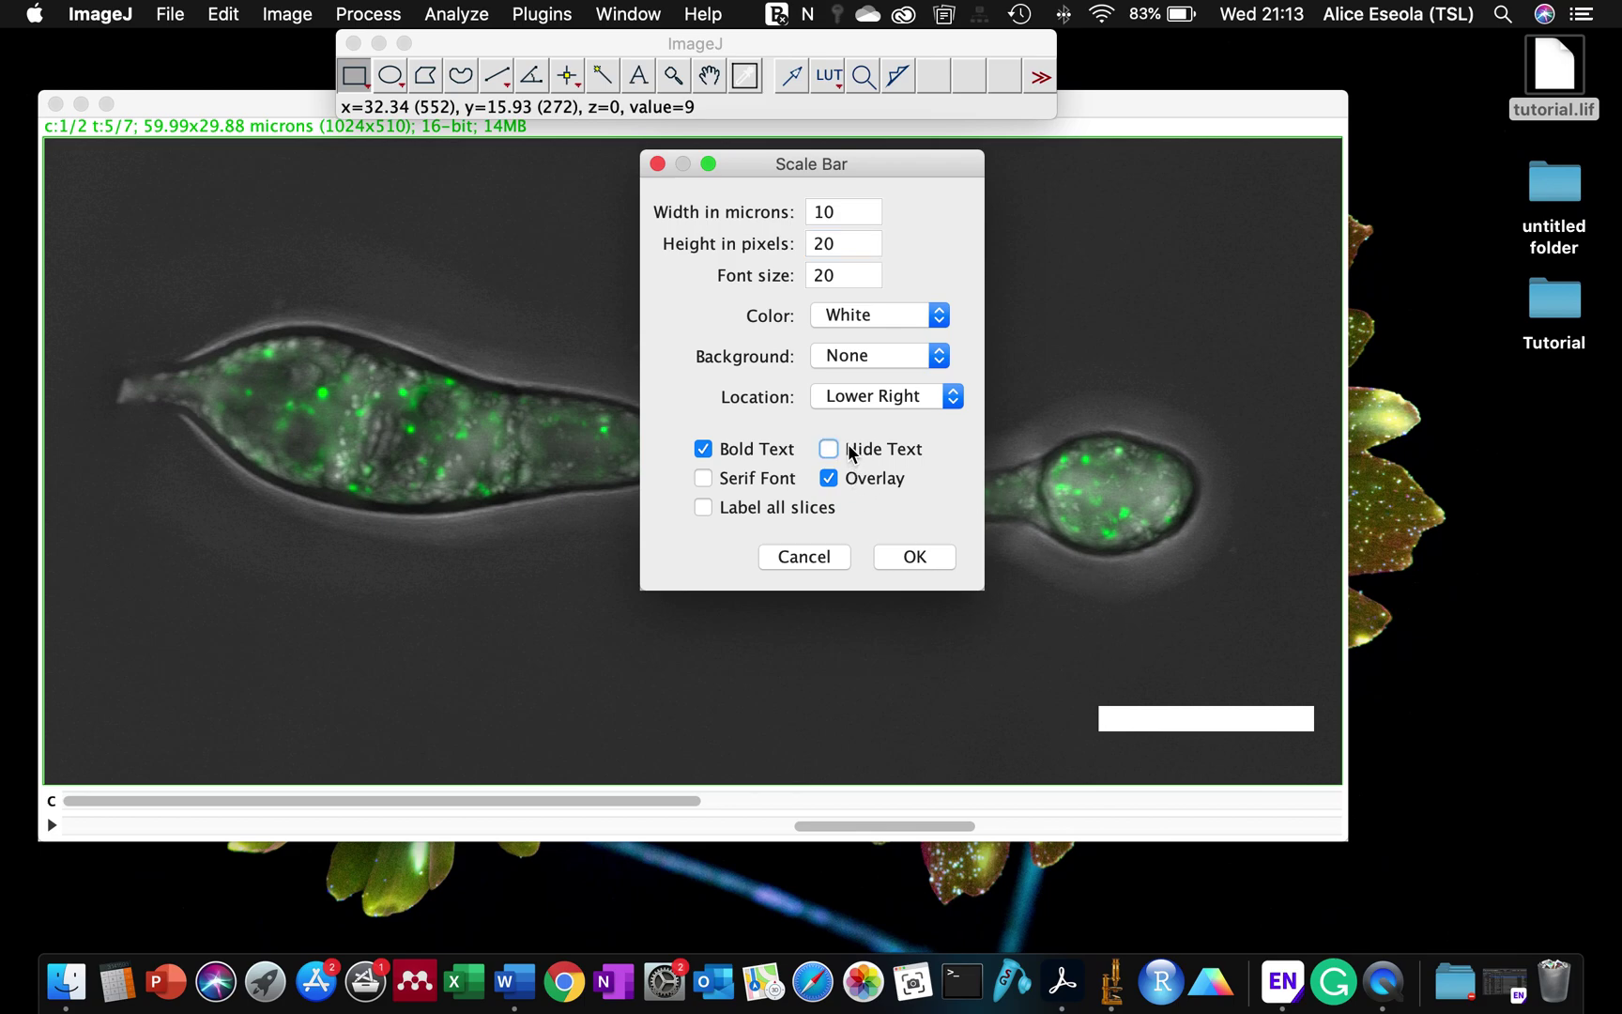
{"action": "left_click", "coordinate": [848, 446]}
{"action": "left_click", "coordinate": [861, 455]}
{"action": "left_click", "coordinate": [946, 563]}
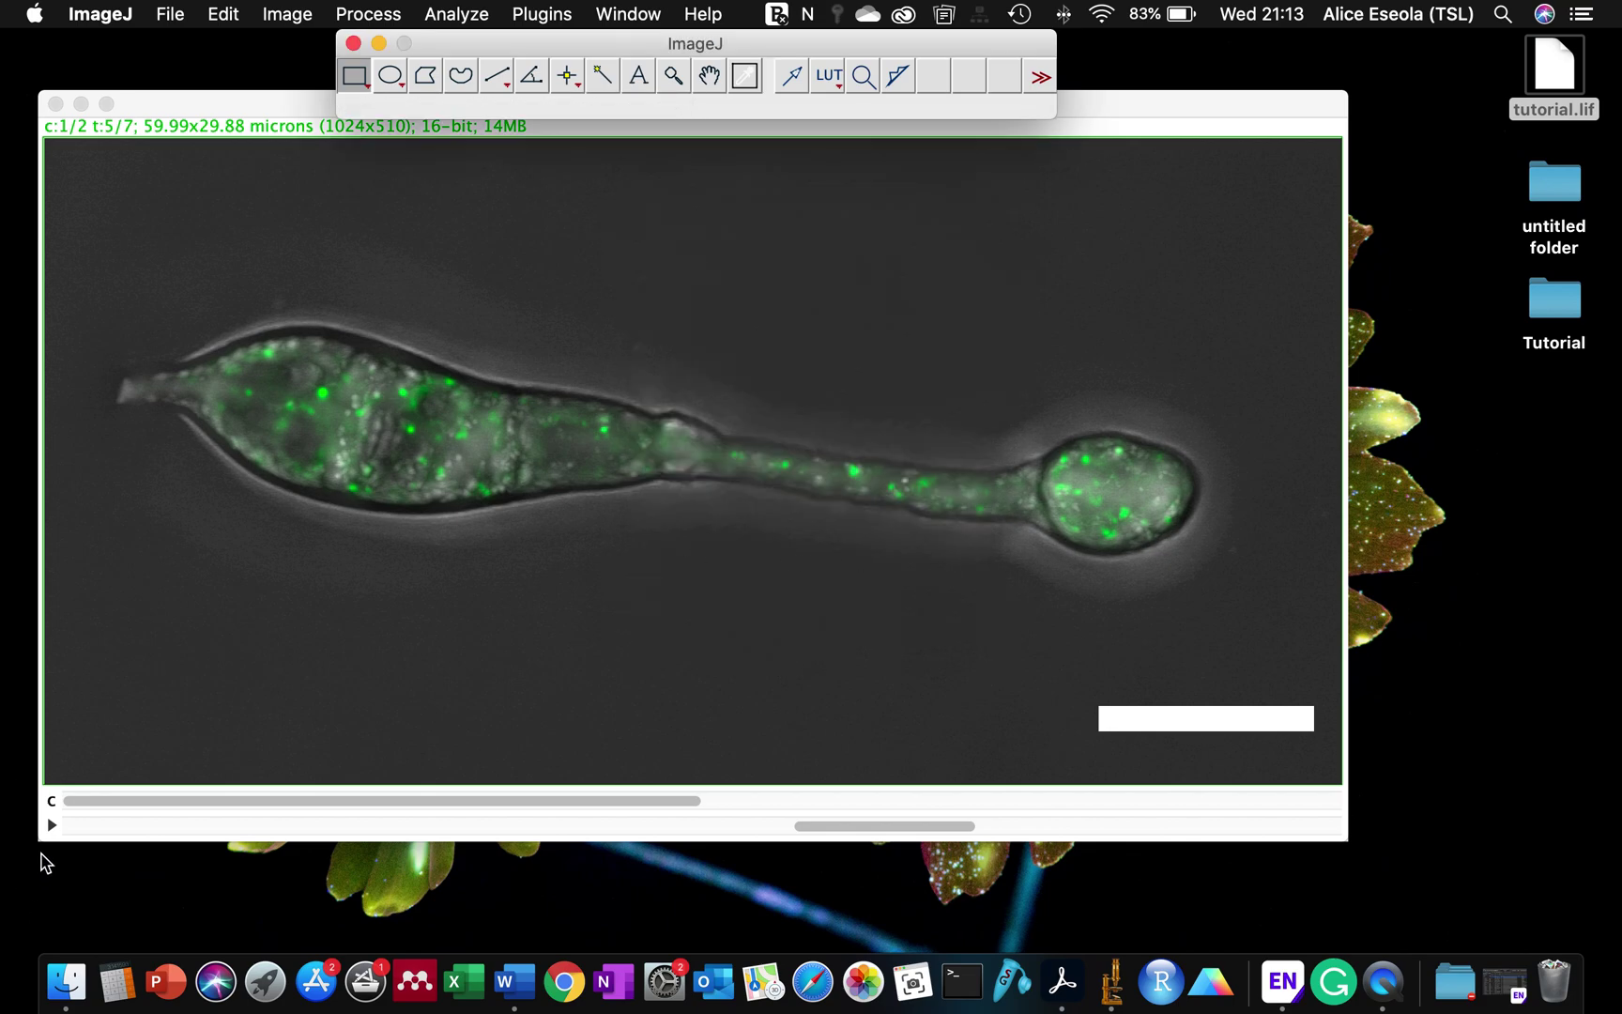
Play the merged movie and stop it at the last frame
{"action": "left_click", "coordinate": [51, 826]}
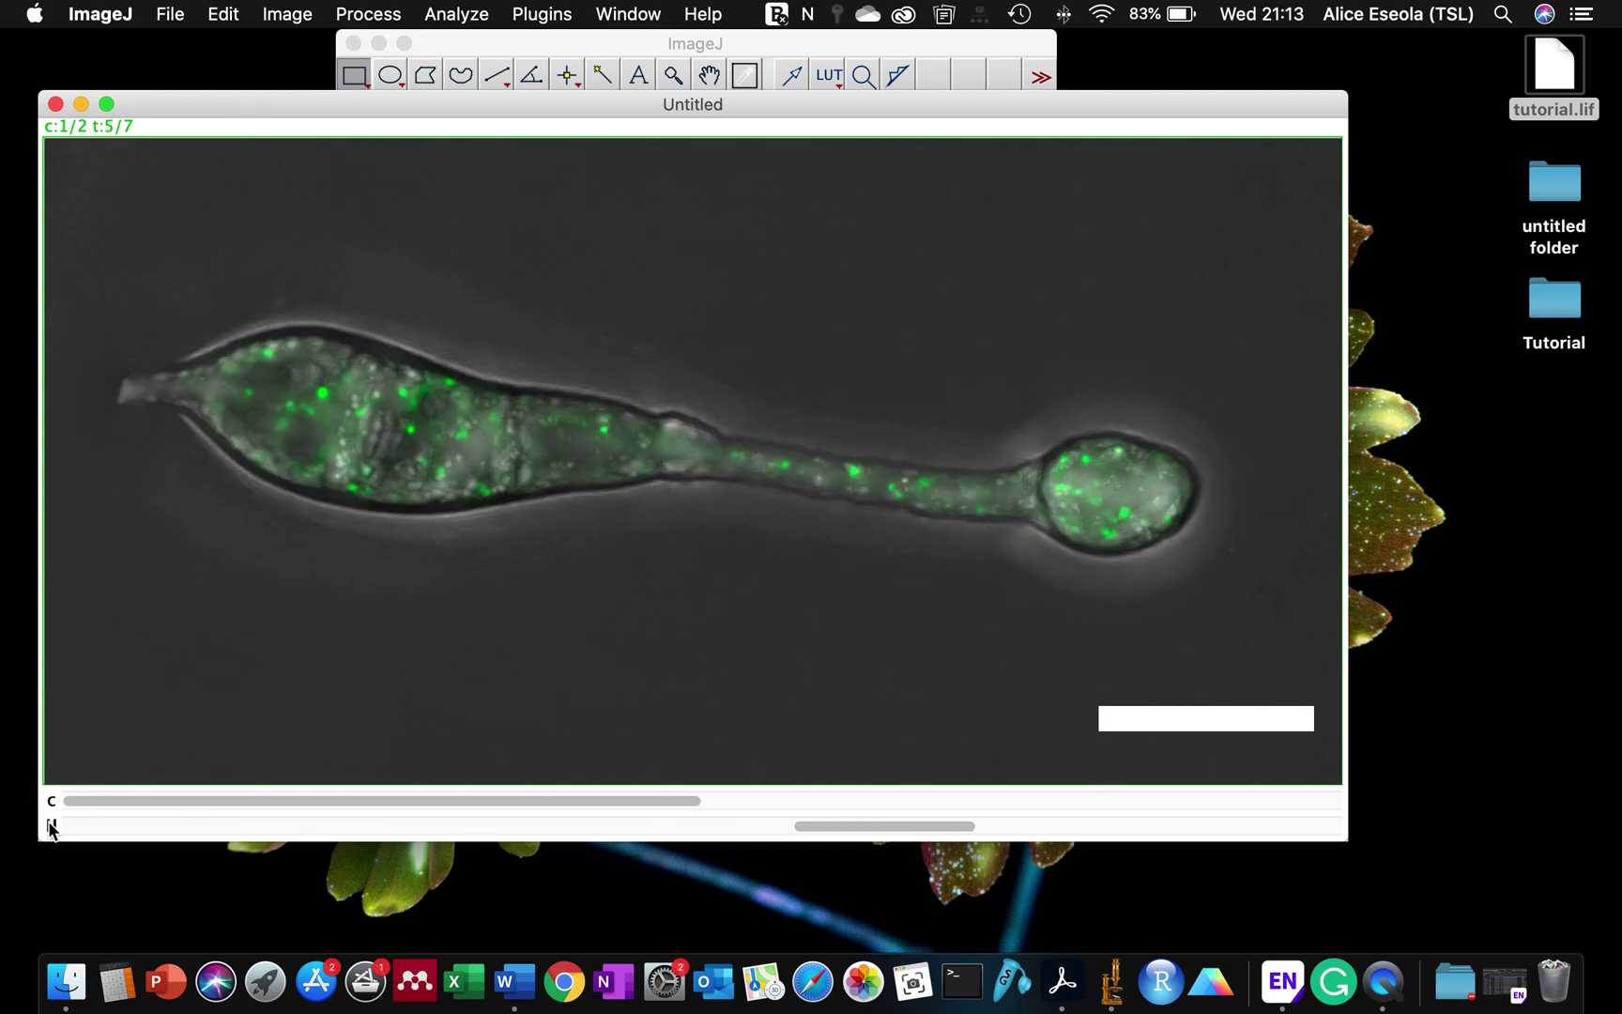
{"action": "left_click", "coordinate": [50, 825]}
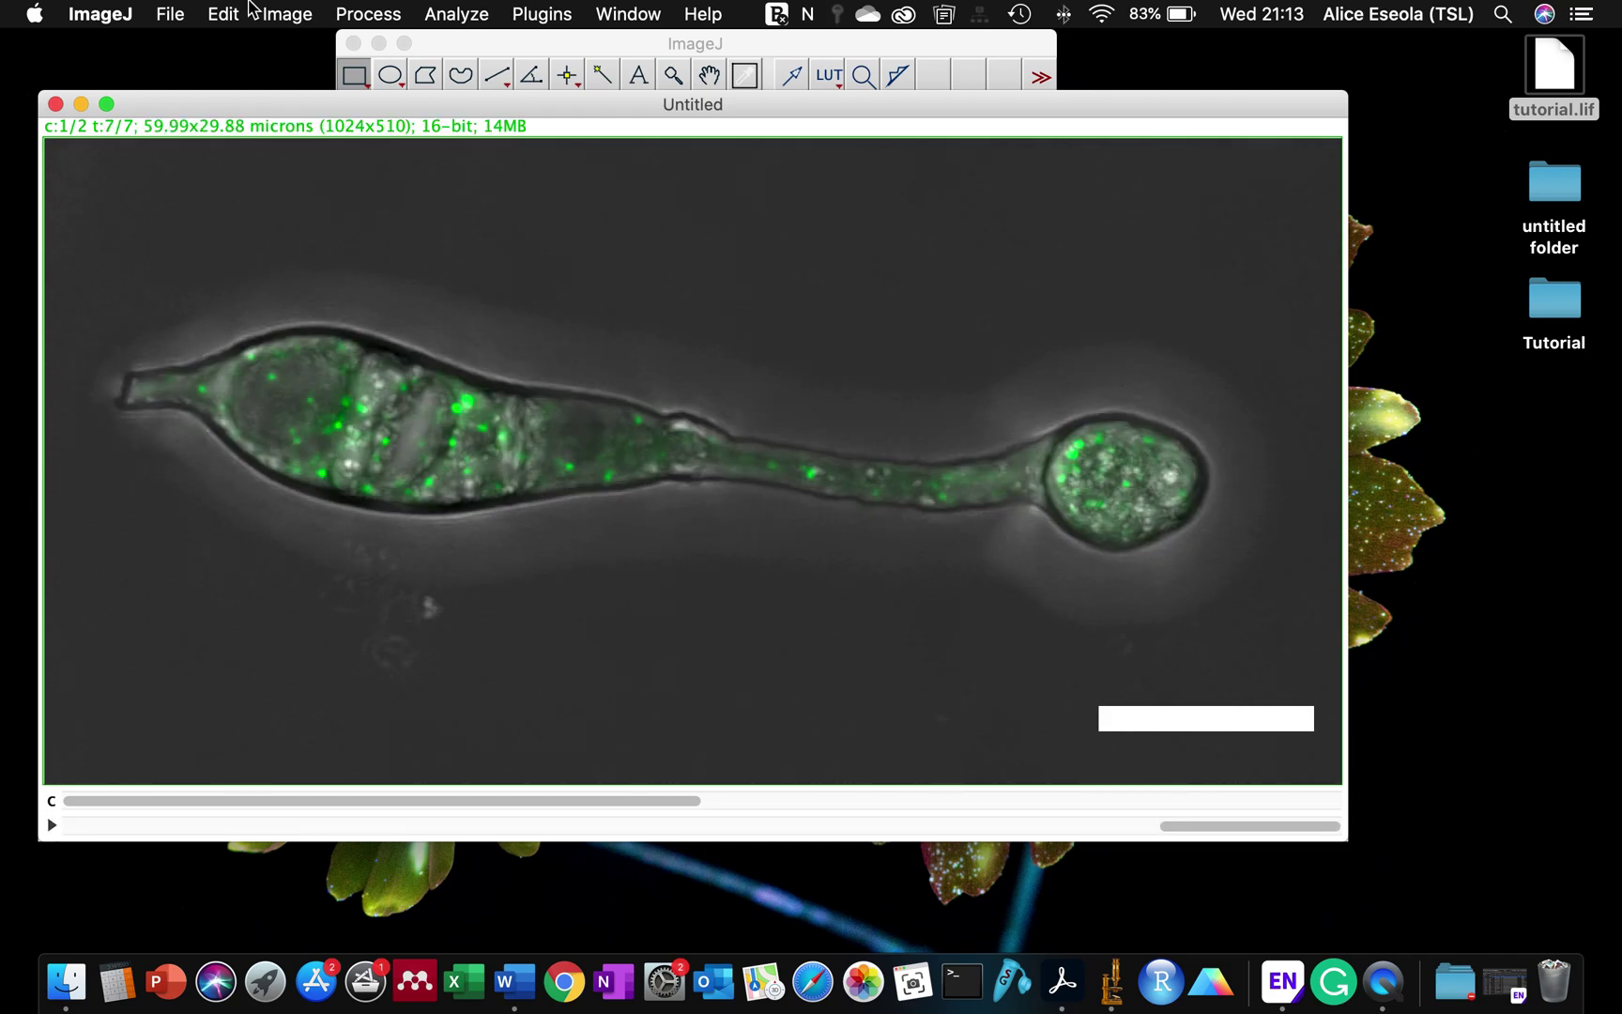
{"action": "left_click", "coordinate": [282, 12]}
Export the movie as AVI with JPEG compression at 8 fps
{"action": "mouse_move", "coordinate": [180, 14]}
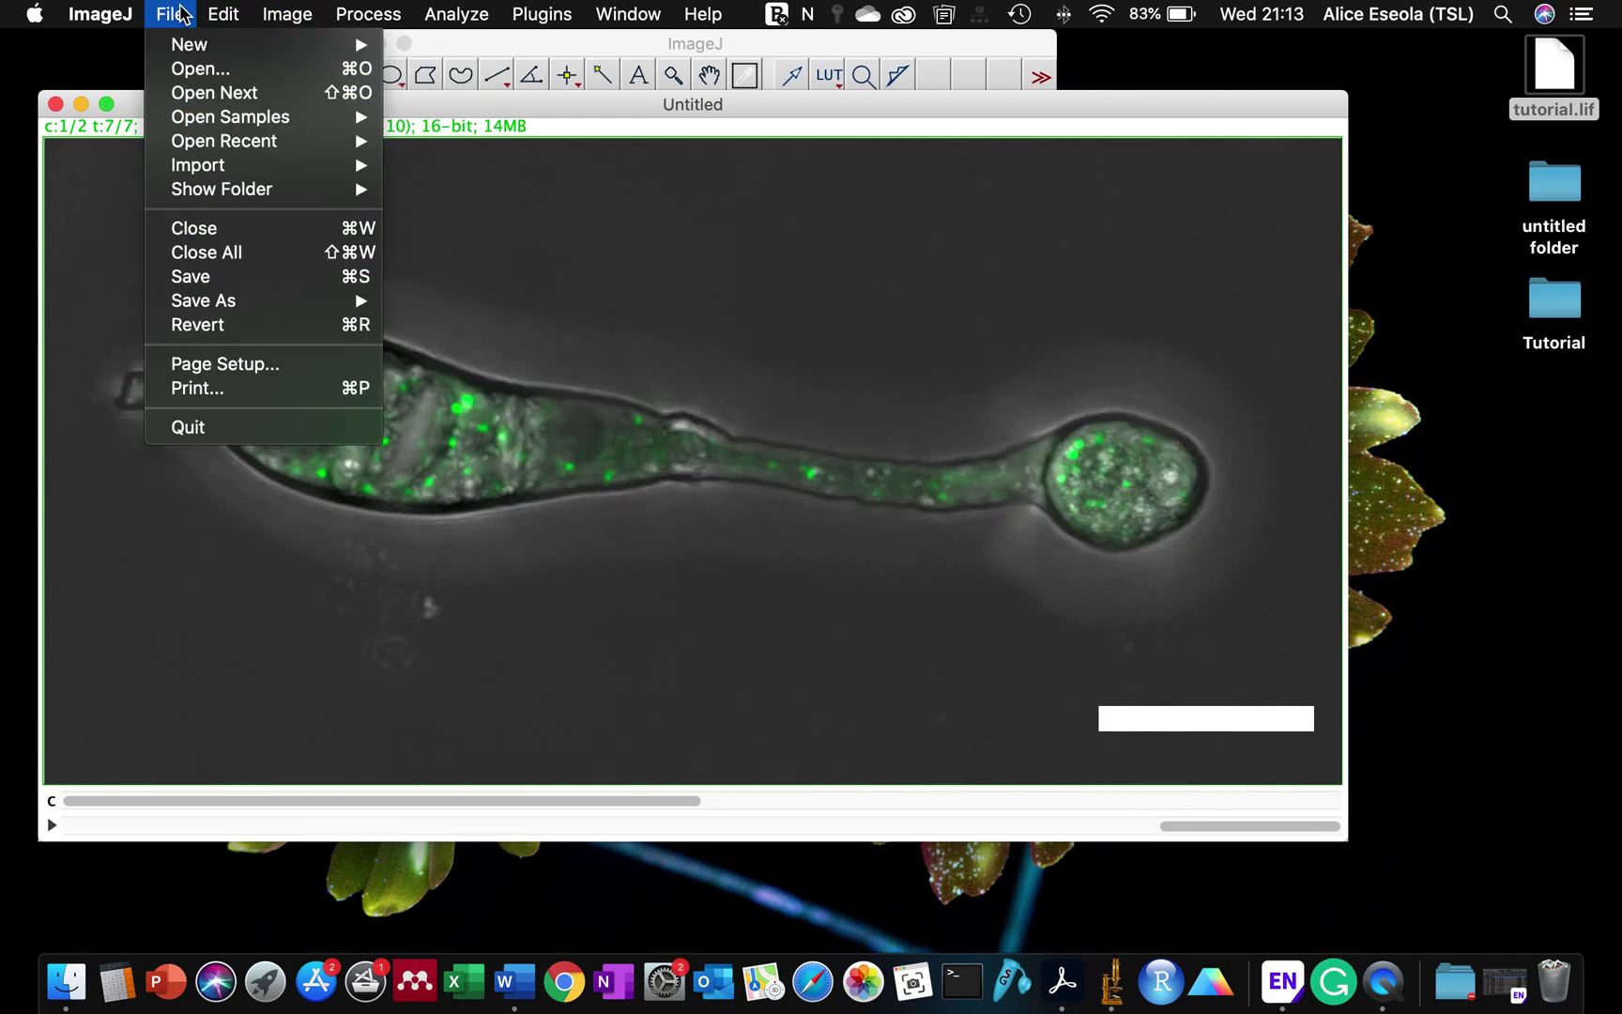
{"action": "mouse_move", "coordinate": [206, 302]}
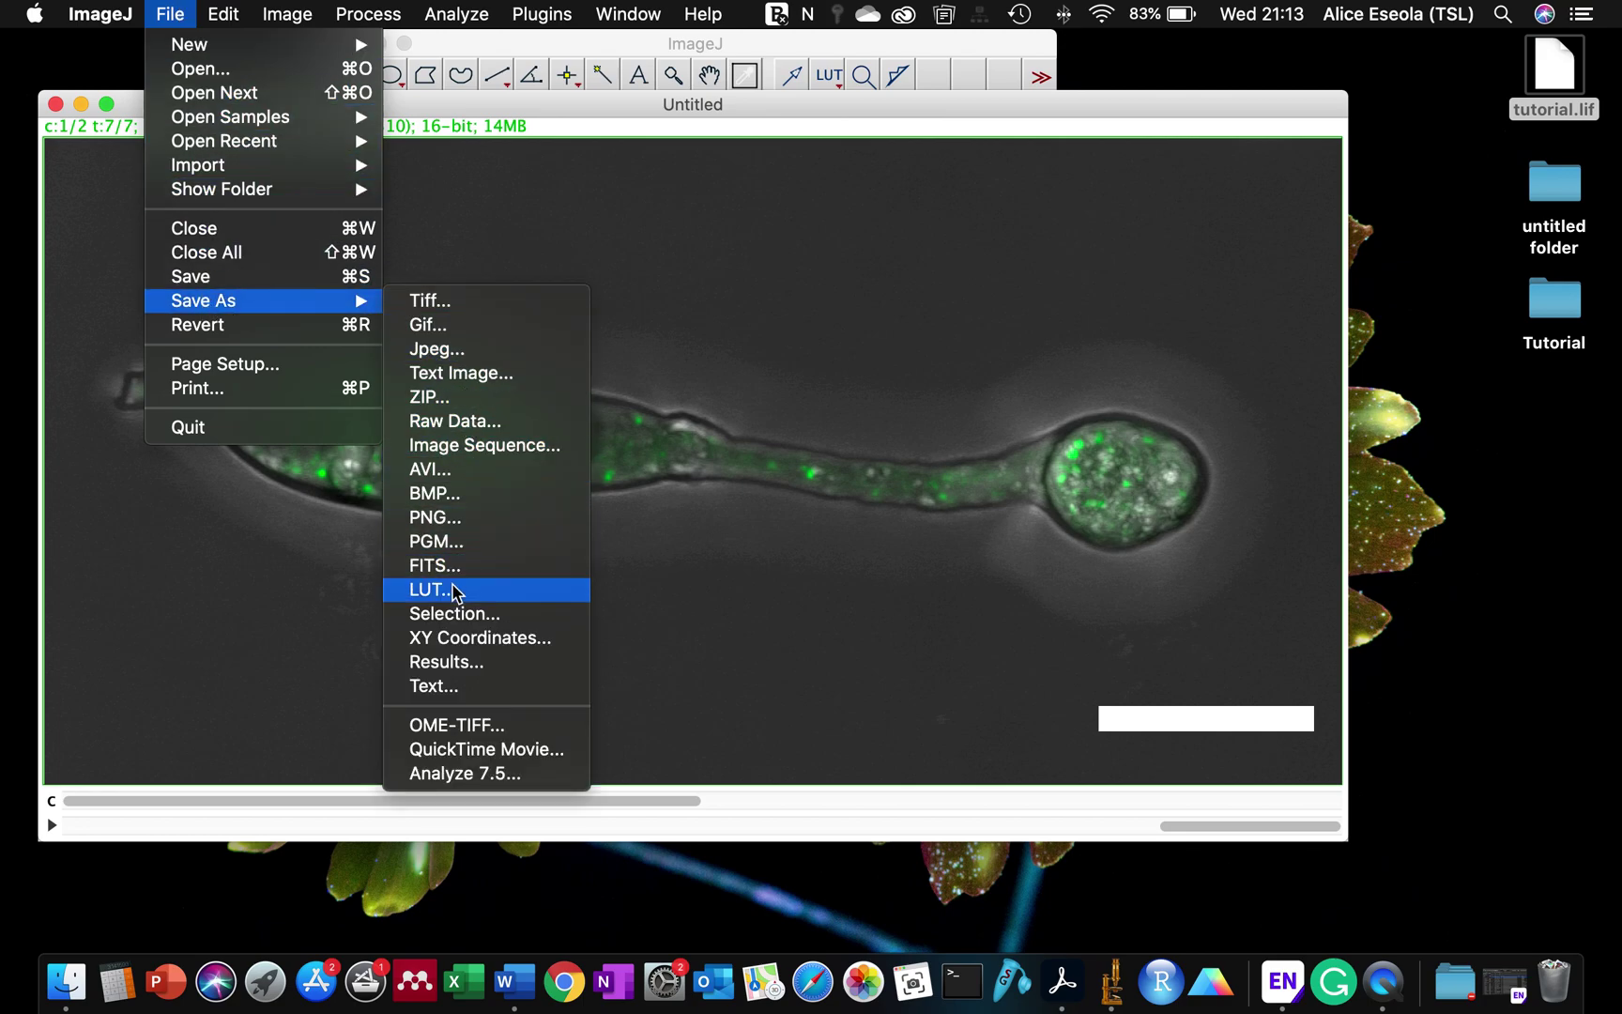
{"action": "left_click", "coordinate": [427, 468]}
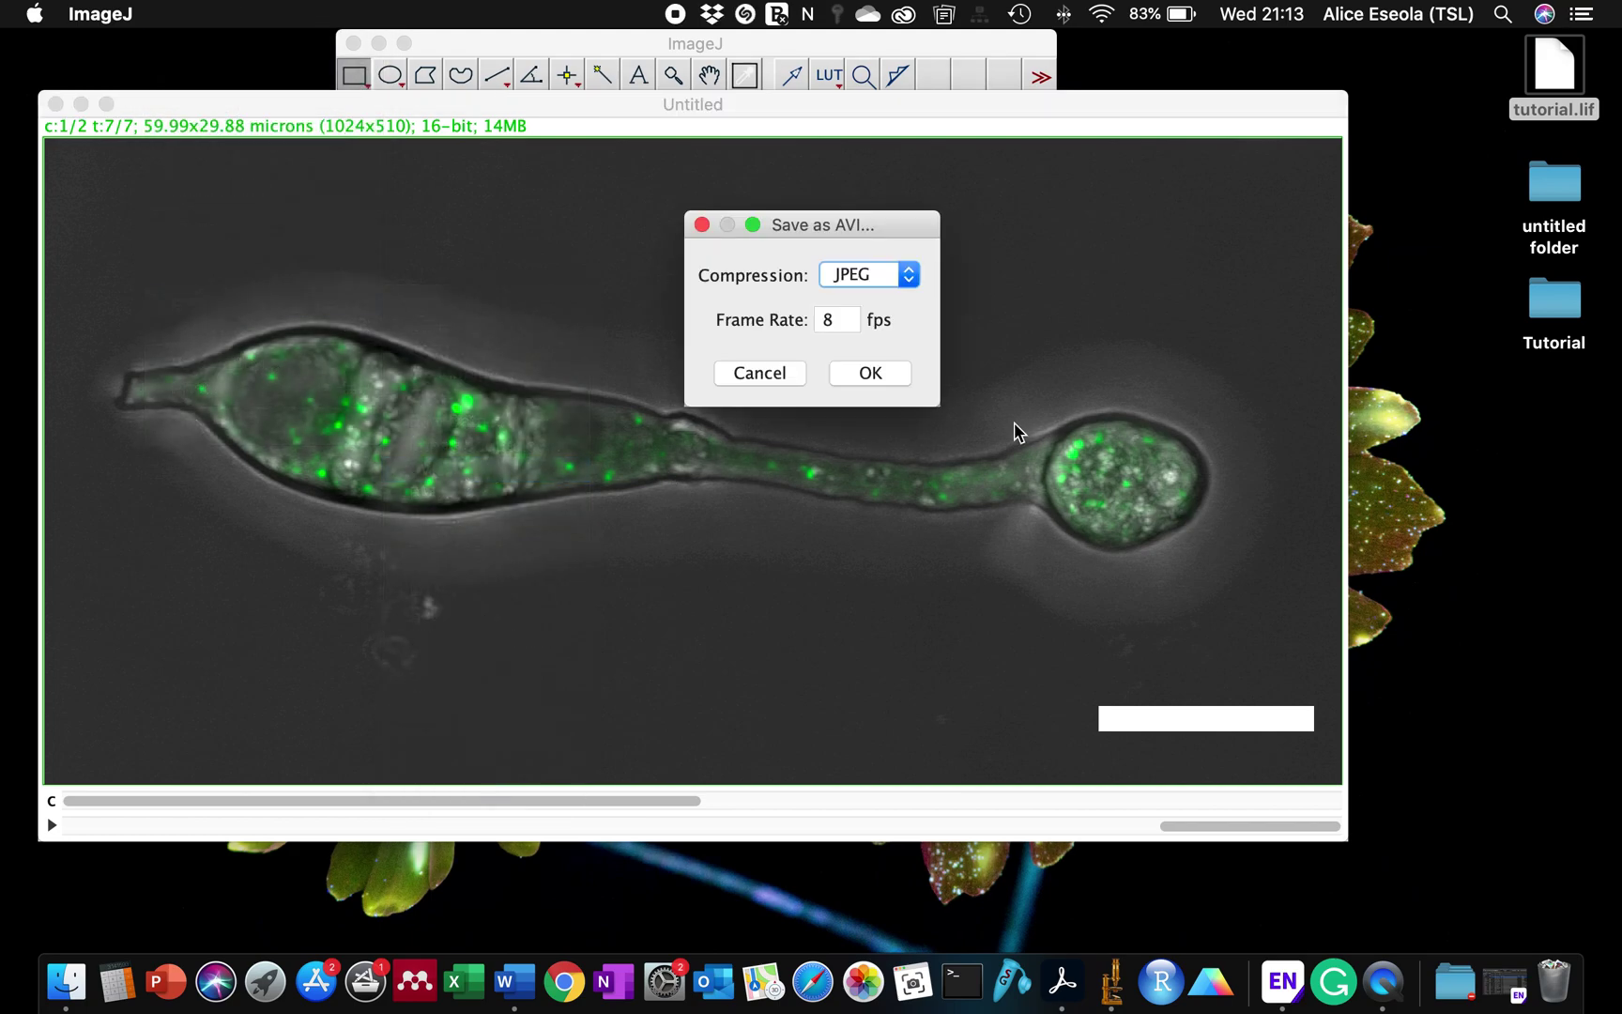
{"action": "double_click", "coordinate": [835, 325]}
{"action": "left_click", "coordinate": [866, 372]}
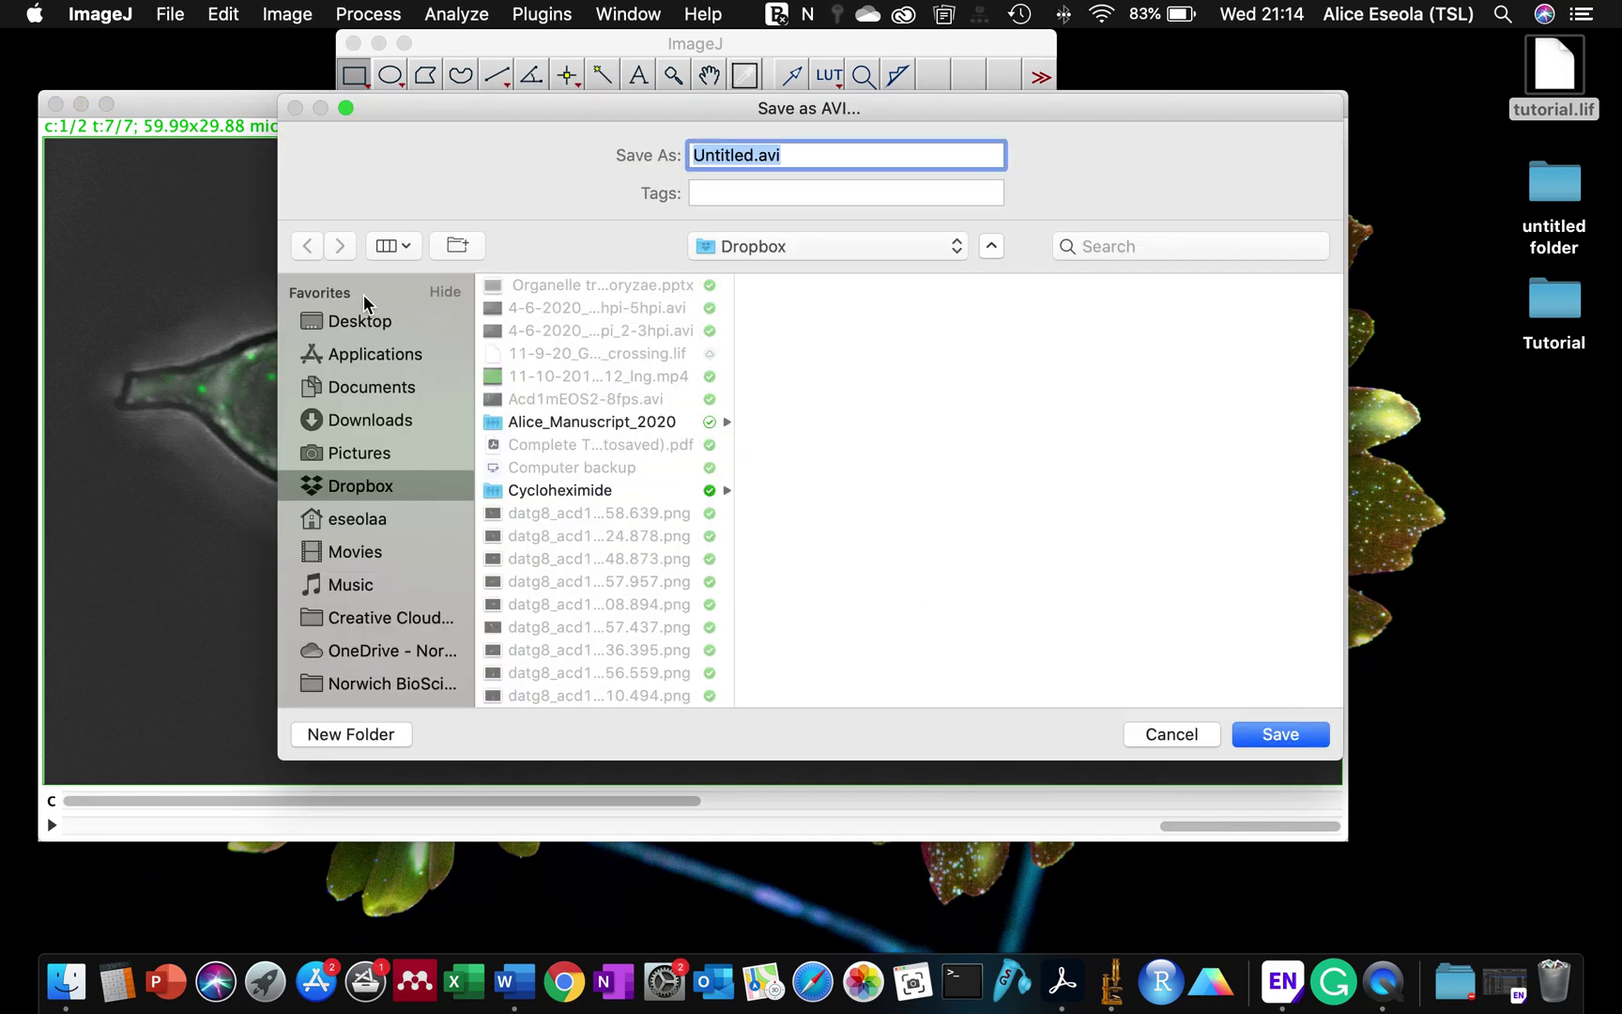
Save it to the Desktop as Untitled.avi and close the merged image window
{"action": "left_click", "coordinate": [359, 322]}
{"action": "left_click", "coordinate": [1267, 732]}
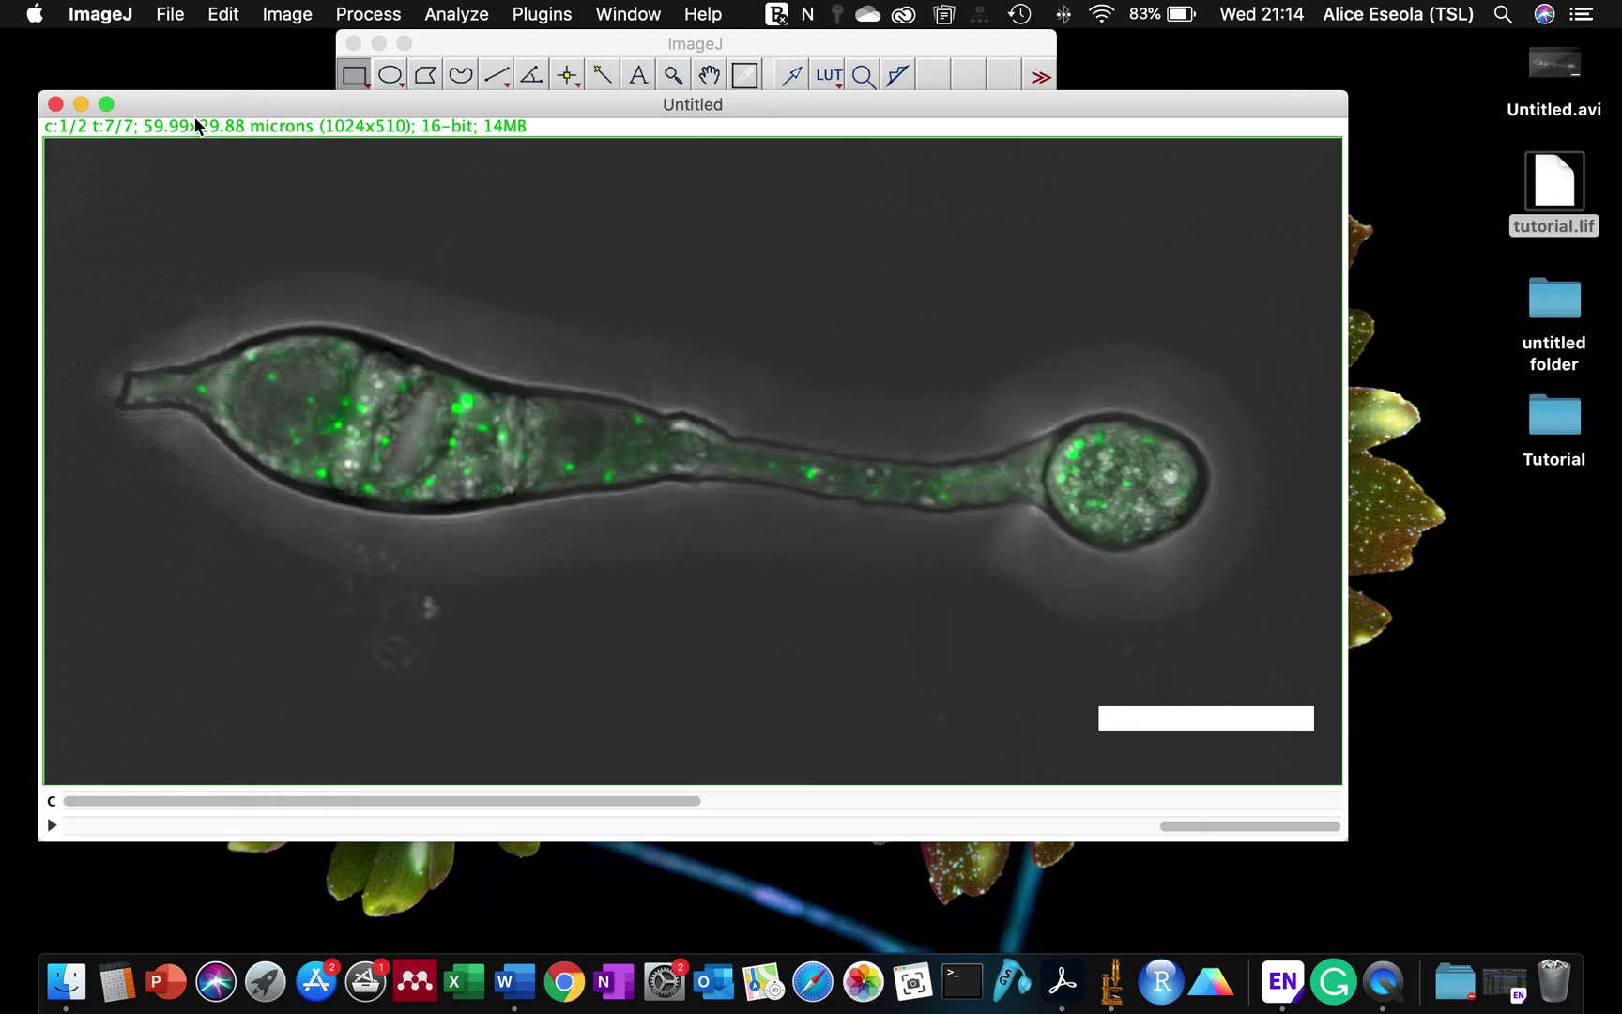
{"action": "left_click", "coordinate": [55, 103]}
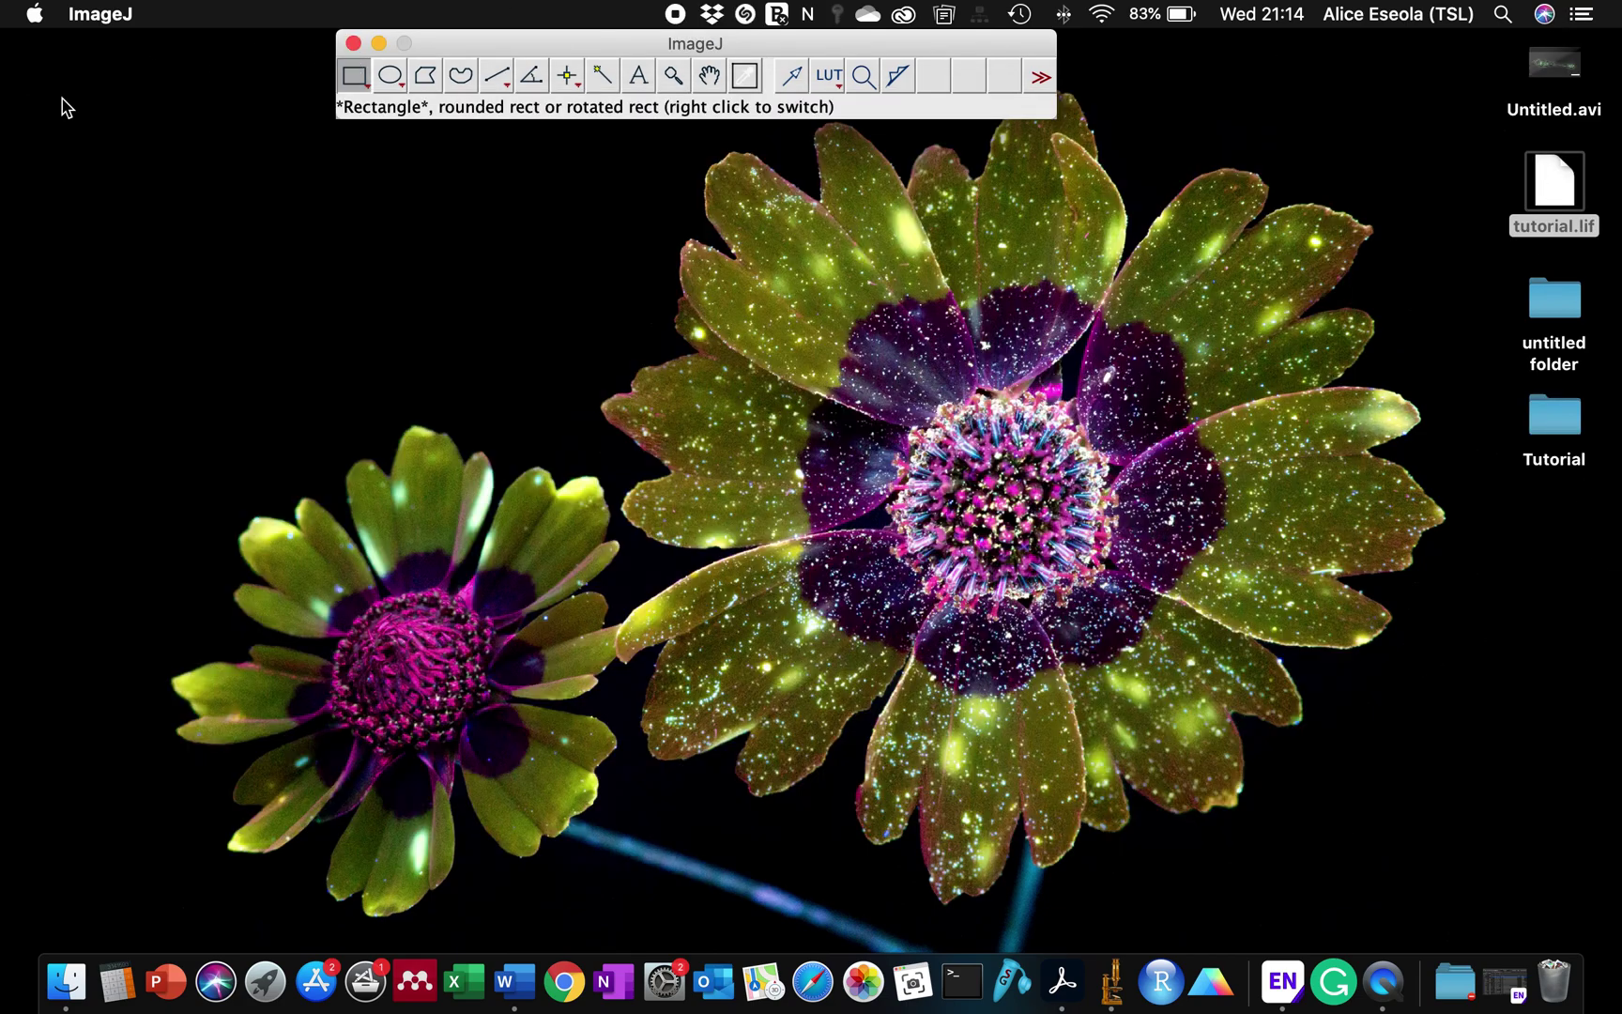
Close the ImageJ toolbar and open Untitled.avi from the desktop in VLC
{"action": "left_click", "coordinate": [352, 44]}
{"action": "double_click", "coordinate": [1543, 64]}
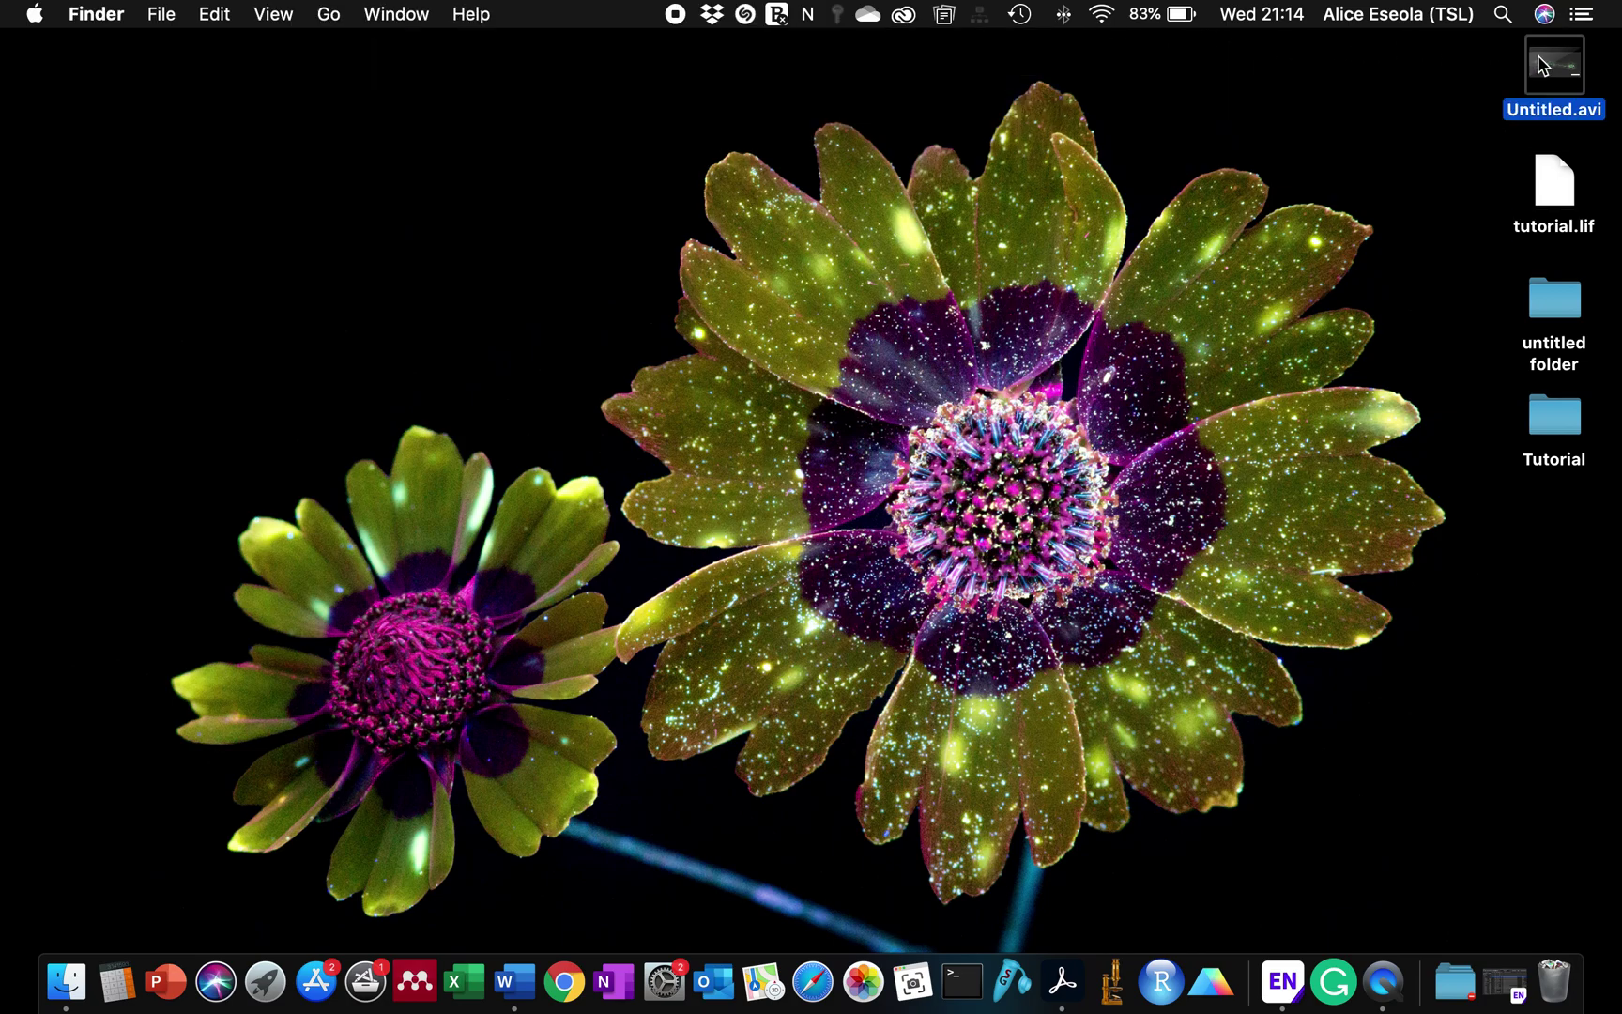